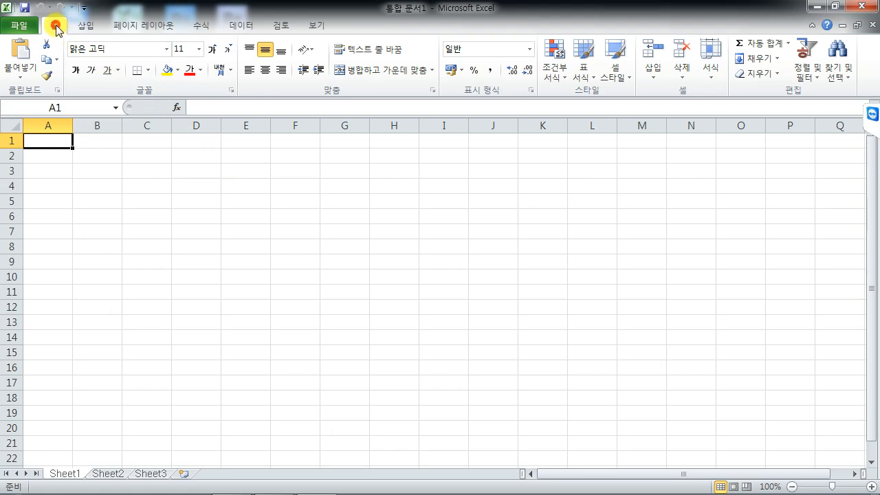
Look through the Home, Insert, Page Layout, Formulas and Data command sets to see which commands each one groups
left_click(85, 25)
left_click(144, 26)
left_click(200, 26)
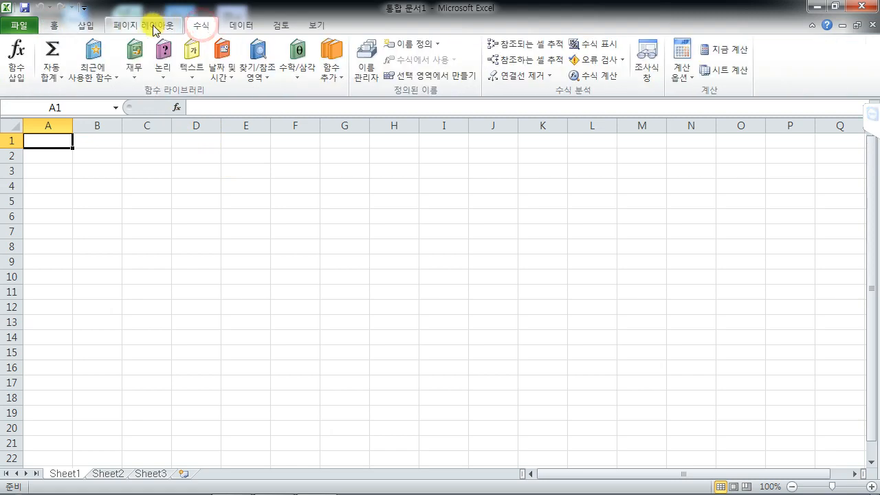
left_click(152, 27)
left_click(86, 26)
left_click(55, 26)
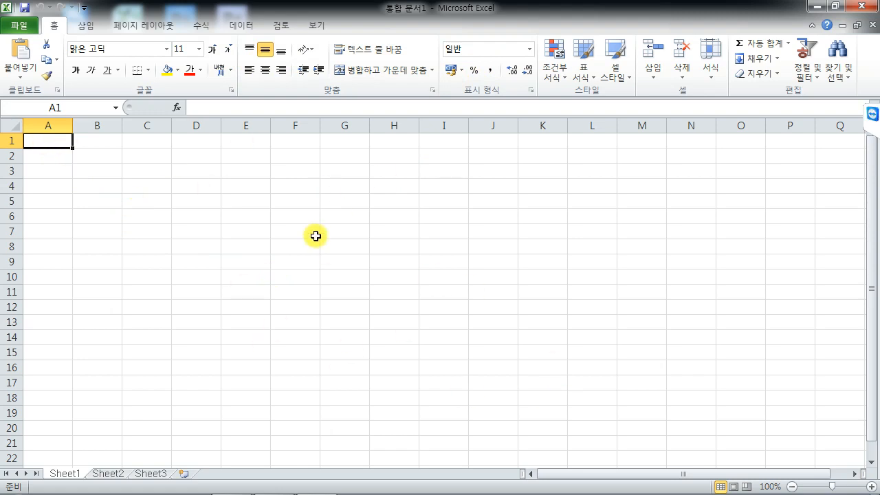
left_click(94, 26)
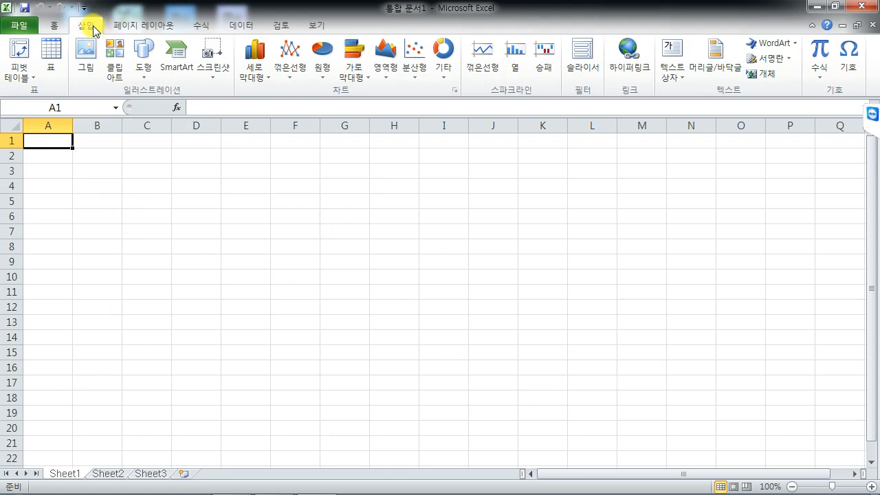
left_click(249, 28)
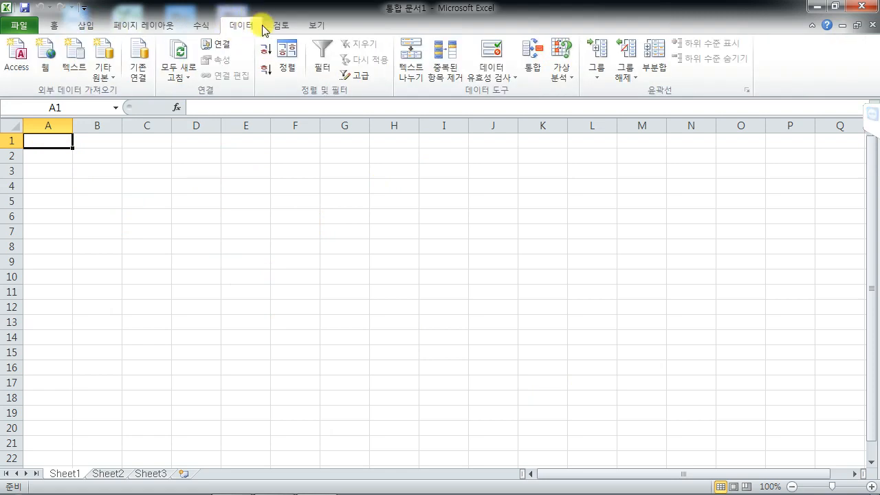
left_click_drag(64, 143, 495, 286)
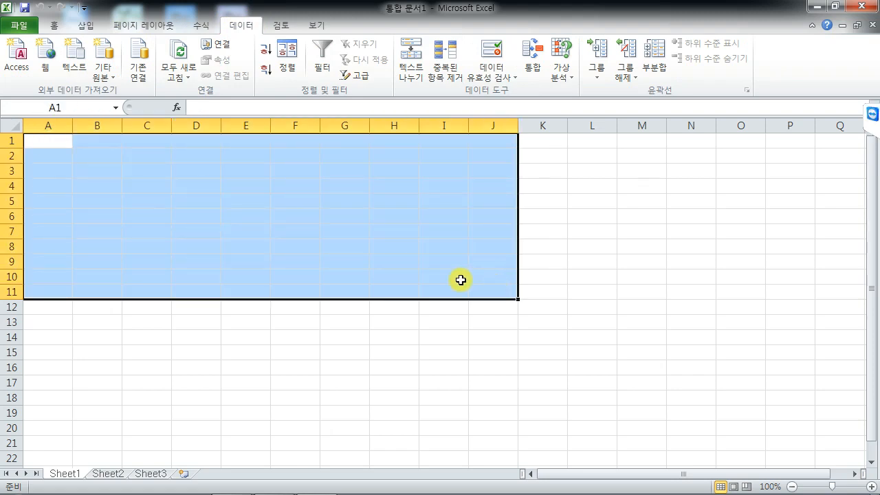
left_click(359, 244)
left_click(65, 25)
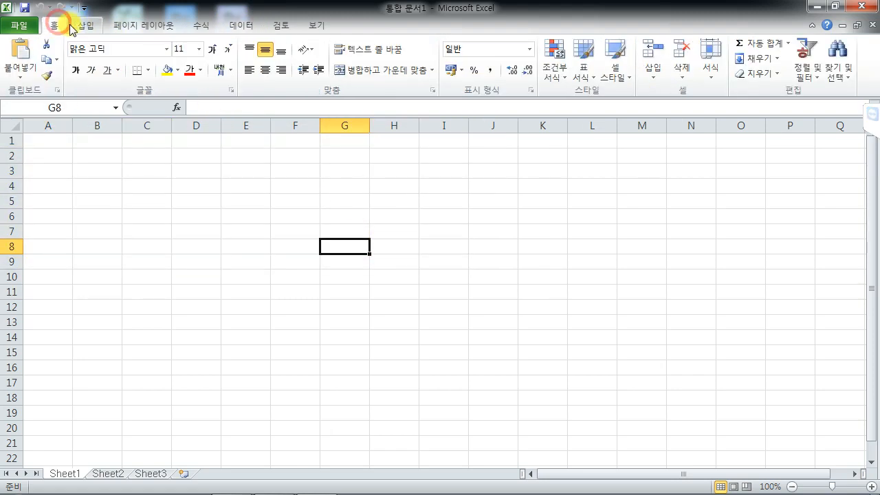
left_click(79, 25)
left_click(248, 27)
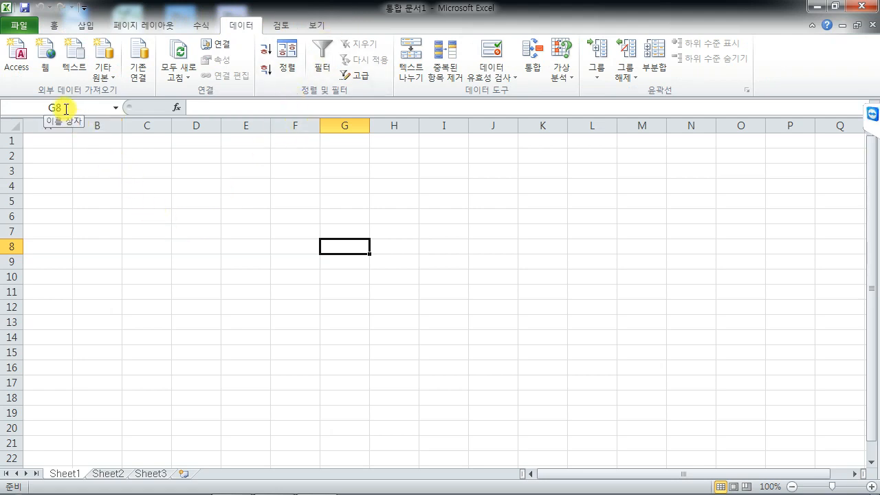
Select columns A through D one at a time to examine how the columns are lettered
left_click(141, 197)
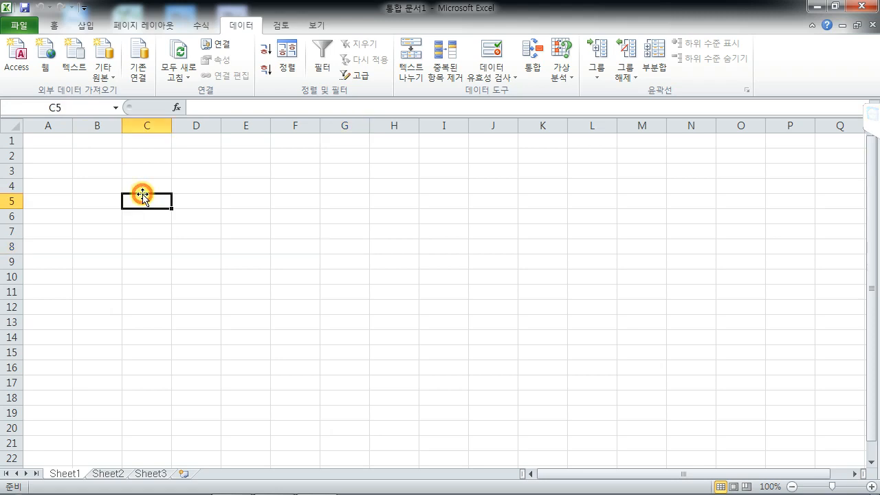
left_click(52, 124)
left_click(89, 124)
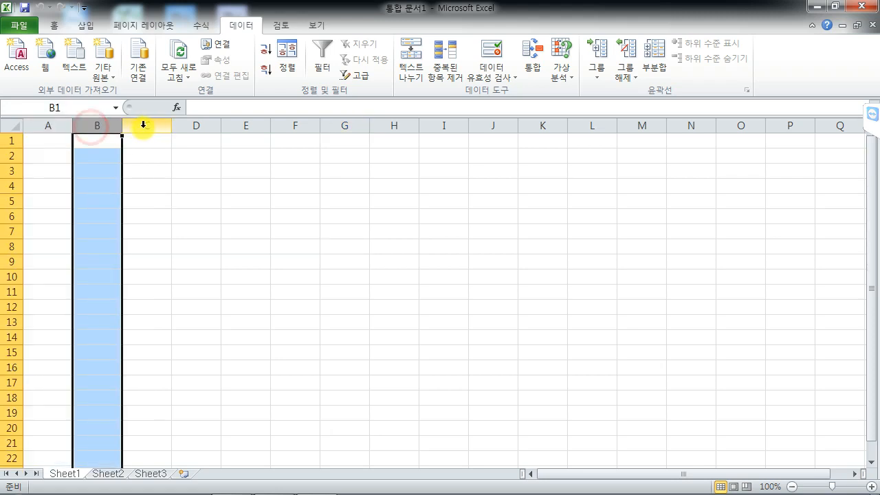
left_click(148, 125)
left_click(201, 123)
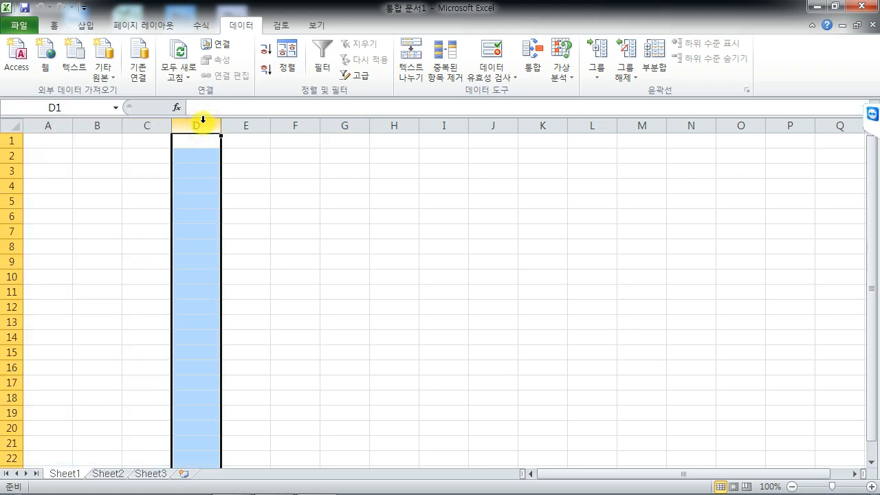
left_click(53, 125)
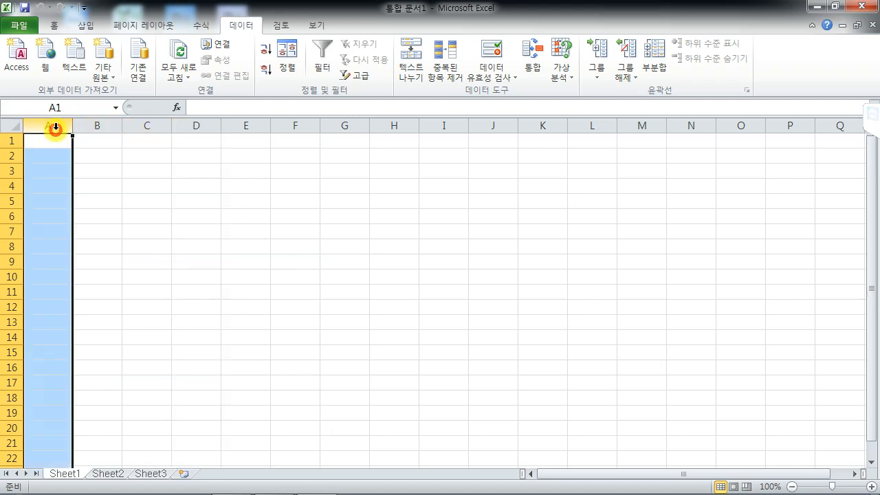
left_click(97, 126)
left_click(148, 123)
left_click(191, 124)
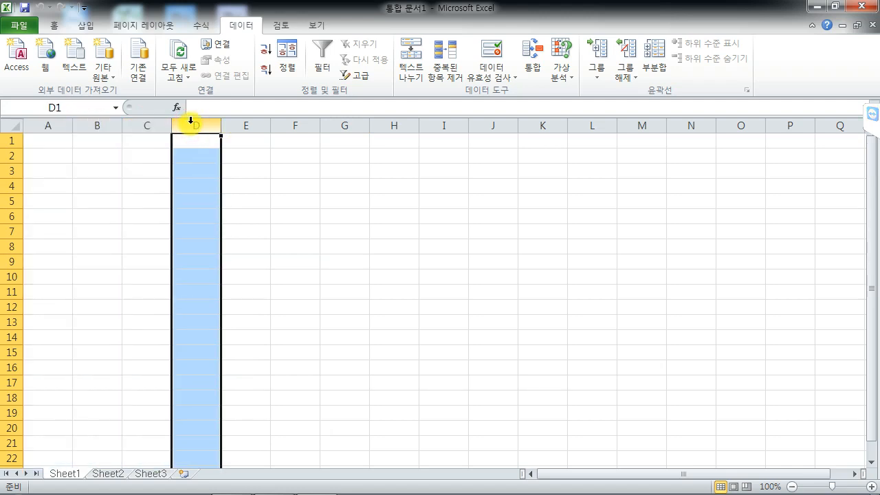
Select rows 1 through 4 individually, and compare columns A to C with rows 1 to 3 to examine the headings
left_click(13, 142)
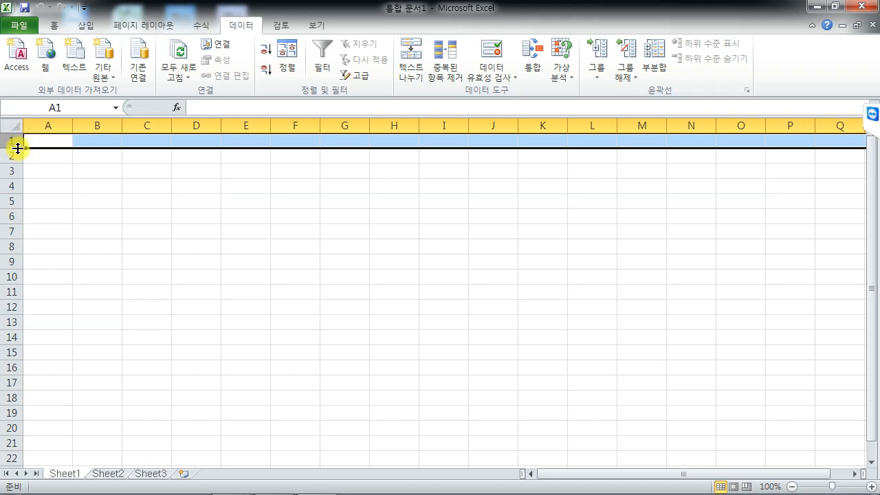
left_click(11, 155)
left_click(13, 171)
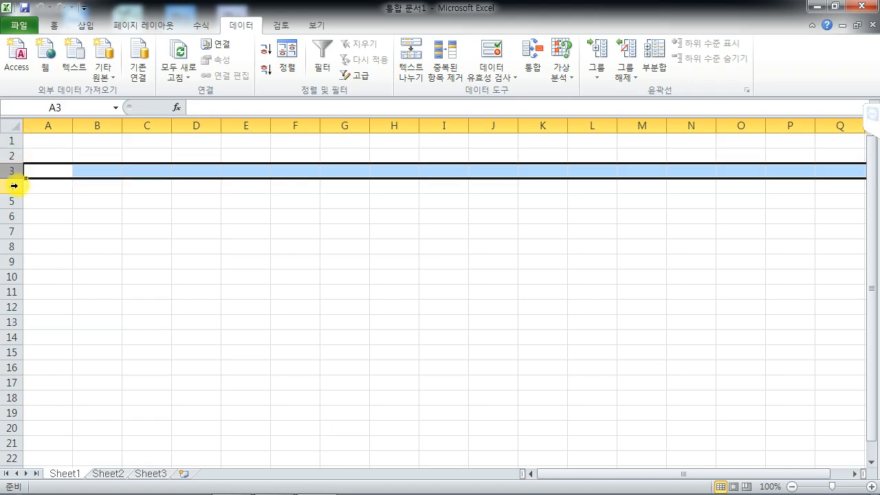
left_click(13, 186)
left_click(48, 125)
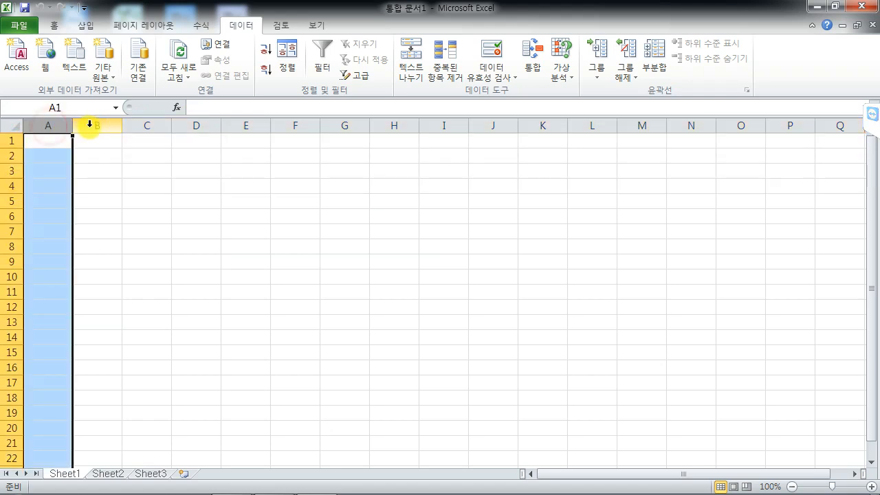
left_click(93, 126)
left_click(158, 122)
left_click(12, 141)
left_click(11, 154)
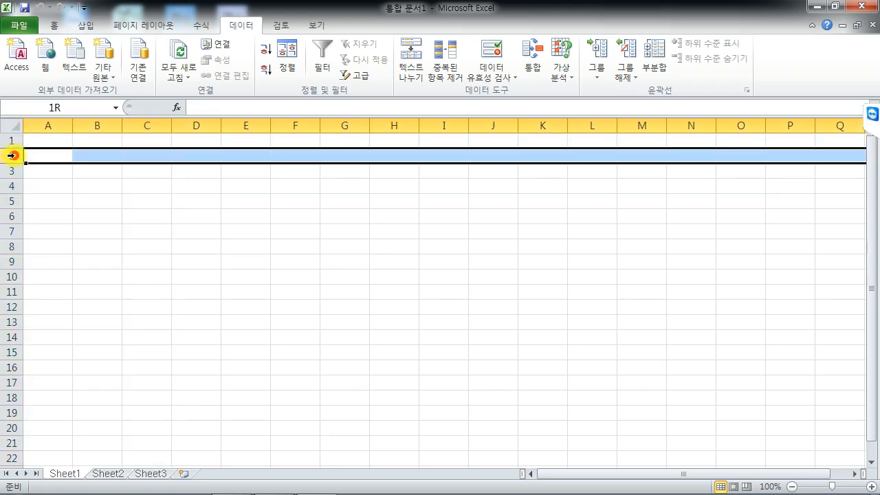
left_click(10, 172)
Select cells in A1:B2 one by one to examine how each cell's address is shown
left_click(95, 155)
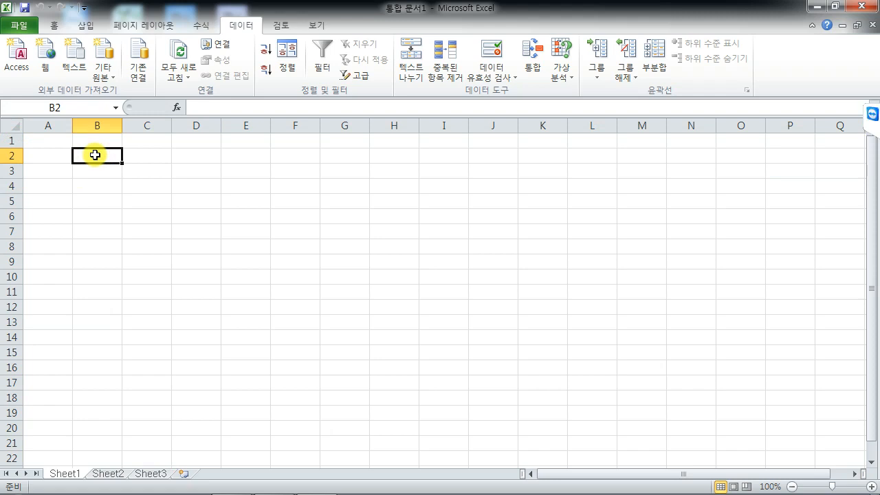
left_click(91, 139)
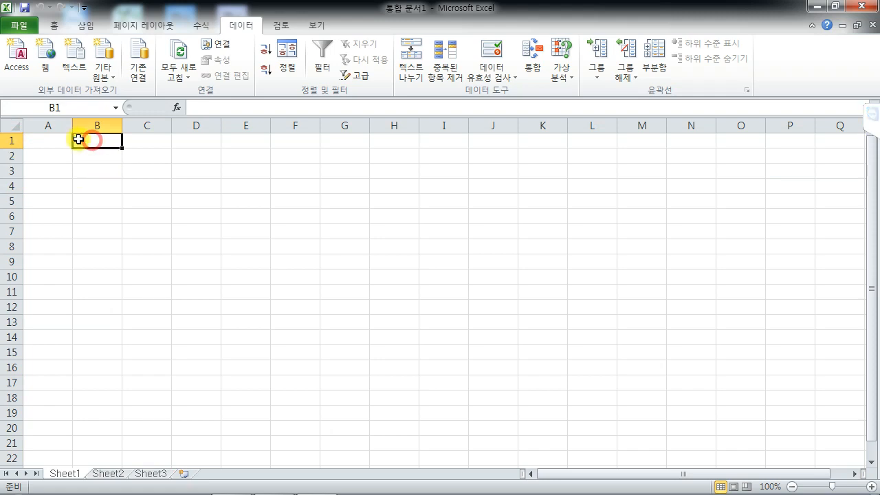
left_click(53, 137)
left_click(49, 153)
left_click(50, 140)
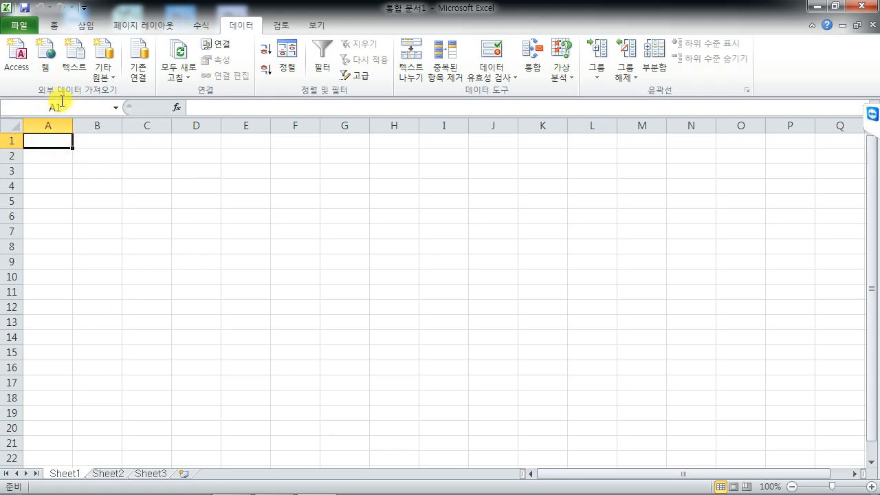
left_click(88, 140)
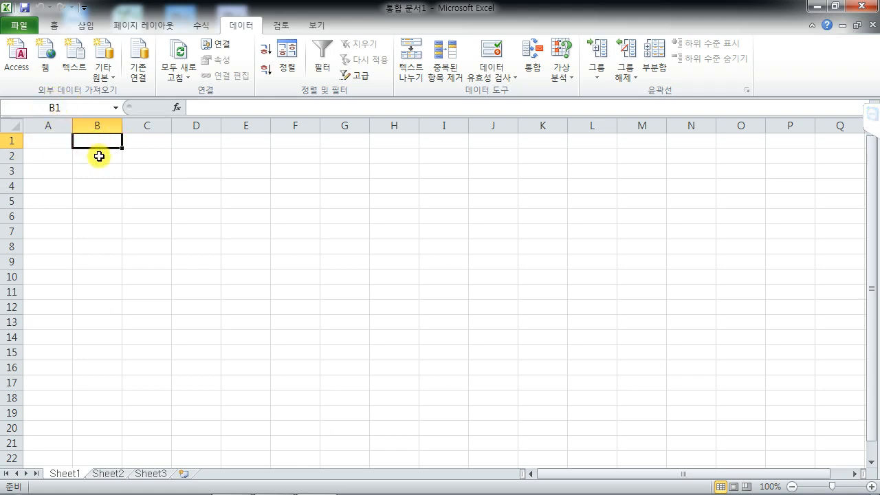
left_click(98, 155)
Enter 10 in cell B3 and 20 in cell B4
left_click(97, 169)
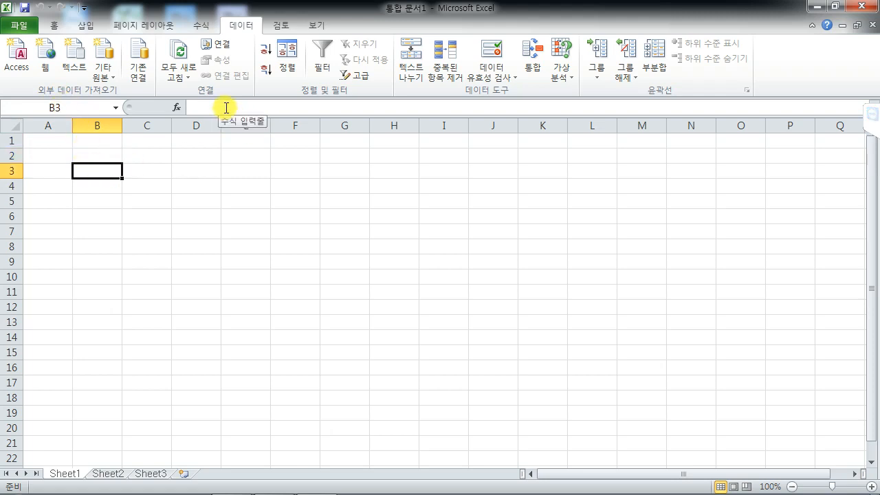
type("10")
key("Return")
type("20")
key("Return")
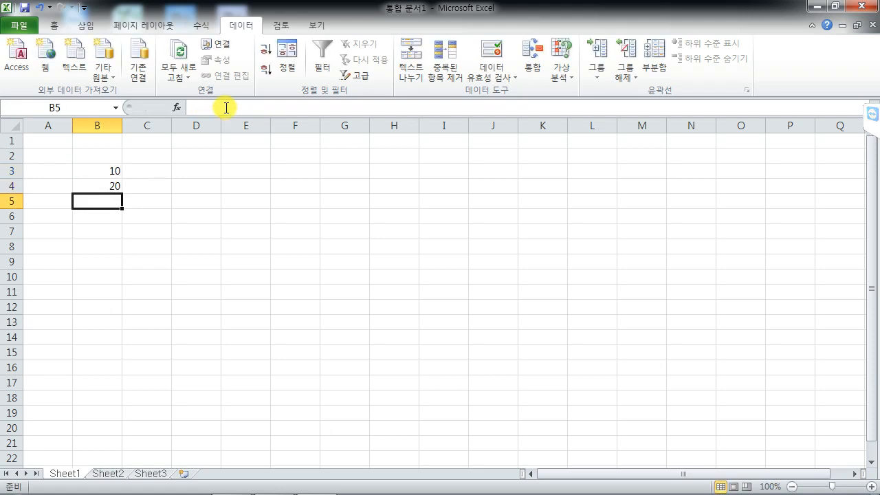
Enter the formula =B3*B4 in cell B5 and reselect the cell to view its formula
type("=")
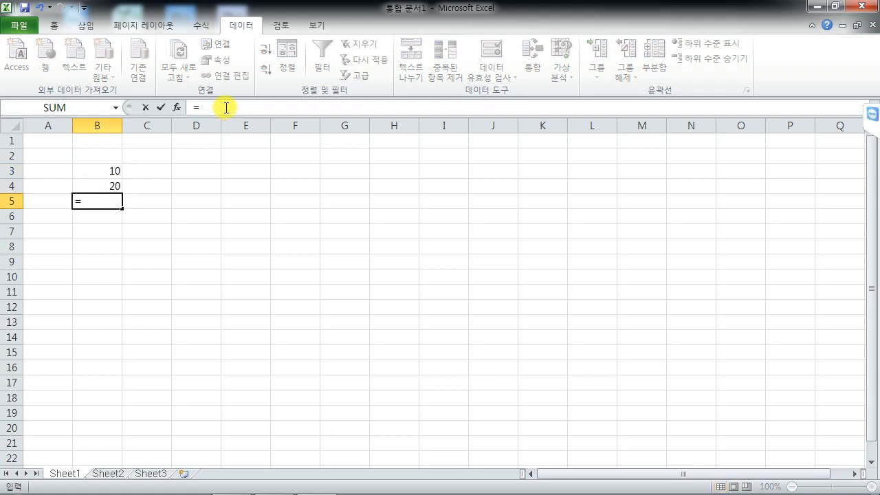
left_click(97, 170)
type("*")
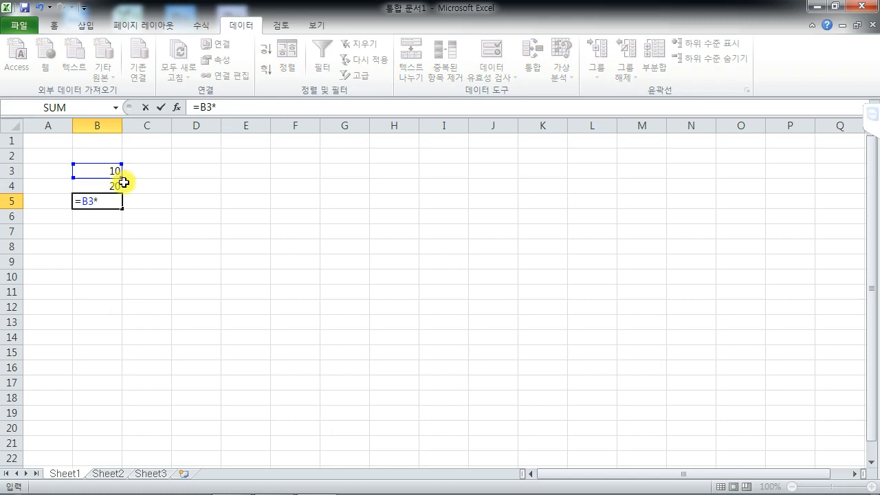
left_click(115, 186)
key("Return")
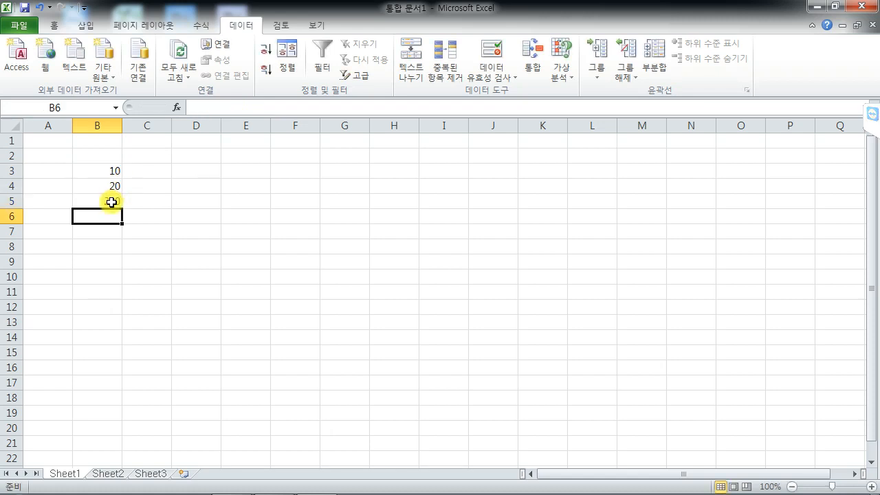
left_click(110, 200)
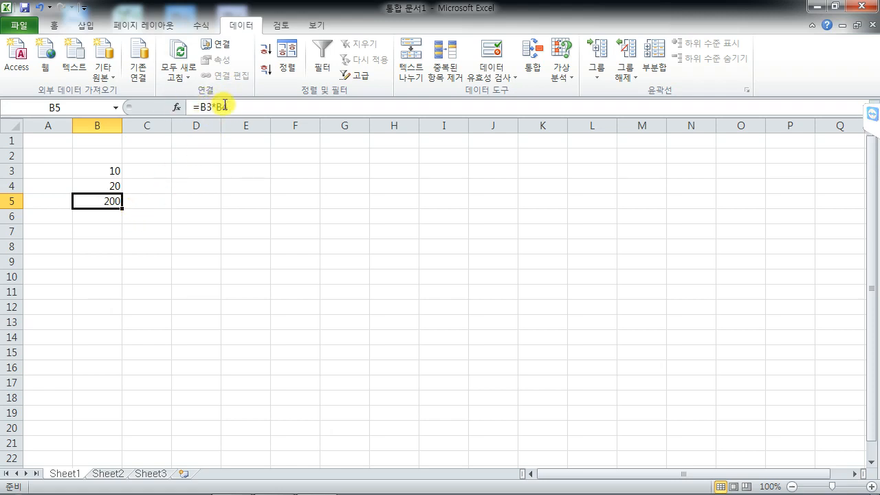
Clear the contents of cells B3 to B6
left_click(197, 215)
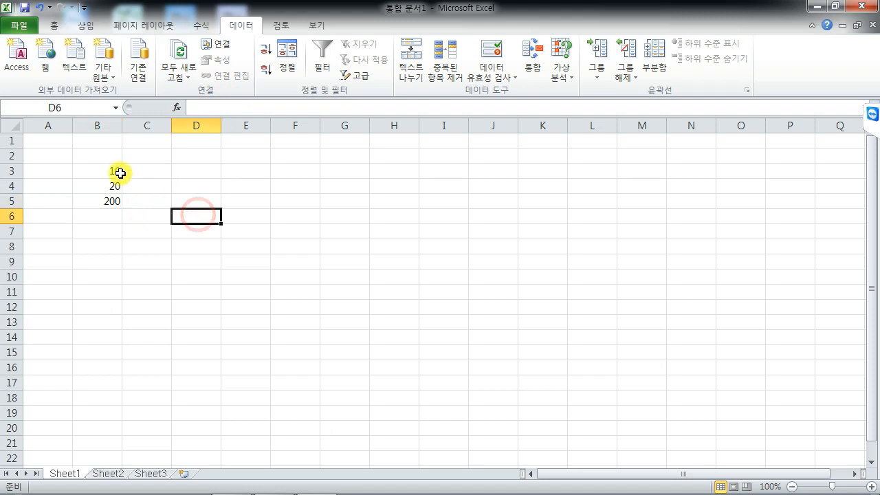
left_click_drag(117, 170, 116, 217)
key("Delete")
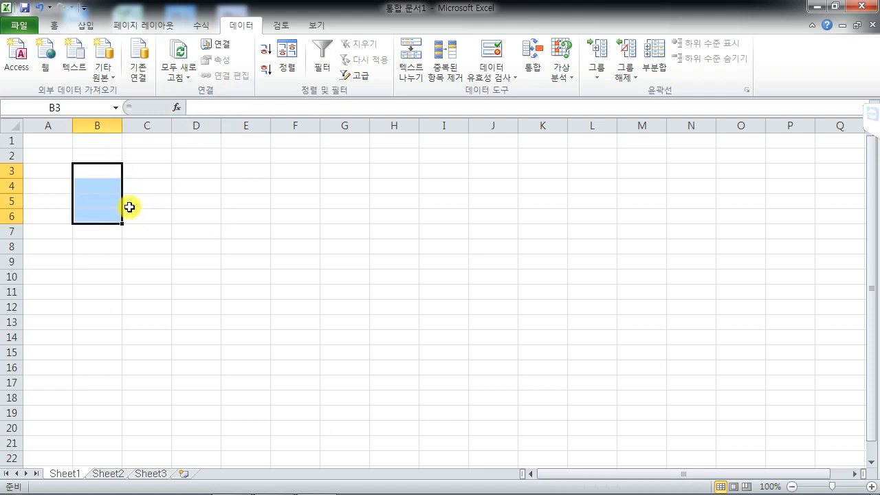
left_click(182, 155)
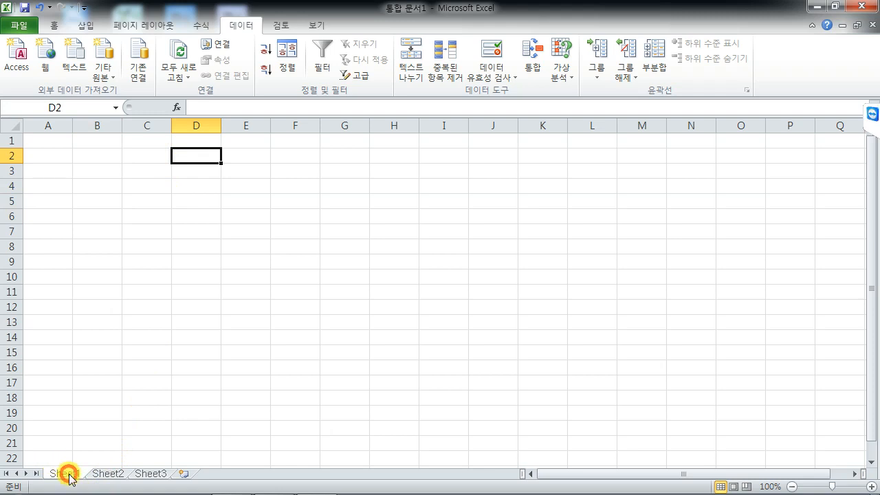
Look through Sheet1, Sheet2 and Sheet3 of the workbook and return to Sheet1
left_click(105, 475)
left_click(150, 474)
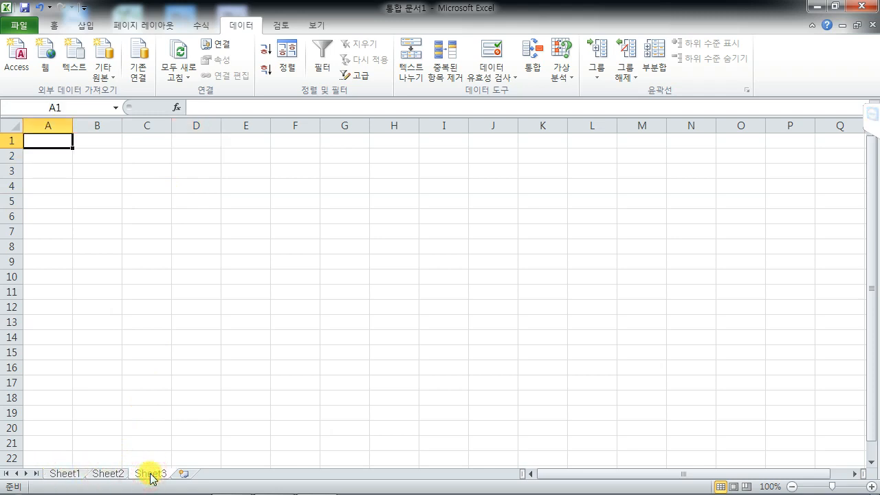
left_click(69, 474)
left_click(108, 473)
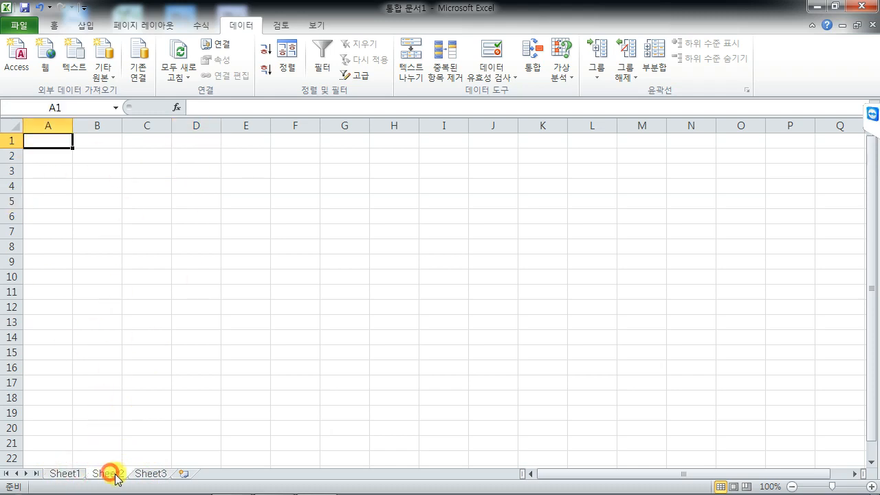
left_click(144, 474)
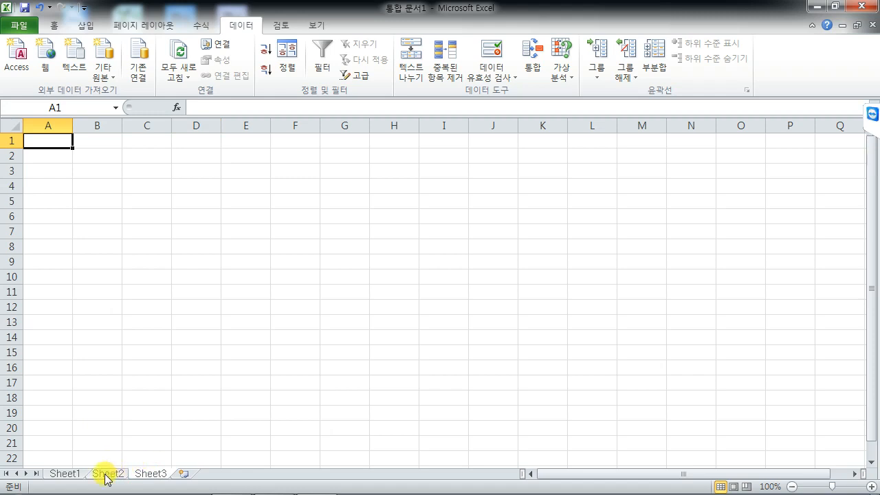
left_click(65, 475)
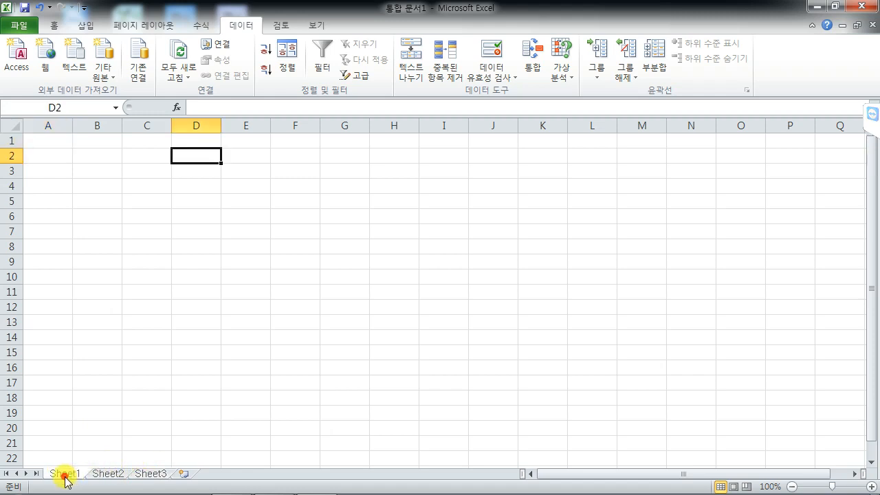
left_click(107, 474)
left_click(145, 474)
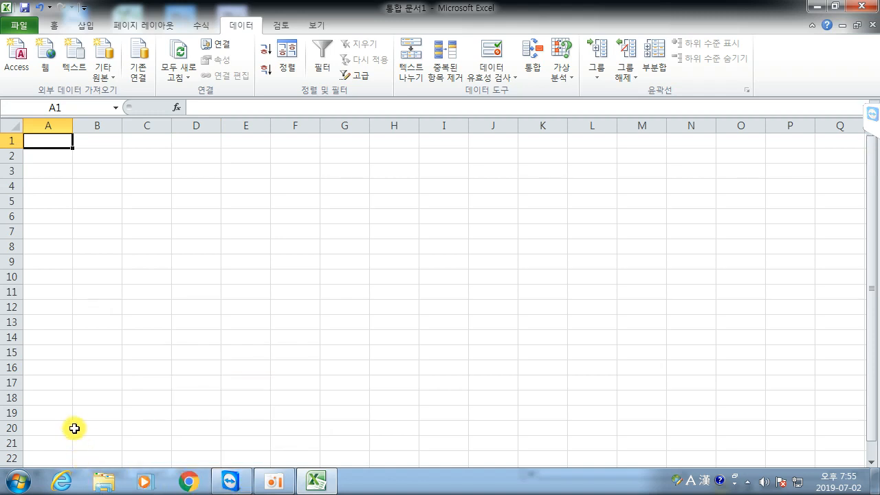
left_click(99, 411)
left_click(65, 473)
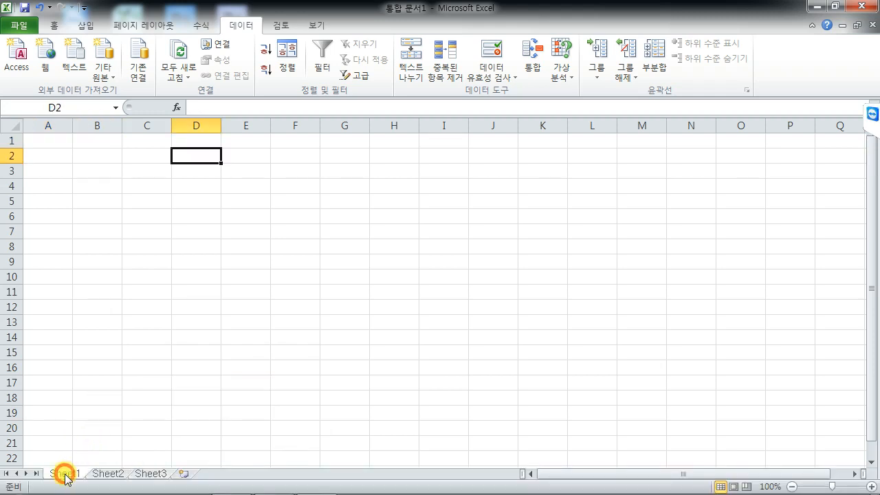
Switch to Sheet3, select the whole of column A and make the column slightly narrower
left_click(107, 474)
left_click(150, 474)
left_click(50, 123)
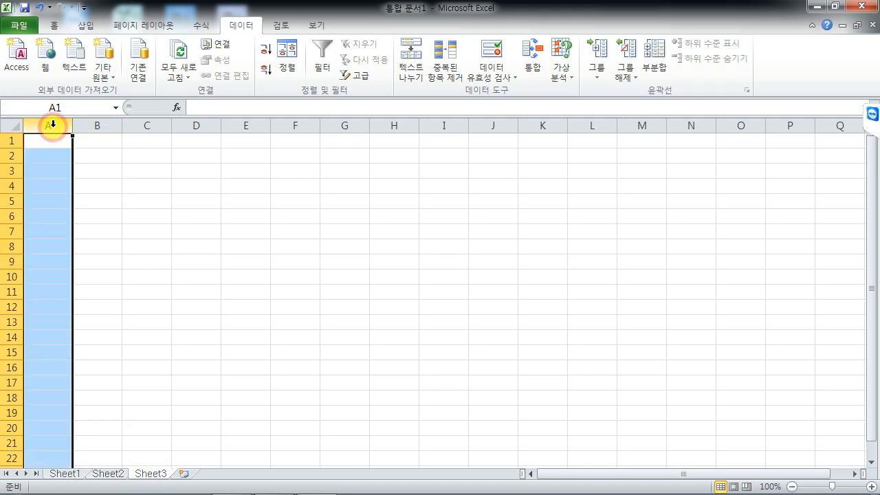
left_click(44, 157)
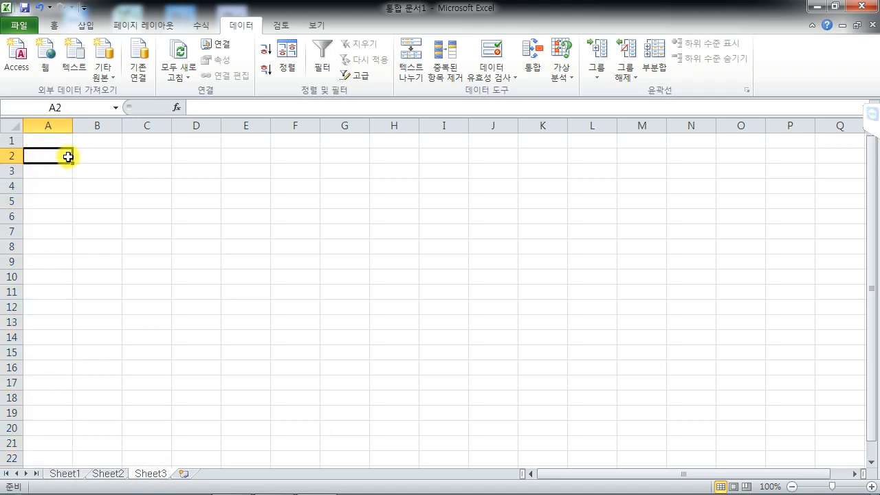
left_click(51, 124)
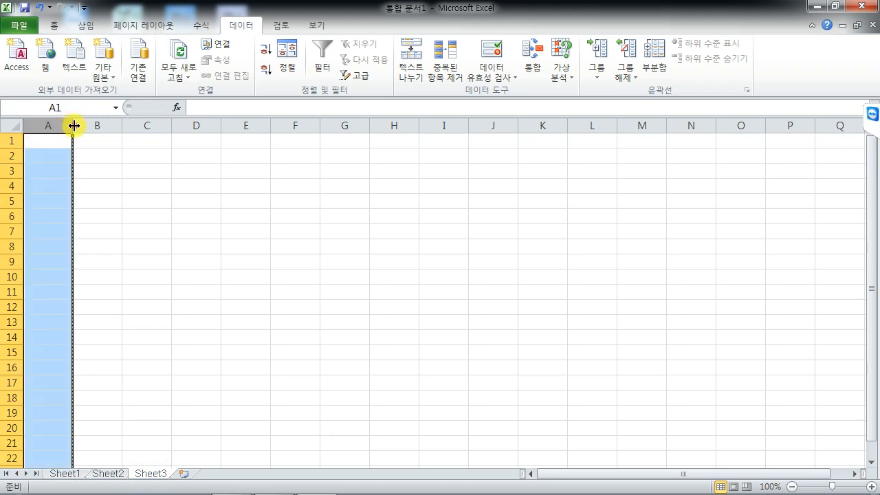
mouse_move(73, 125)
left_mouse_down()
mouse_move(36, 123)
mouse_move(70, 122)
left_mouse_up()
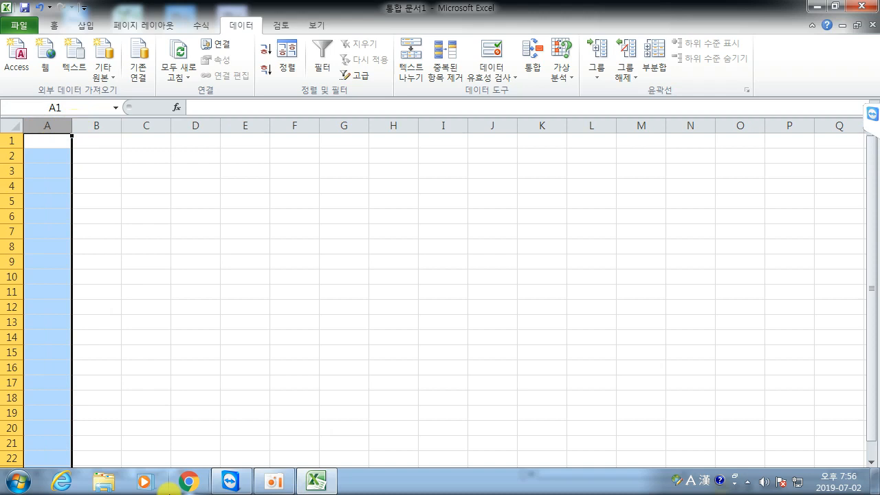
Compare column A's width across Sheet2, Sheet3 and Sheet1, ending at cell B3 of Sheet1
left_click(122, 445)
left_click(126, 323)
left_click(108, 473)
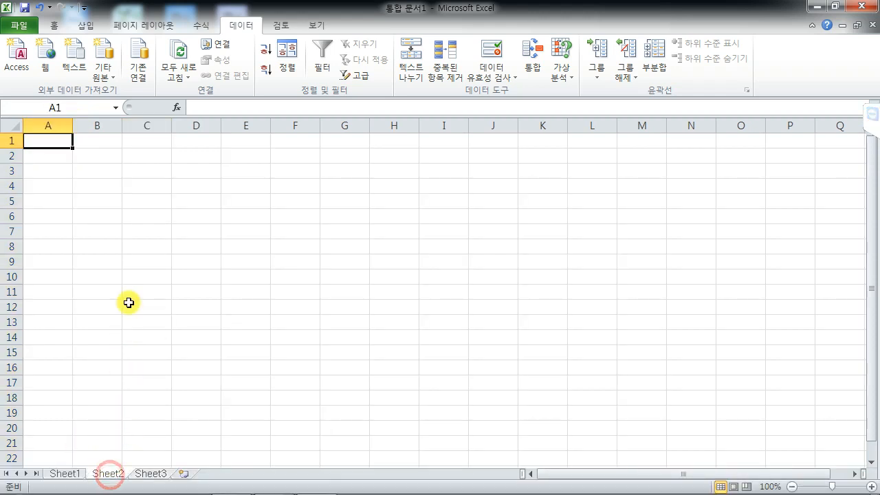
left_click(151, 474)
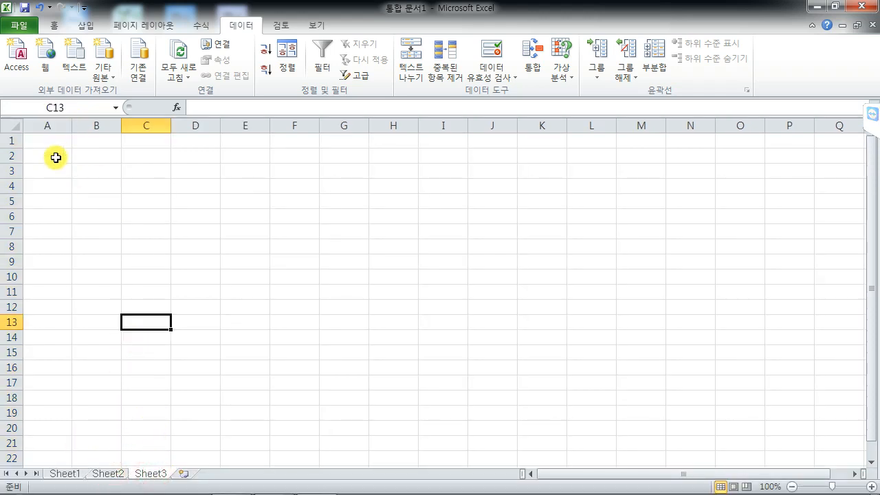
left_click(86, 171)
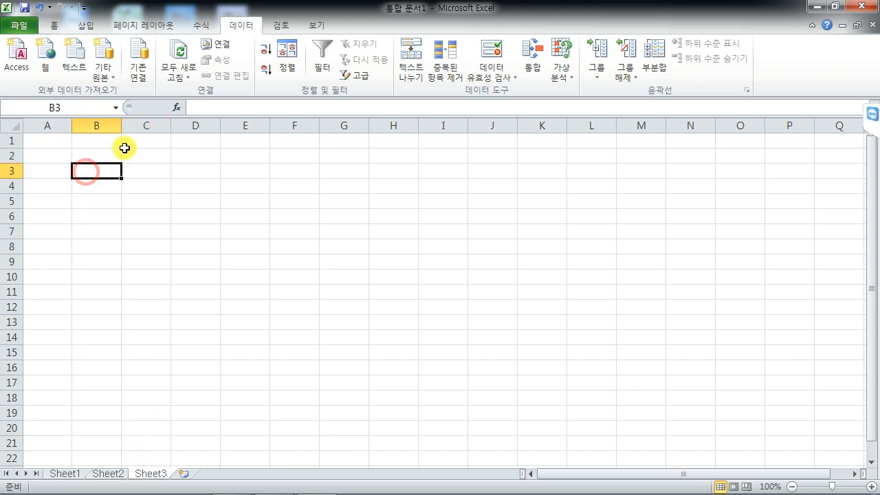
left_click(66, 473)
left_click(99, 263)
left_click(98, 169)
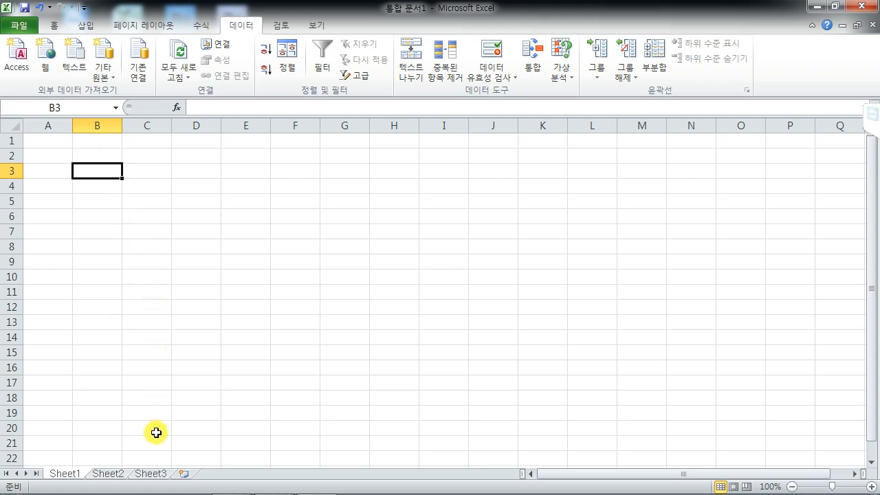
Group Sheet1, Sheet2 and Sheet3 as one selection and ungroup them again
left_click(108, 474, "ctrl")
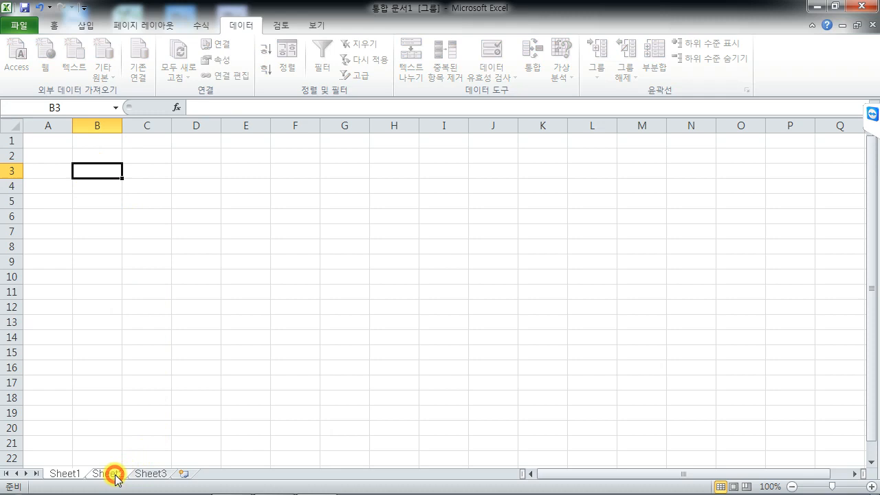
left_click(151, 473, "ctrl")
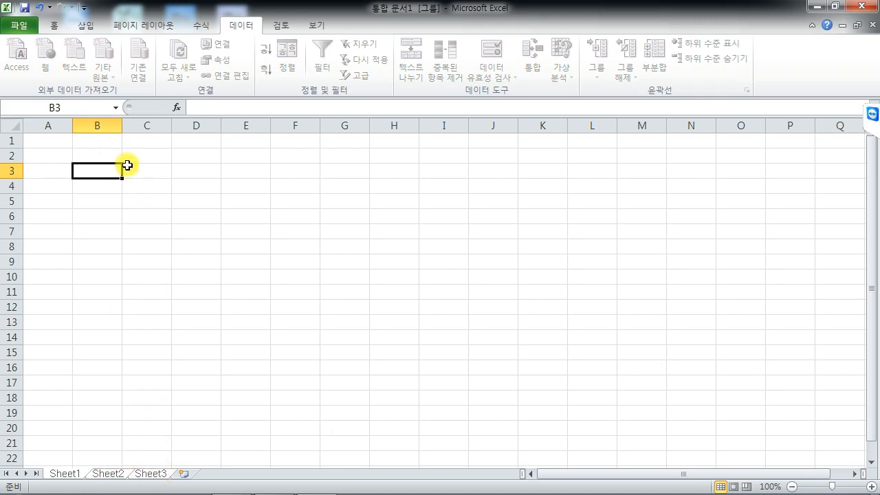
left_click(108, 474)
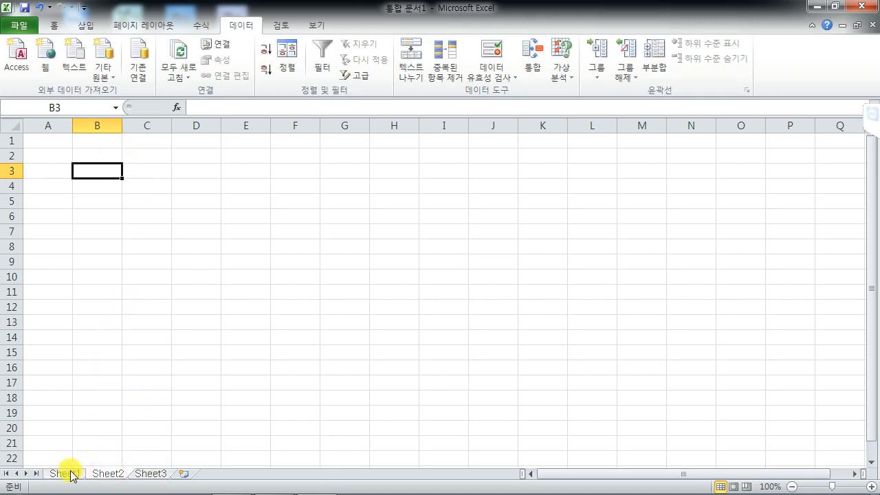
Select ranges C2:F9 and H2:K9 separately, select C1:F10 and I1:K10 together, and clear the selection
left_click_drag(129, 155, 272, 267)
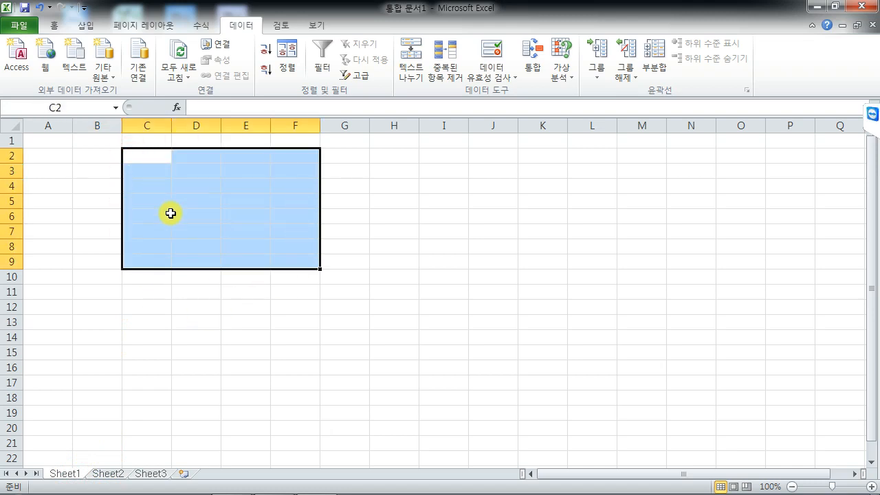
left_click_drag(396, 156, 539, 259)
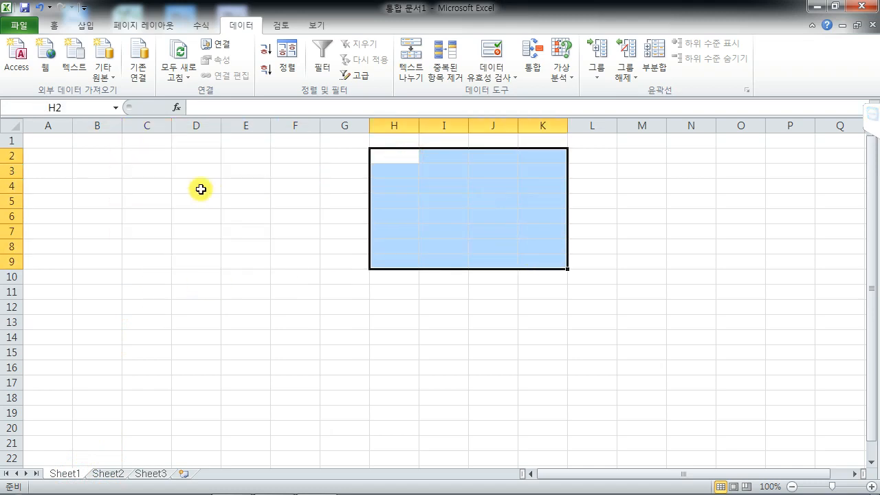
left_click_drag(146, 140, 282, 252)
left_click_drag(433, 155, 527, 244)
left_click_drag(137, 141, 306, 281)
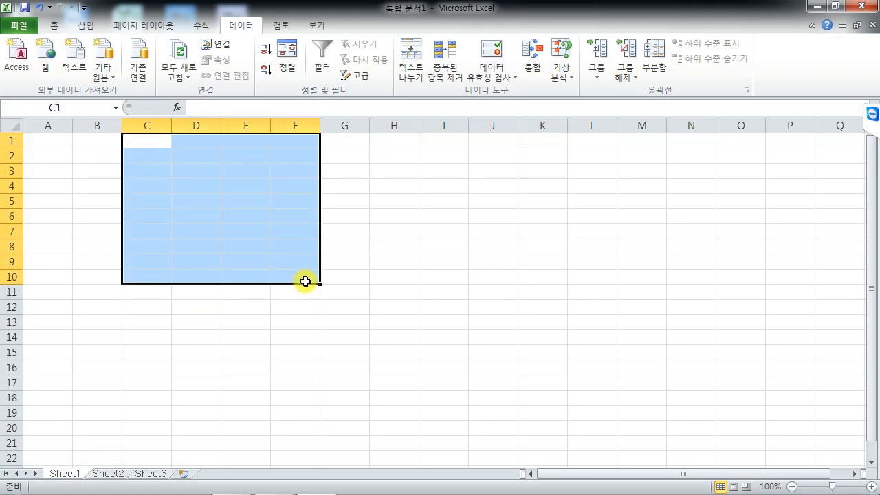
left_click_drag(440, 141, 553, 274)
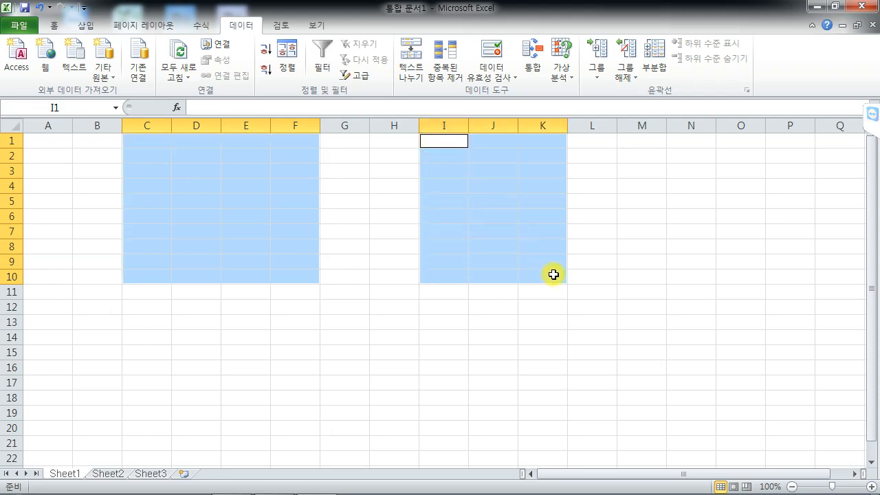
left_click(364, 215)
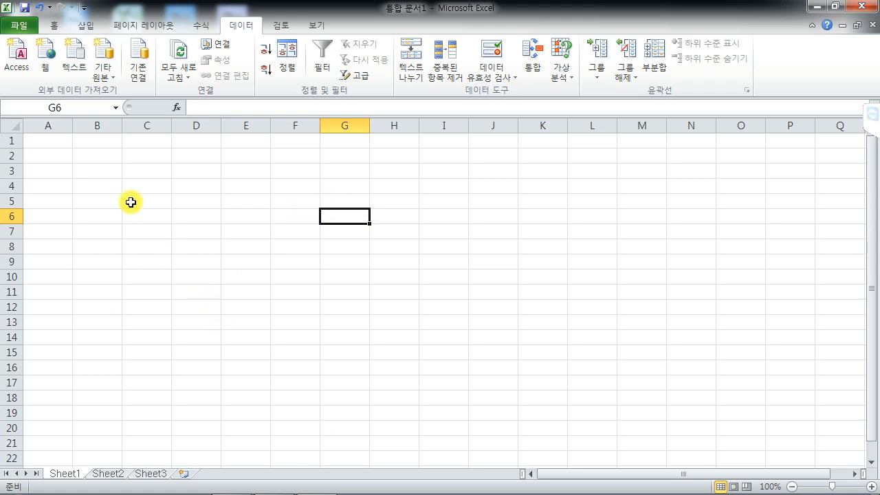
Group Sheet1, Sheet2 and Sheet3 and make column A wider by moving its edge
left_click(107, 474, "ctrl")
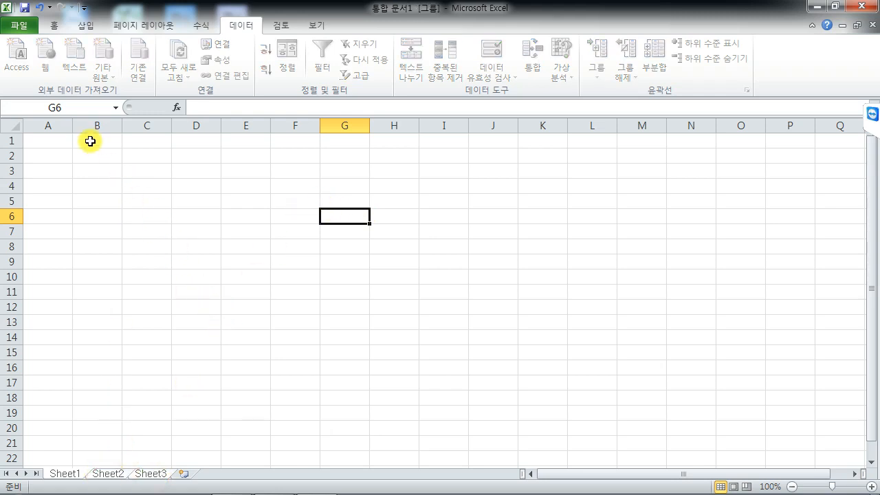
mouse_move(72, 124)
left_mouse_down()
mouse_move(31, 122)
mouse_move(78, 128)
left_mouse_up()
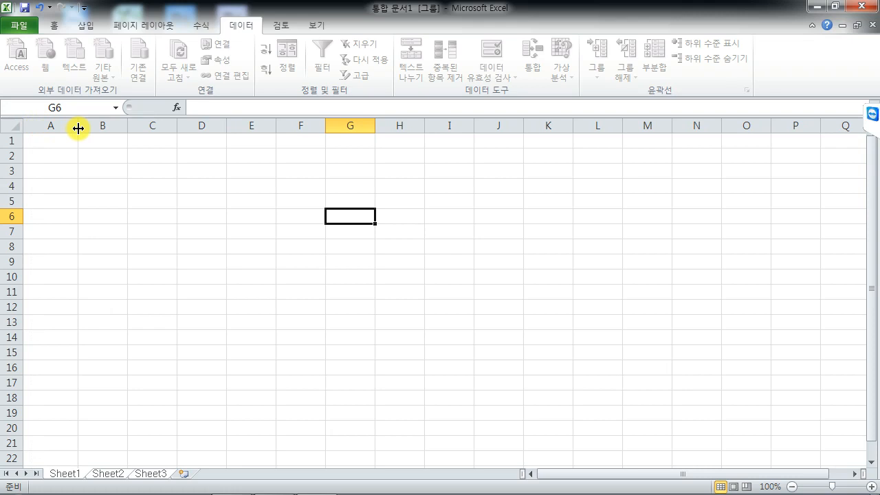
left_click_drag(57, 123, 84, 124)
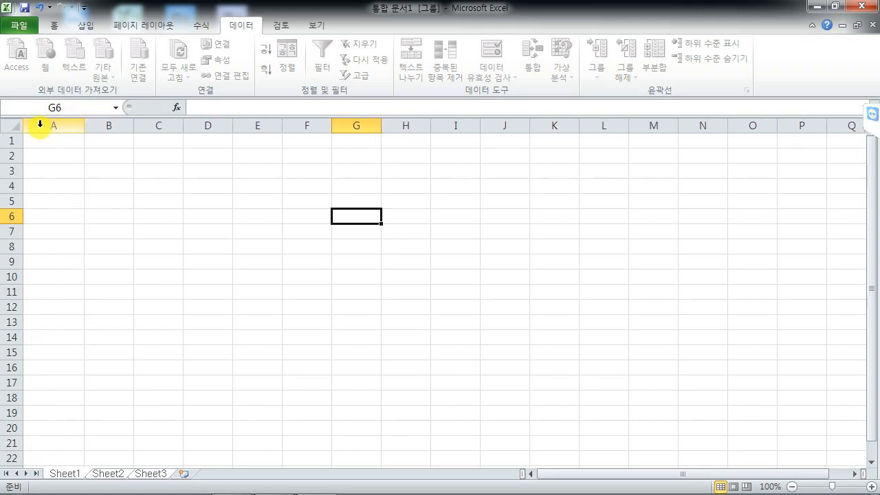
Set the width of column A to 1 in the grouped sheets
right_click(40, 123)
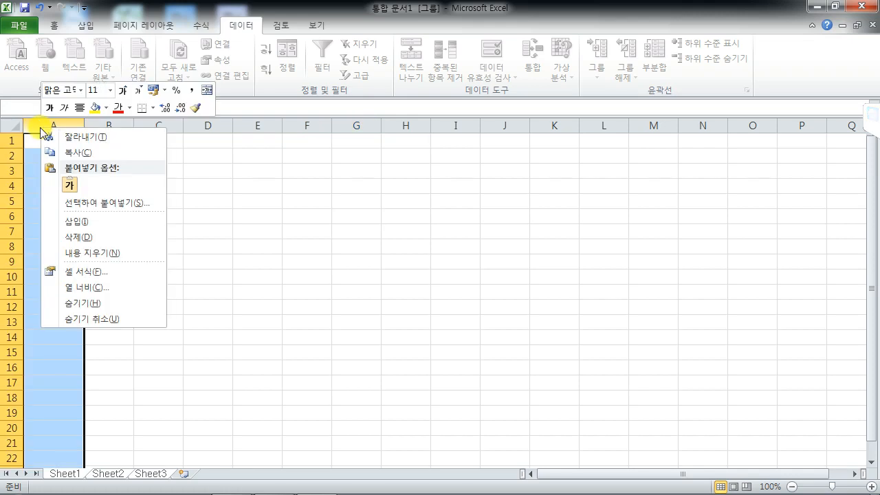
left_click(83, 288)
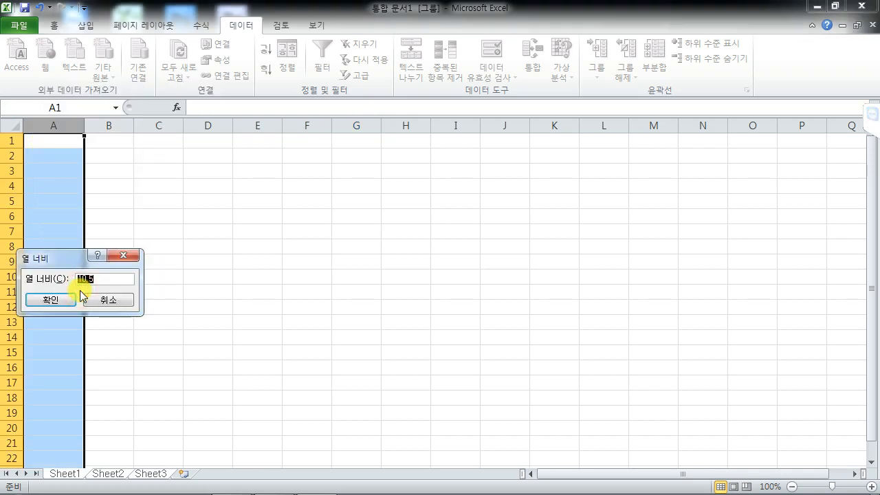
key("BackSpace")
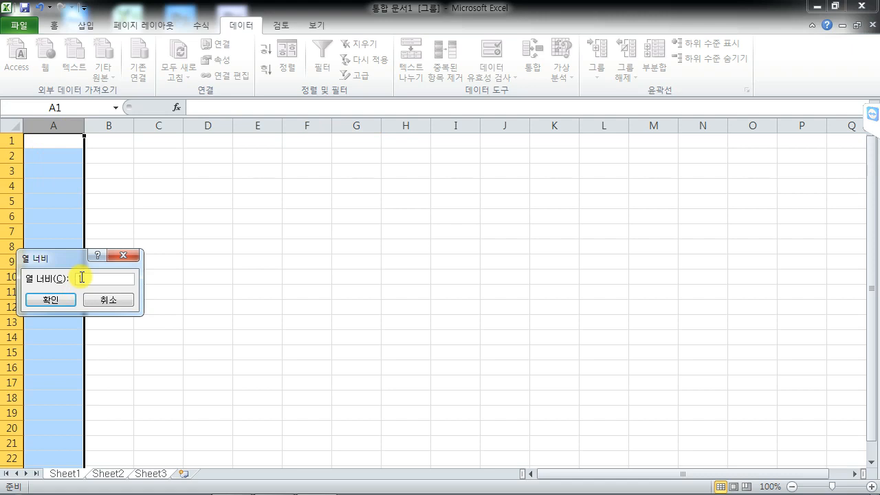
type("1")
key("Return")
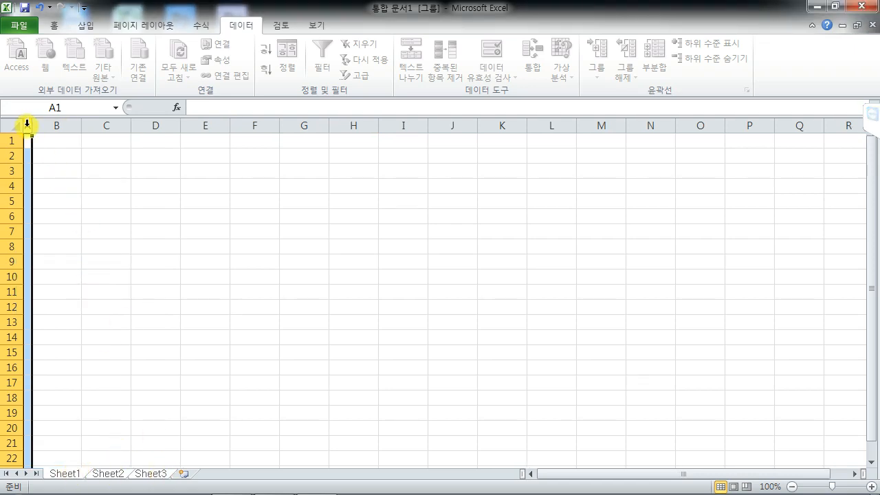
Select columns B through E one at a time, followed by rows 1 through 4 one at a time
left_click(53, 25)
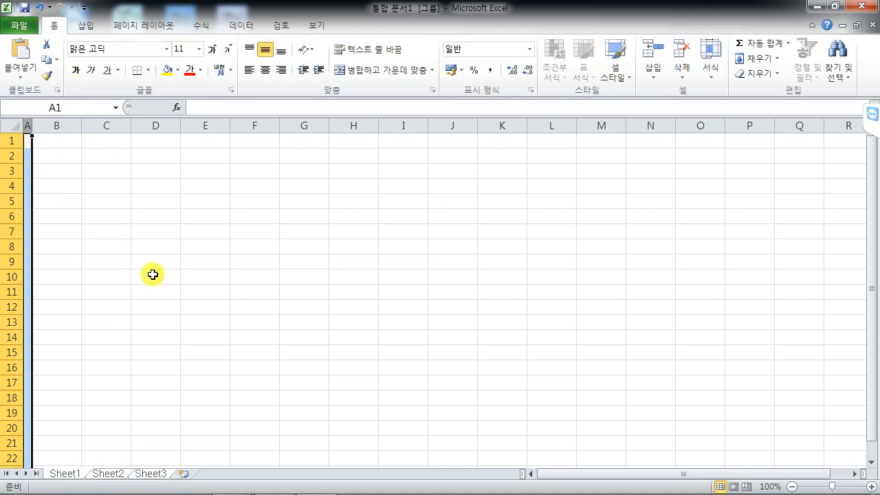
left_click(62, 126)
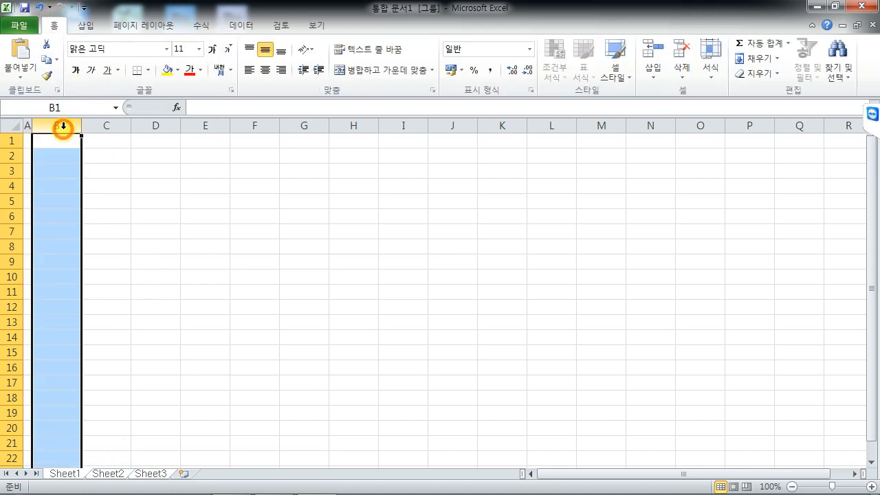
left_click(107, 126)
left_click(161, 126)
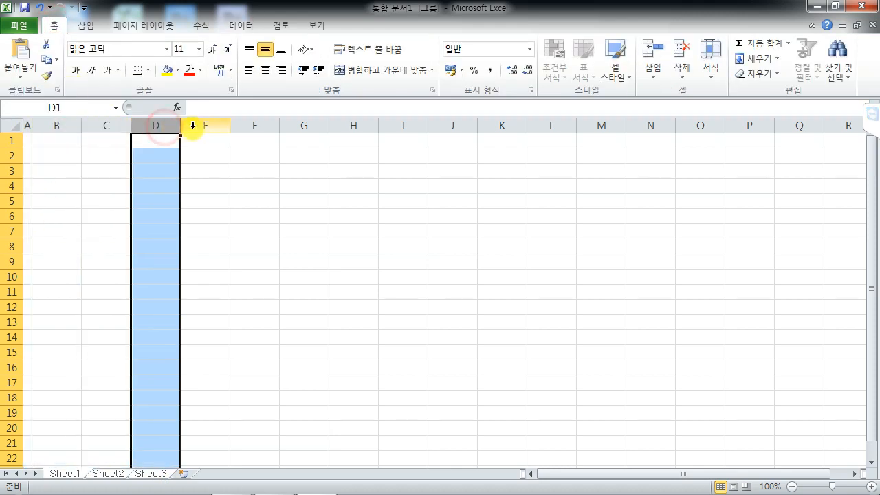
left_click(192, 125)
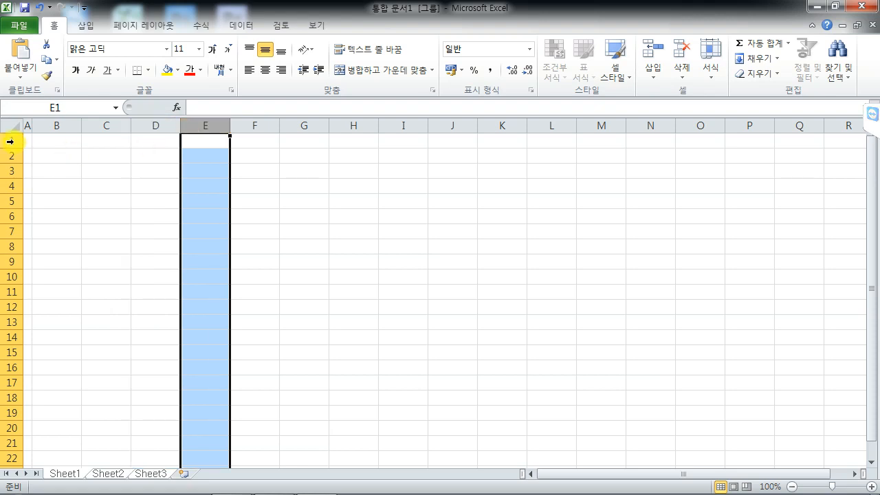
left_click(10, 140)
left_click(11, 156)
left_click(13, 171)
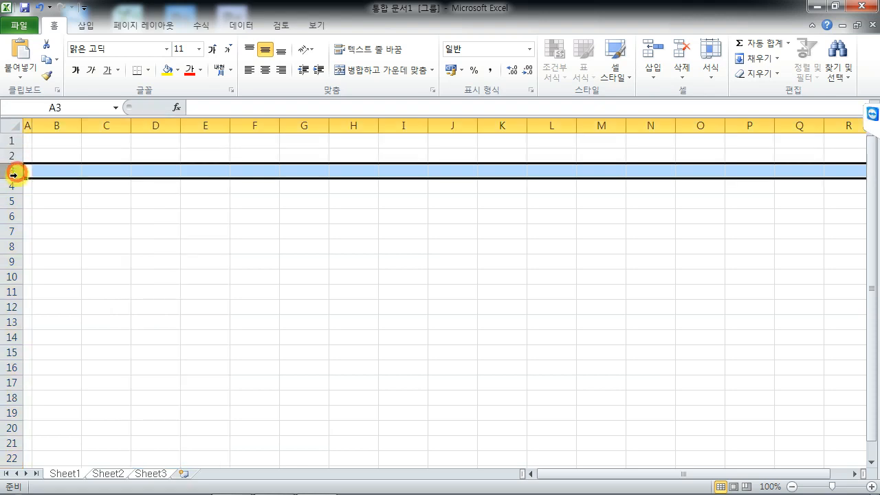
left_click(12, 187)
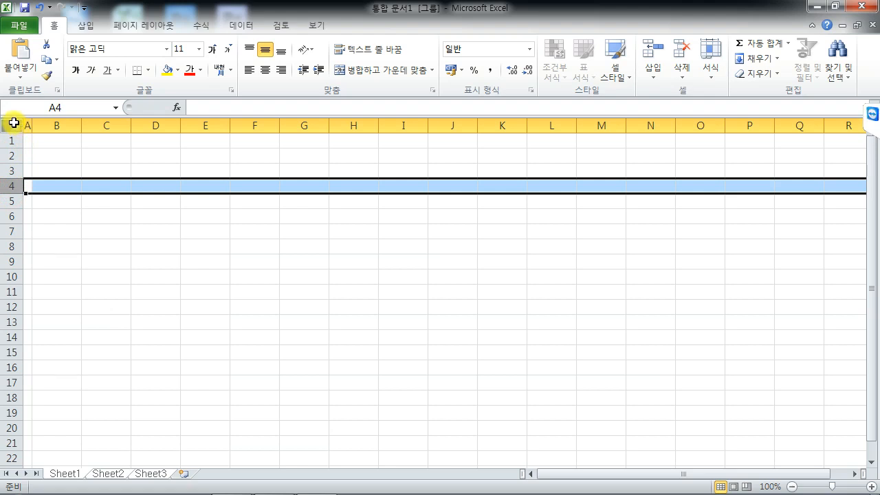
Select all cells of the grouped sheets, set their font to 굴림 and center them horizontally
left_click(14, 122)
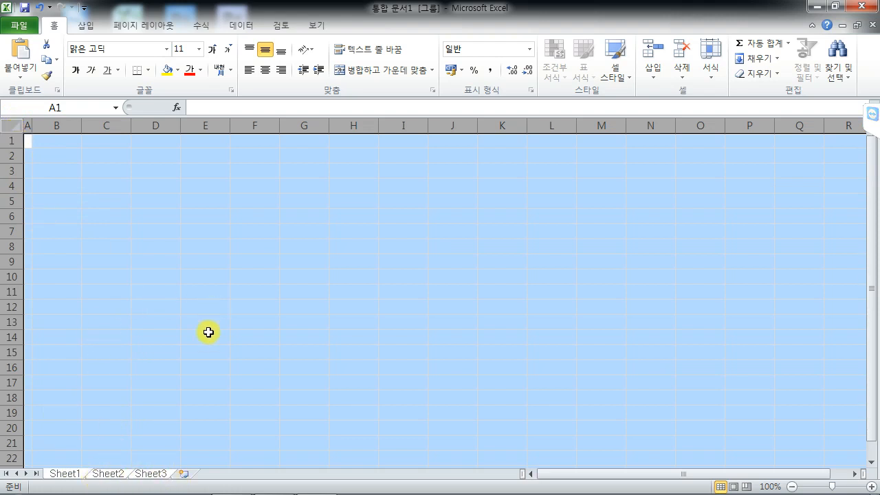
left_click(130, 47)
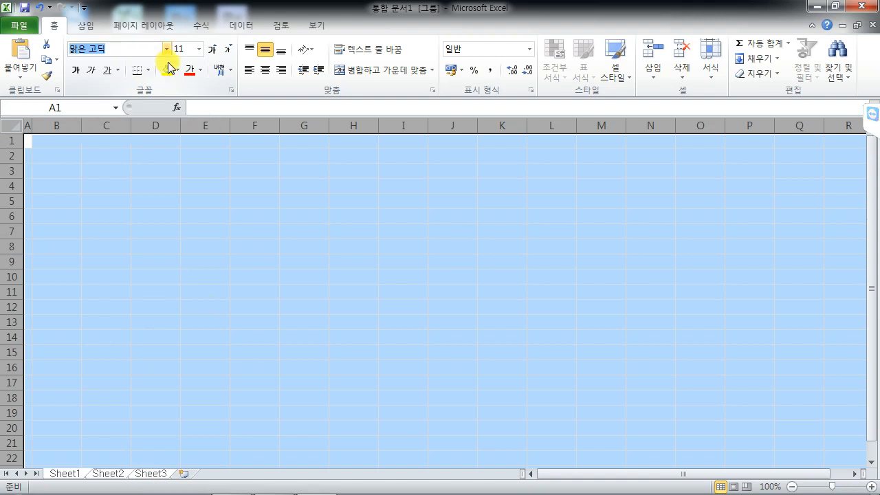
type("rn")
key("BackSpace")
key("BackSpace")
type("굴림")
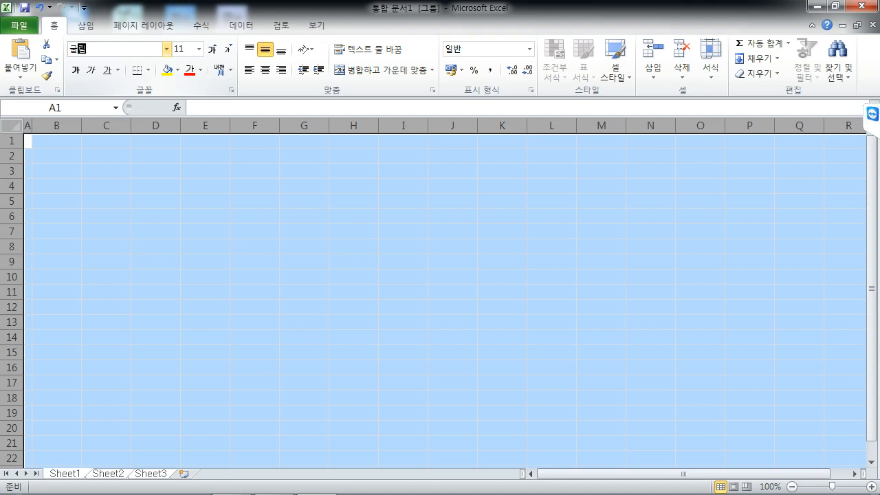
key("Return")
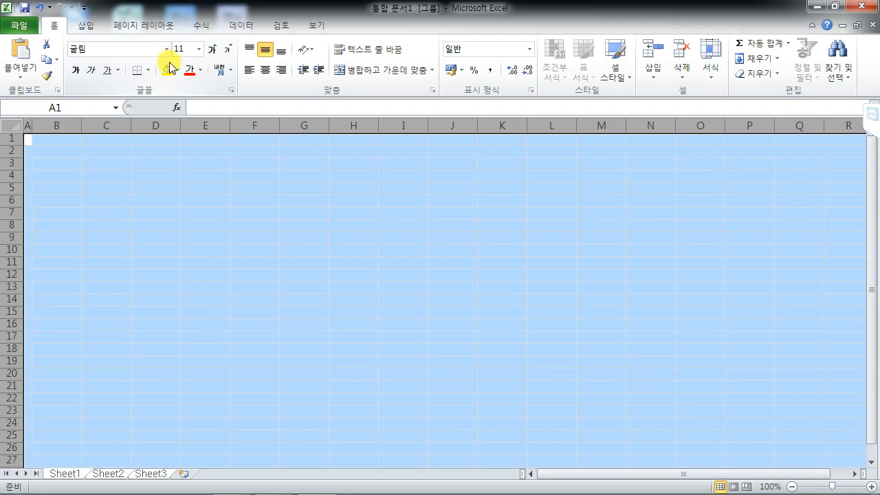
left_click(267, 70)
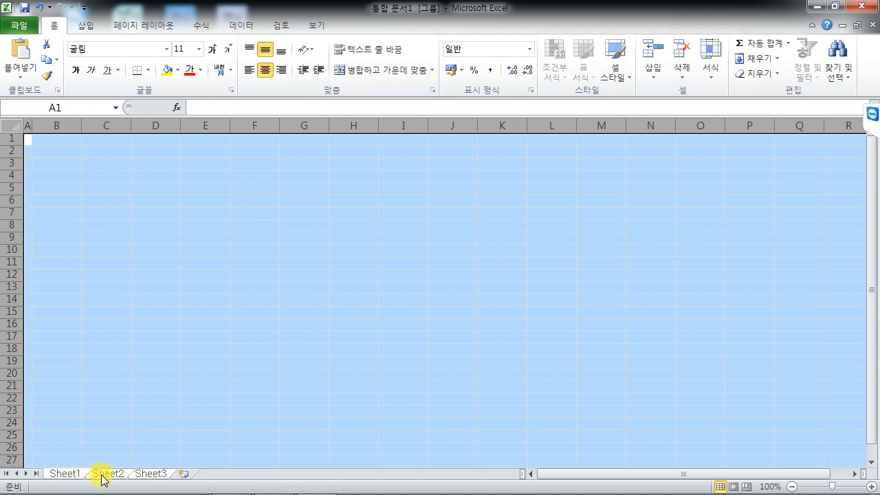
Ungroup the worksheets by renaming Sheet3 as 제3작업, and view each of the three sheets
double_click(148, 477)
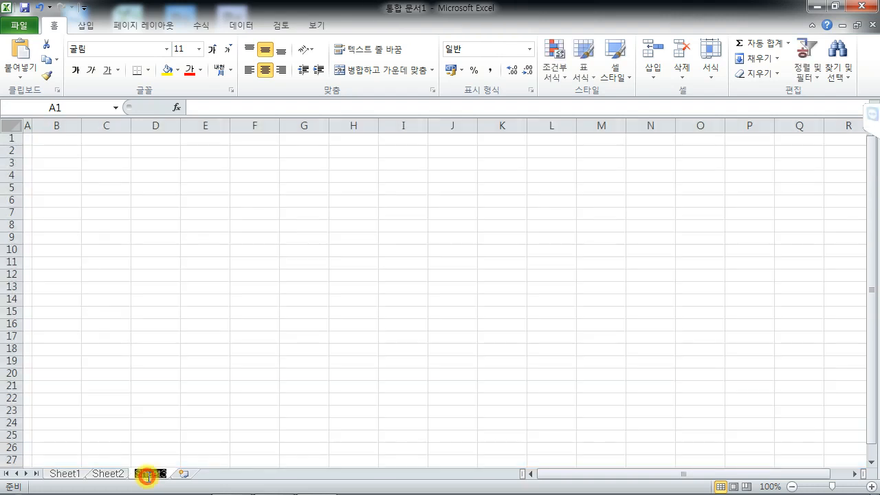
type("제3작업")
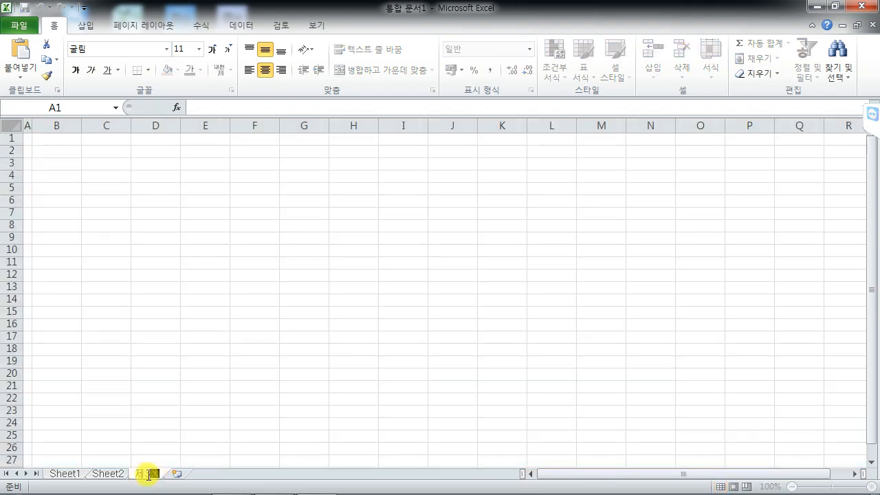
key("Return")
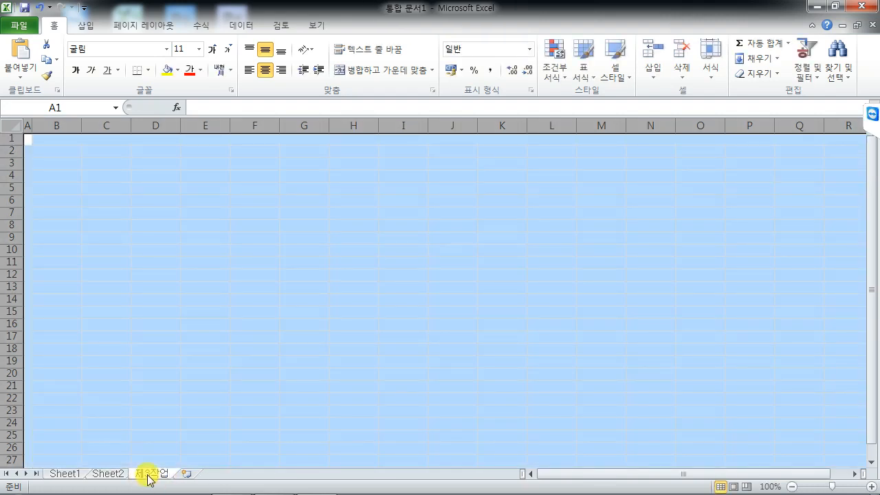
left_click(68, 472)
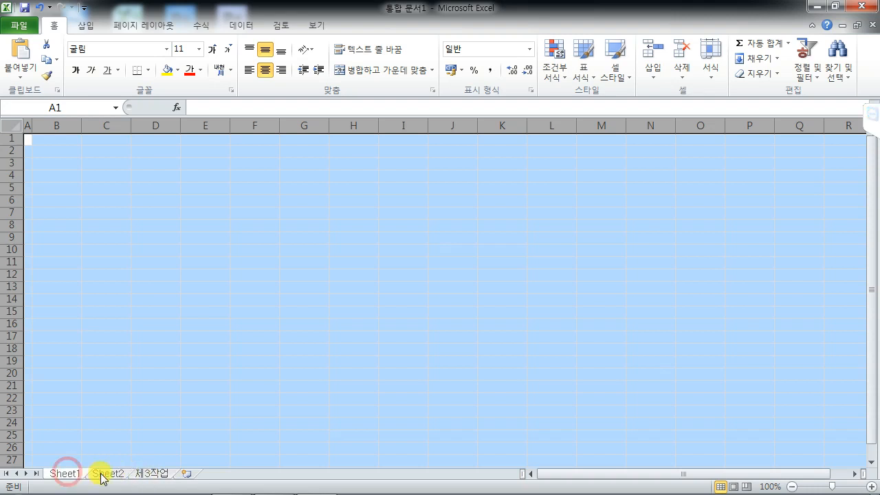
left_click(104, 474)
left_click(149, 475)
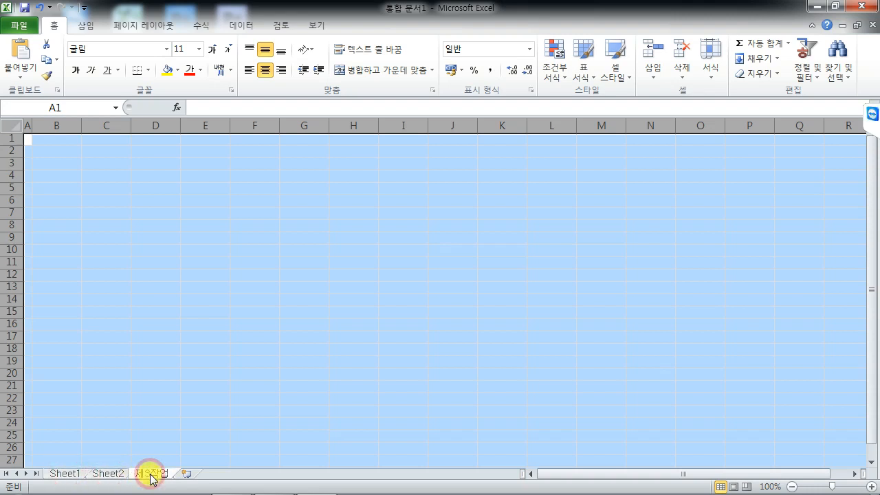
Rename Sheet2 as 제2작업
double_click(106, 473)
type("제")
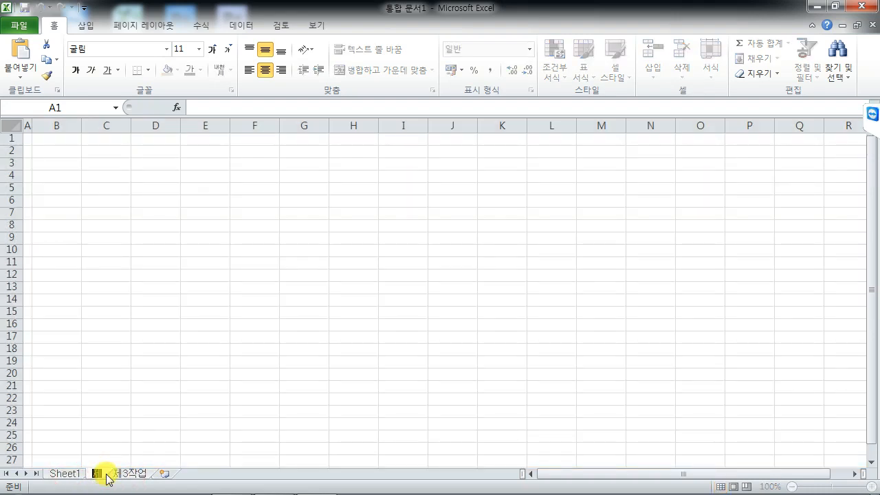
type("2작업")
key("Return")
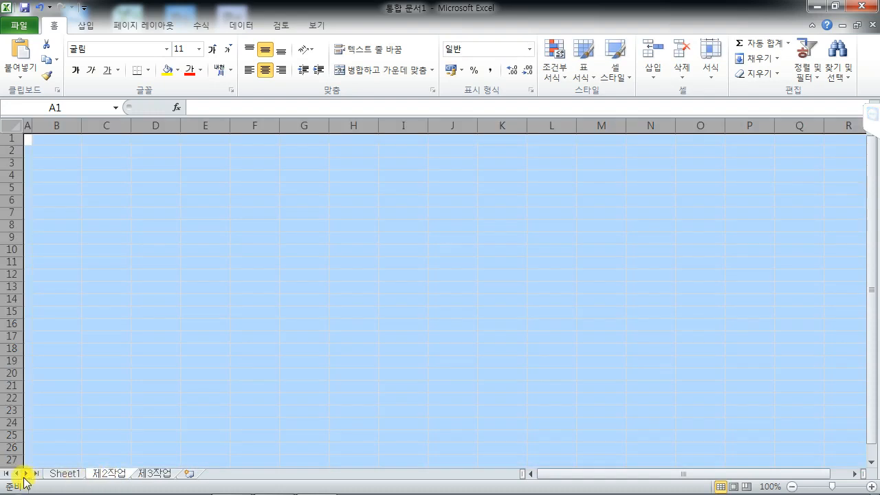
Rename Sheet1 as 제1작업
double_click(73, 474)
type("제1작")
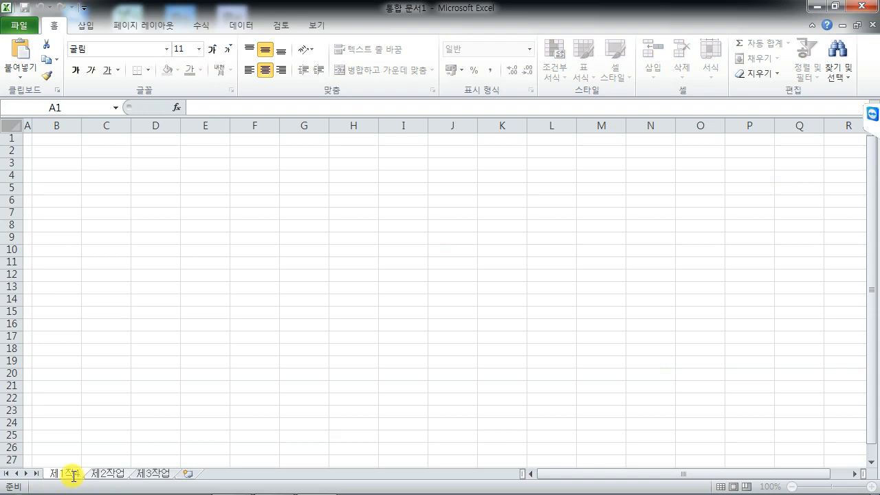
type("업")
key("Return")
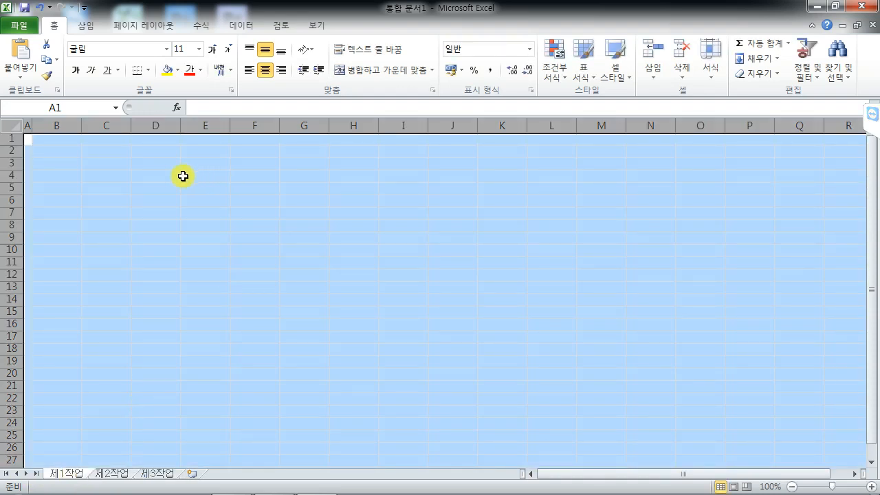
Enter the heading 제품명 in cell B4 of the 제1작업 sheet and check its centered alignment
left_click(66, 164)
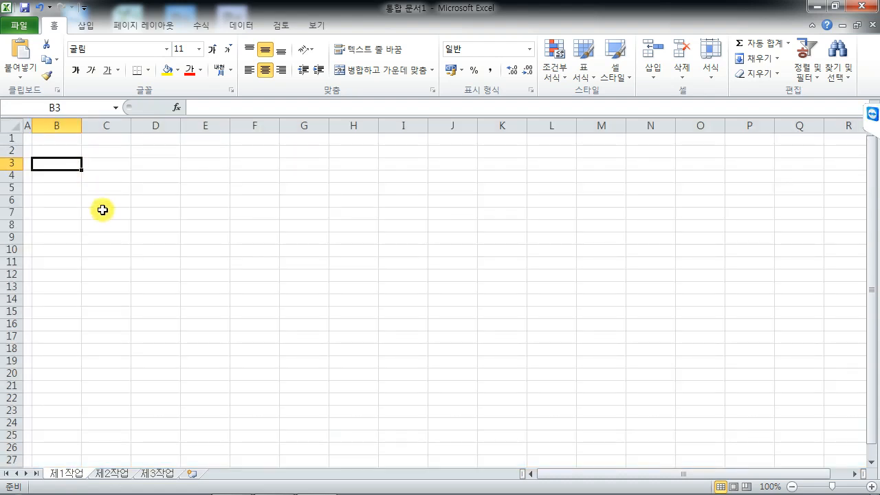
left_click(62, 173)
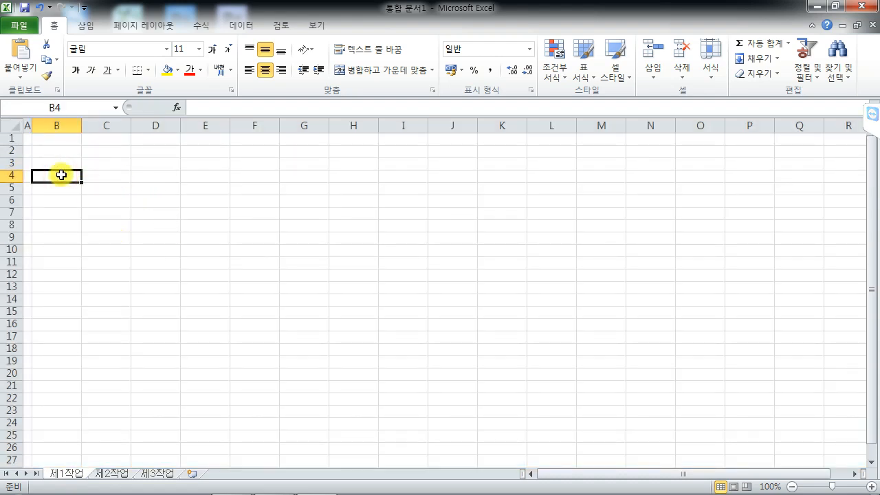
type("제품명")
key("Return")
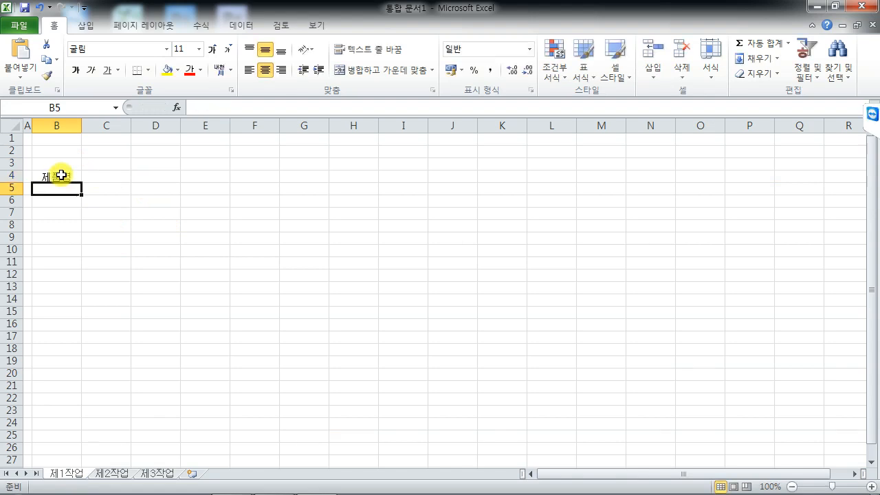
left_click(61, 174)
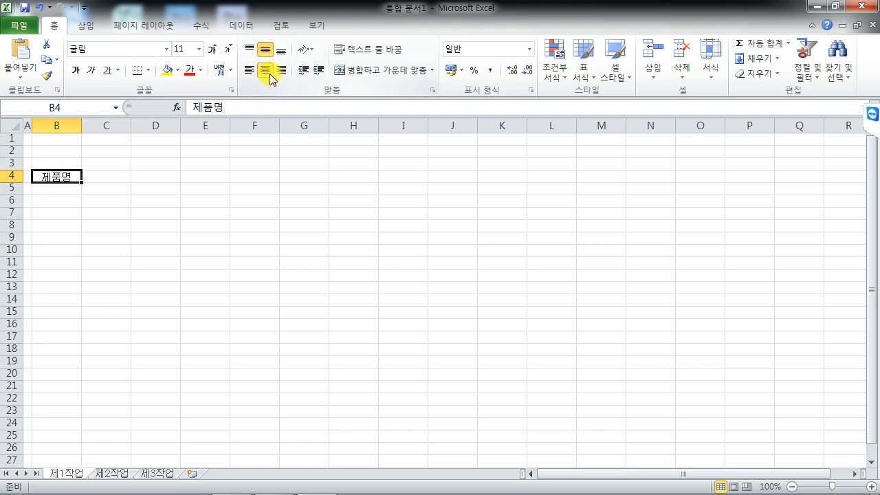
left_click(69, 187)
left_click(69, 211)
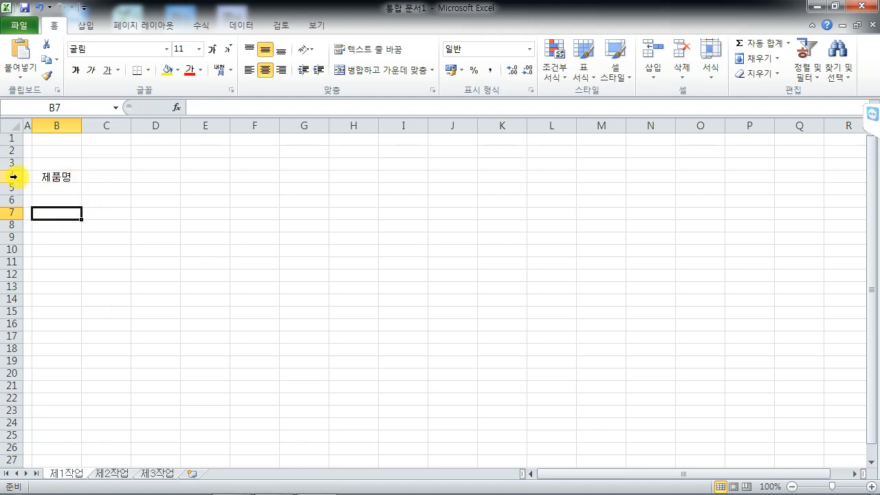
Select a block of rows from row 4 downward twice, the second time through row 20, and return to cell C4
left_click_drag(13, 176, 2, 337)
left_click(76, 299)
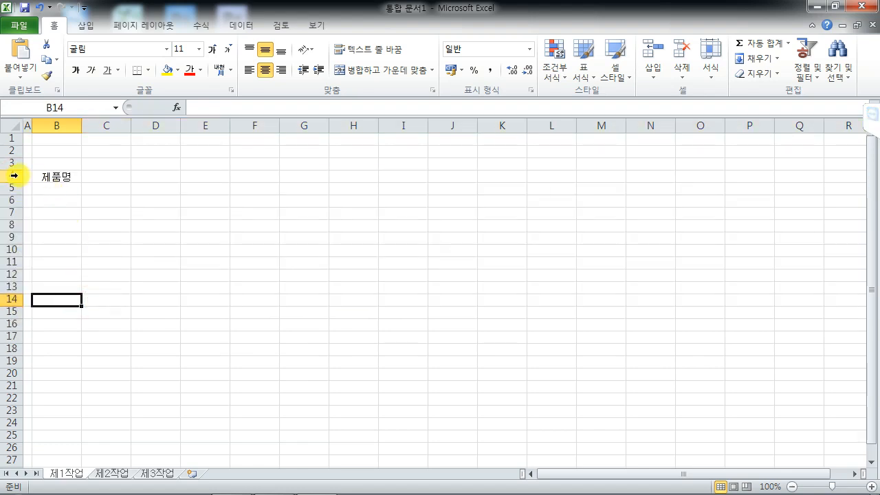
left_click_drag(16, 177, 3, 373)
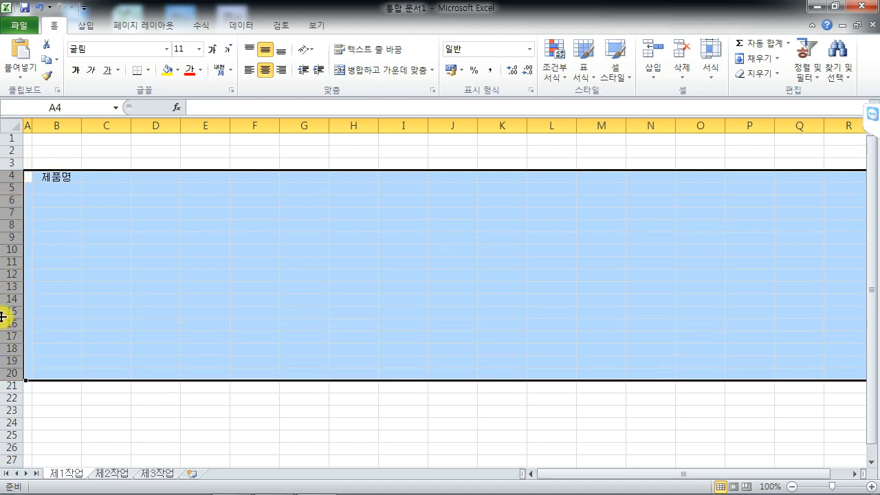
left_click(105, 224)
left_click(104, 176)
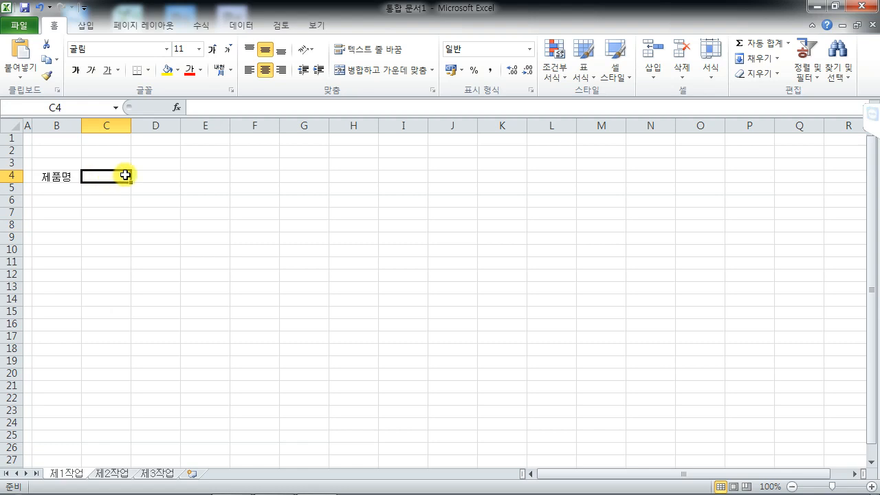
Enter the single-line heading 판매금액 in cell F4
left_click(249, 179)
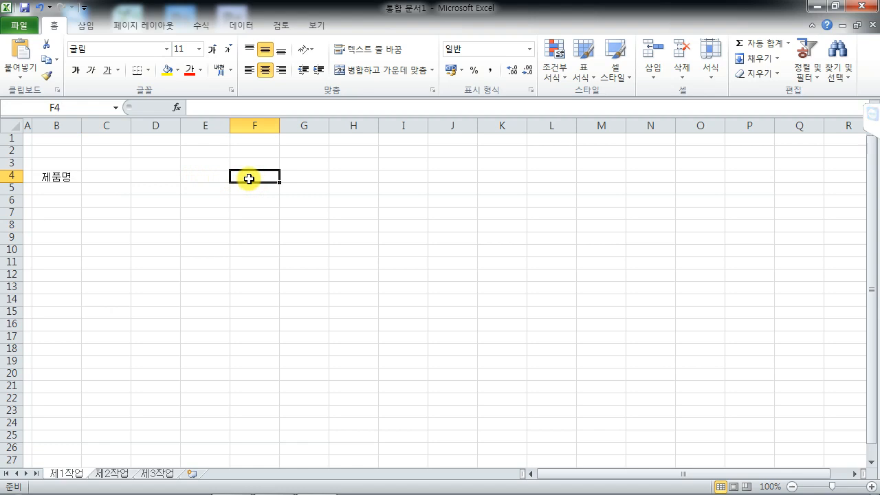
type("판매")
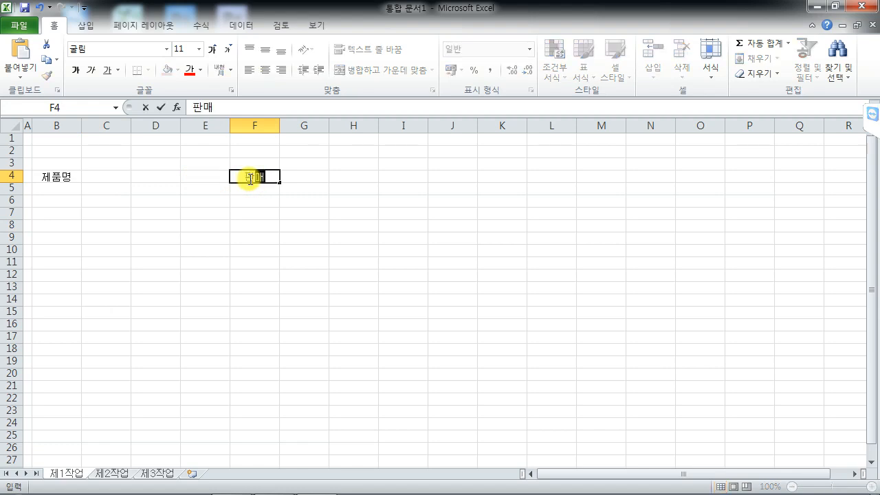
type("금애ㄱ")
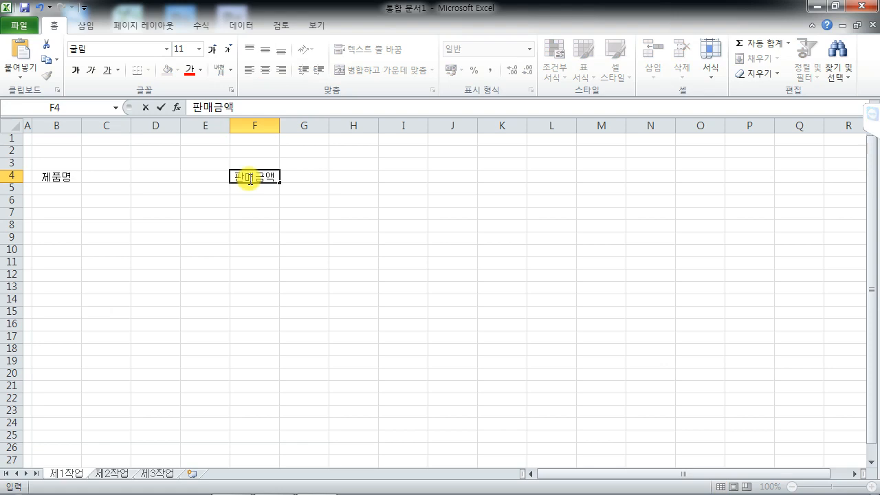
key("Return")
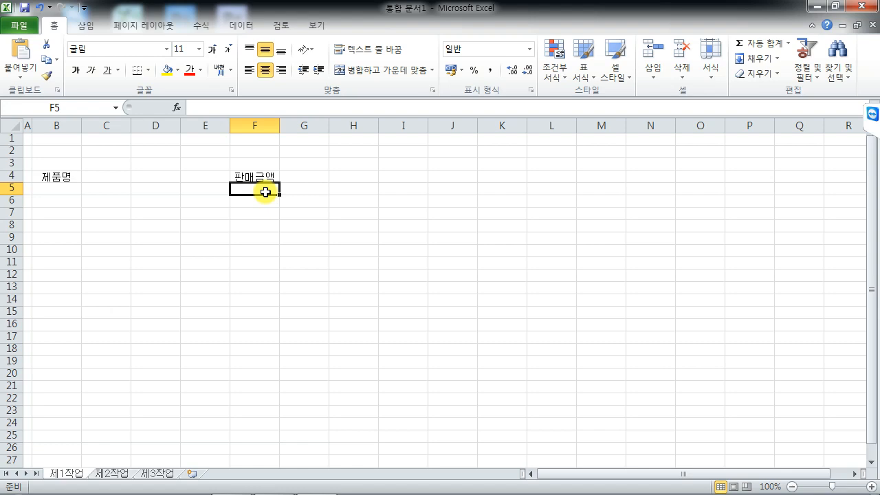
Replace the heading in cell F4 with two lines in the same cell: 판매금액 and (단위:원)
left_click(268, 178)
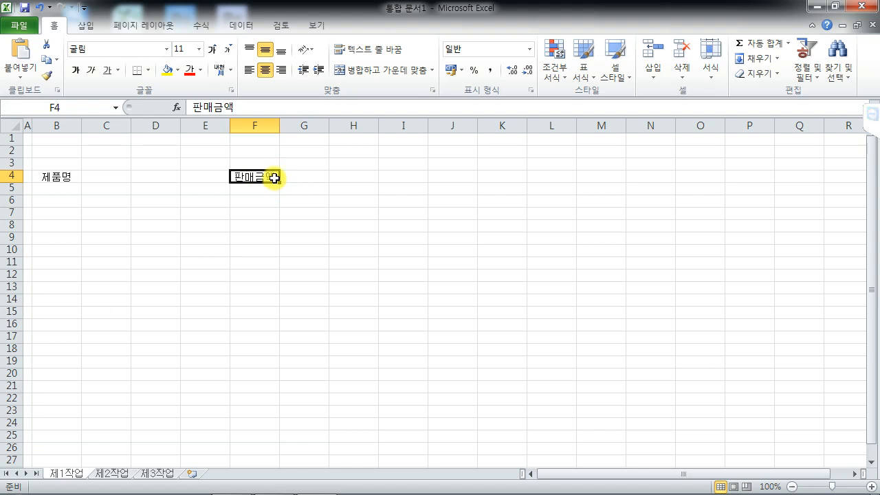
type("판매금애")
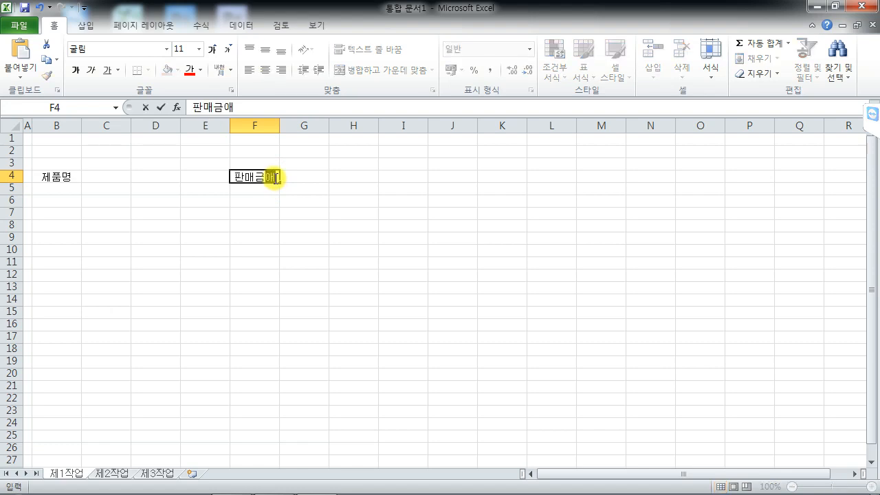
type("ㄱ")
key("alt")
key("alt+Return")
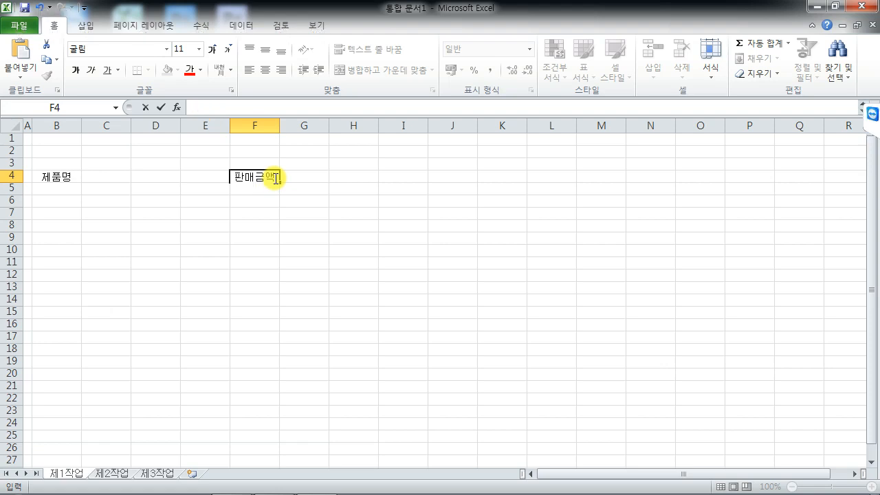
type("(단위")
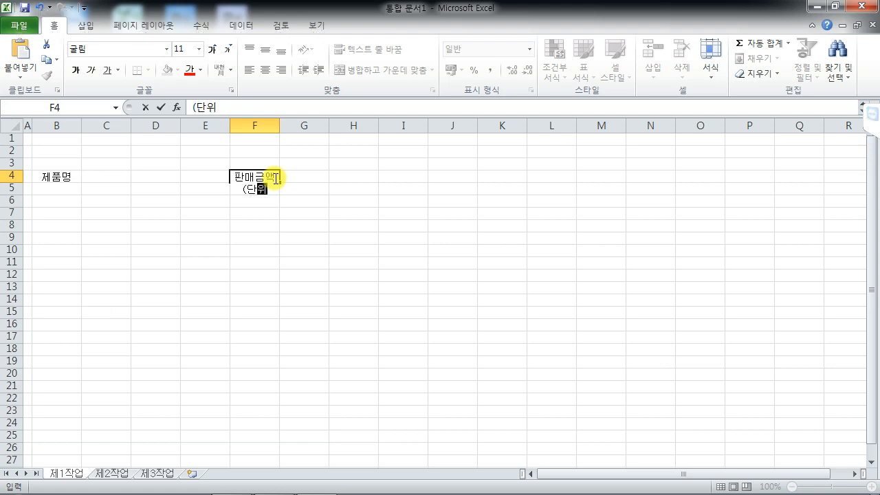
type(":워ㄴ)")
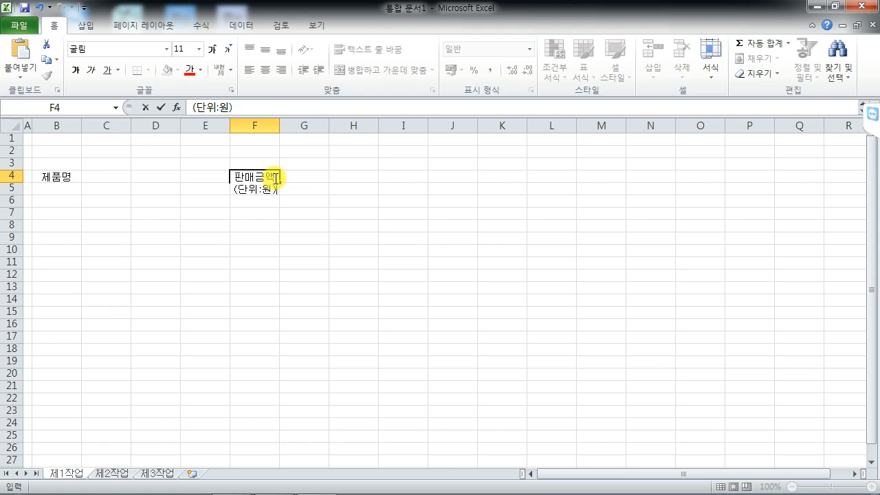
key("Return")
left_click(253, 187)
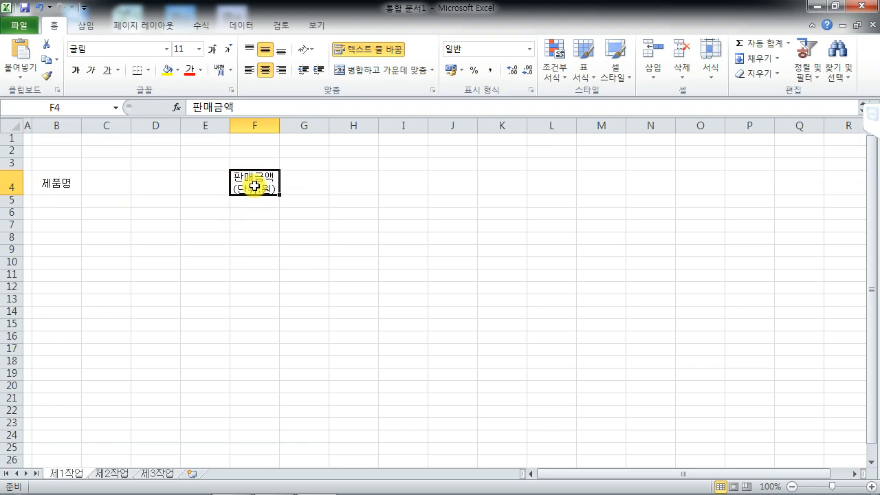
Enter the heading 판매일 in cell E4
left_click(350, 180)
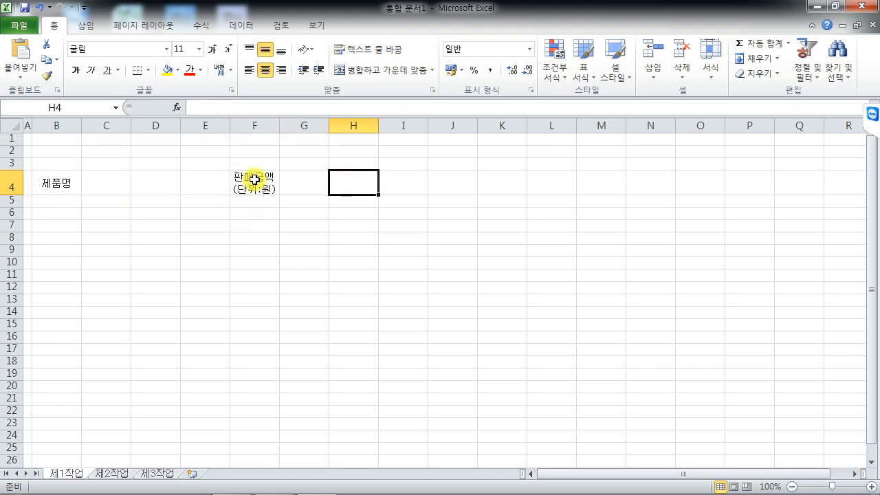
left_click(204, 179)
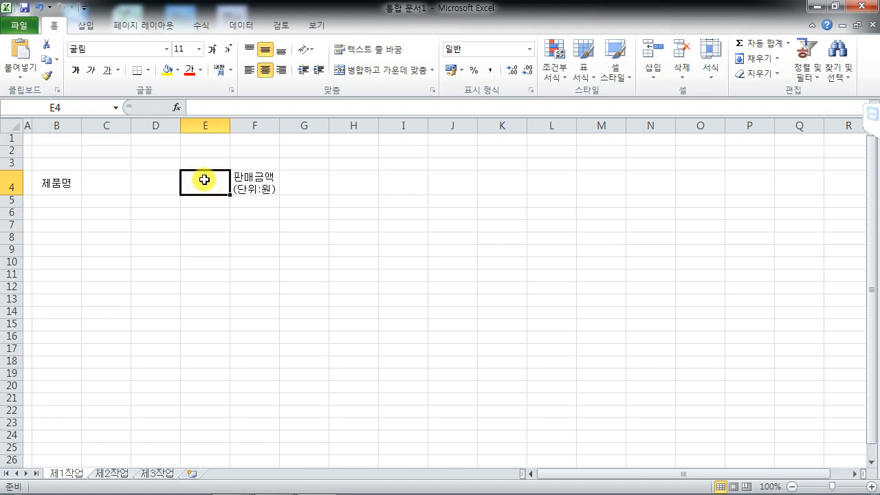
type("판매일")
key("Return")
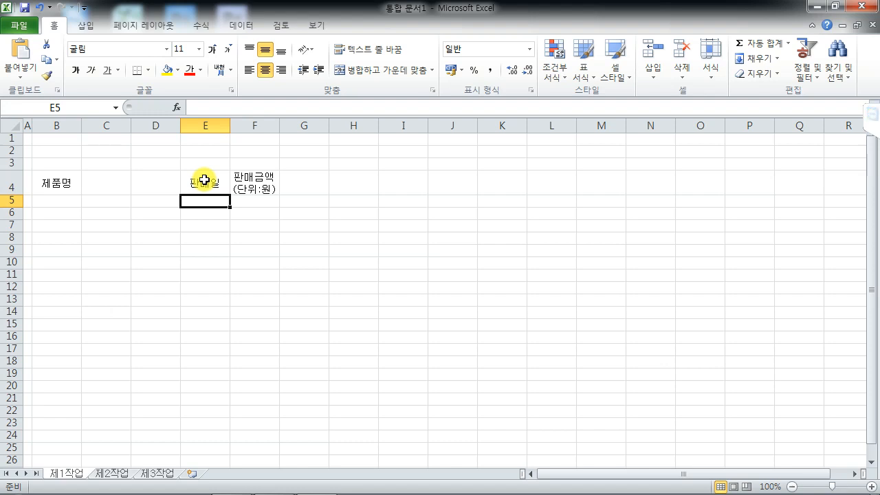
Enter the sales date 2019-5-2 in cell E5, correcting the mistyped separator after the year
type("2019*-5")
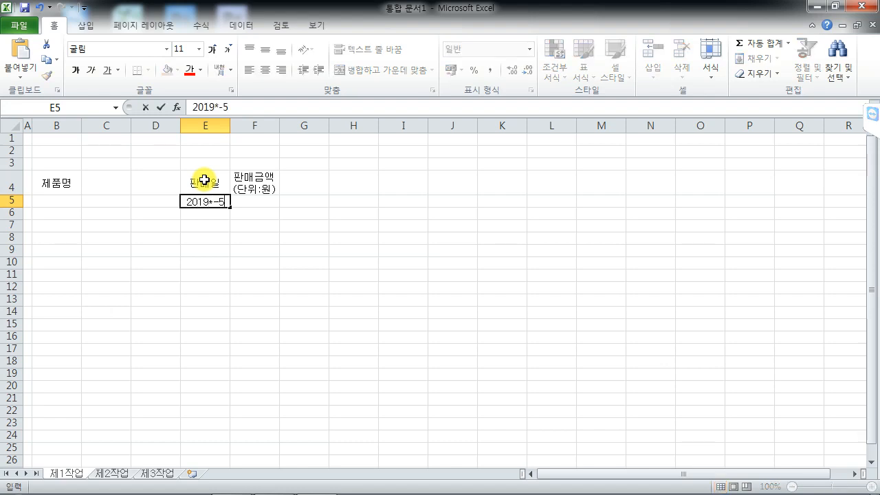
key("BackSpace")
key("BackSpace")
key("BackSpace")
type("-")
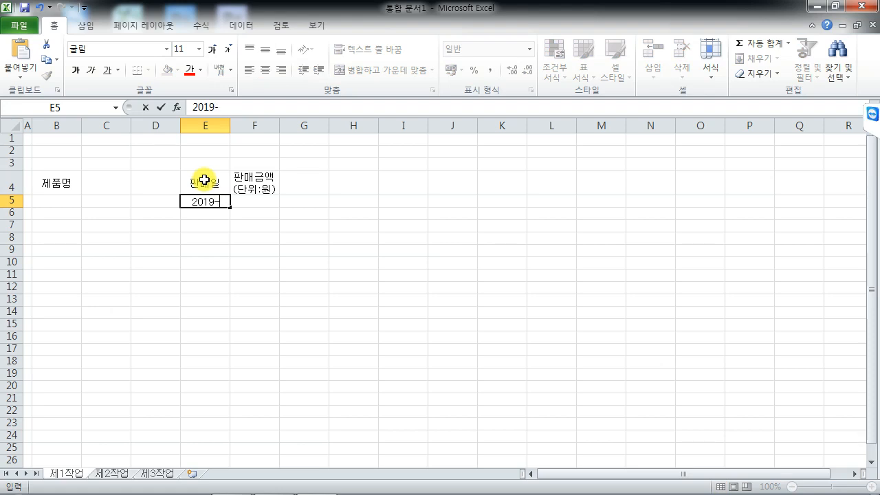
type("5-")
type("2")
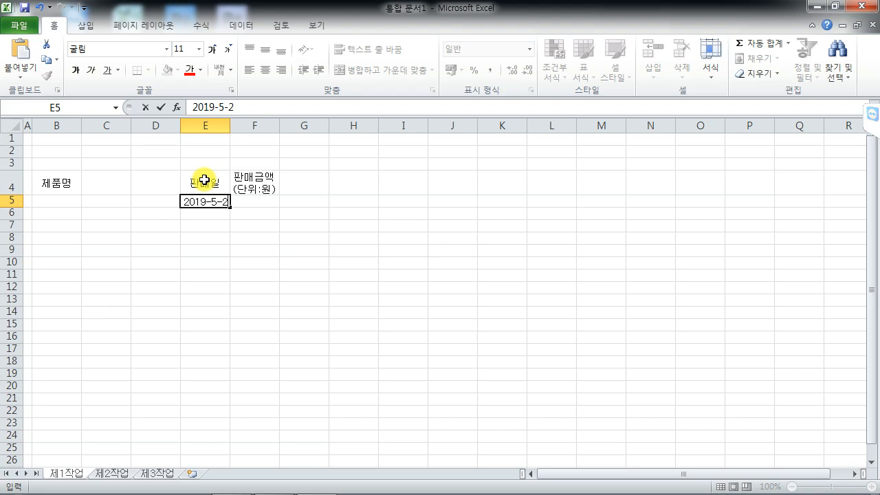
key("Return")
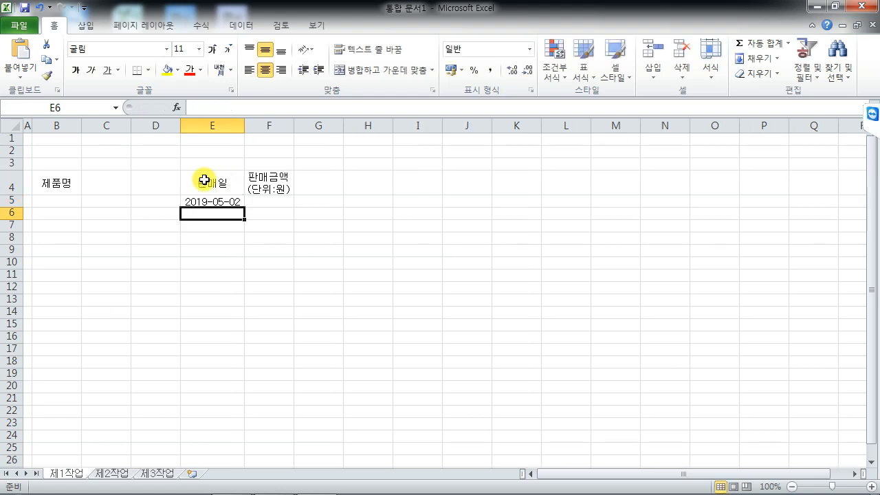
Clear the date in cell E5, re-enter it without the year as 5-2, and enter 6-13 in cell E6
left_click(229, 124)
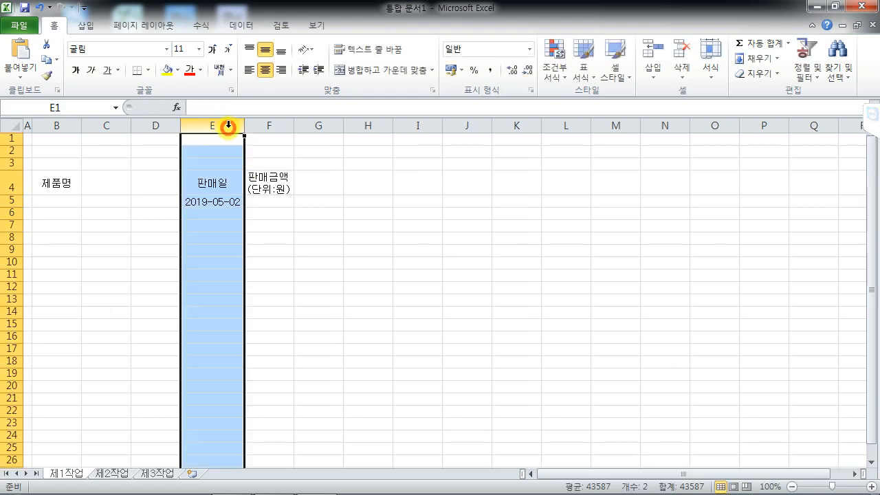
left_click(226, 200)
key("Delete")
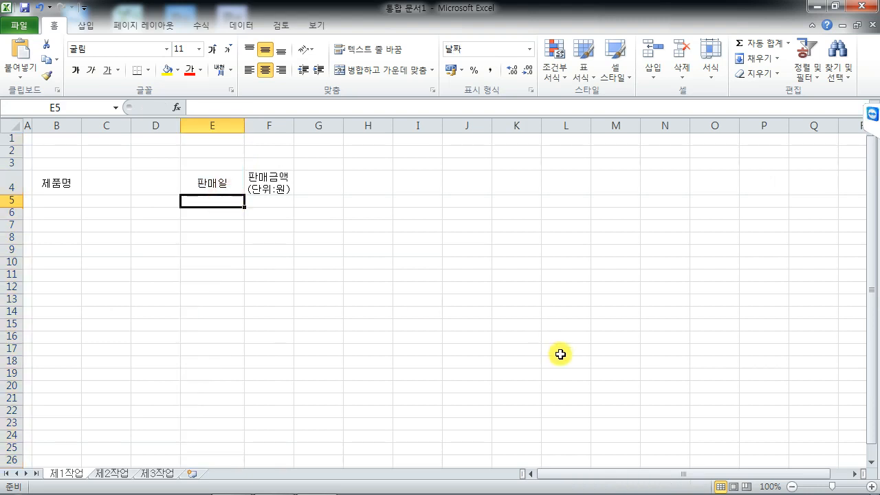
type("5-2")
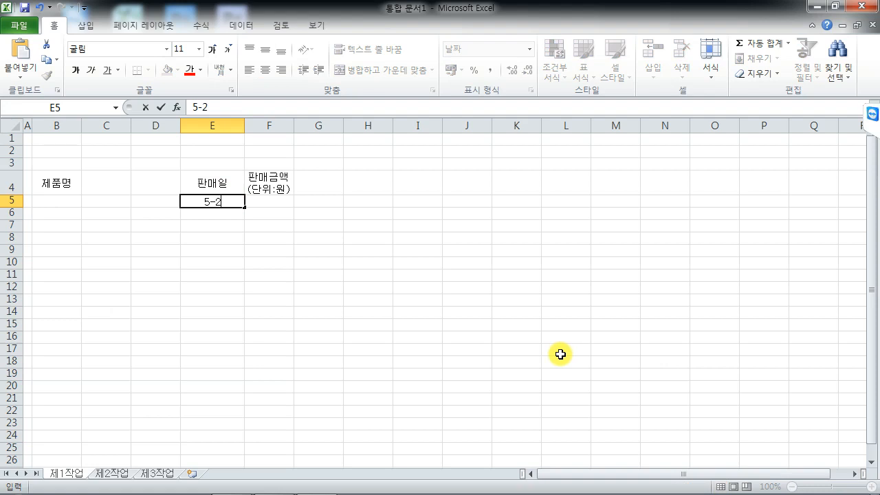
key("Return")
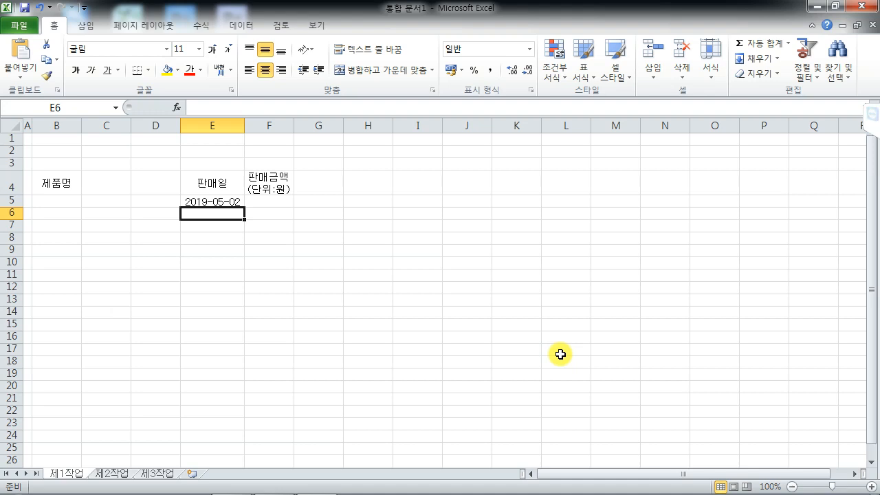
type("6-13")
key("Return")
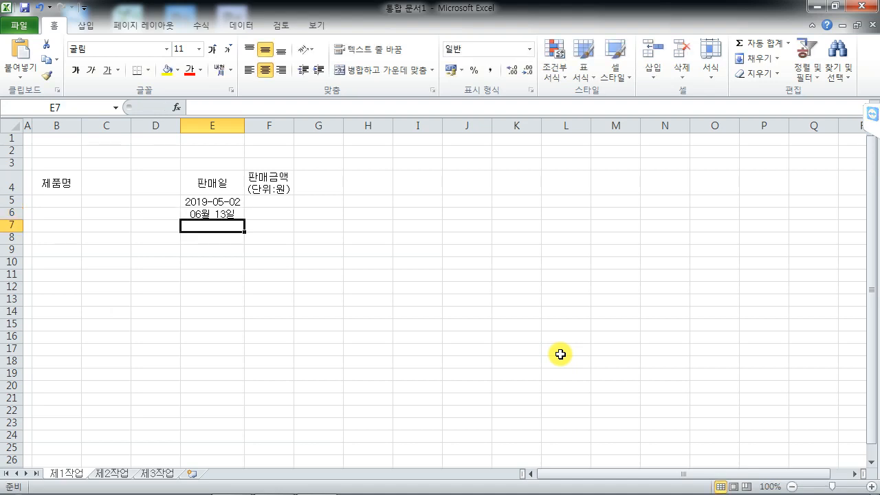
Apply the short date format (간단한 날짜) to cells E5:E14 so all sales dates share the same display
left_click(232, 214)
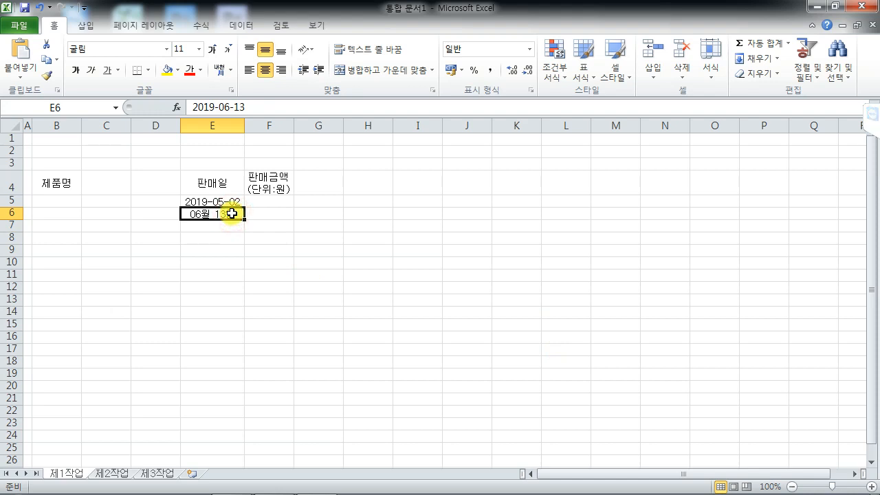
left_click_drag(233, 203, 229, 308)
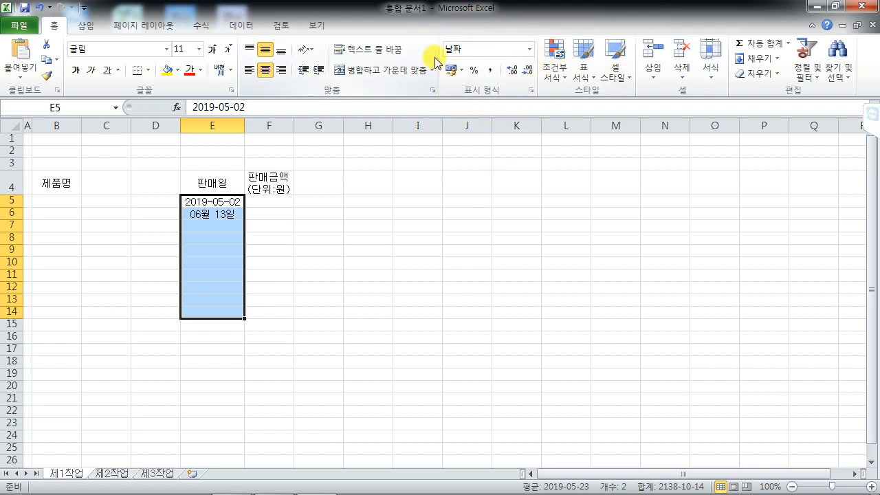
left_click(529, 50)
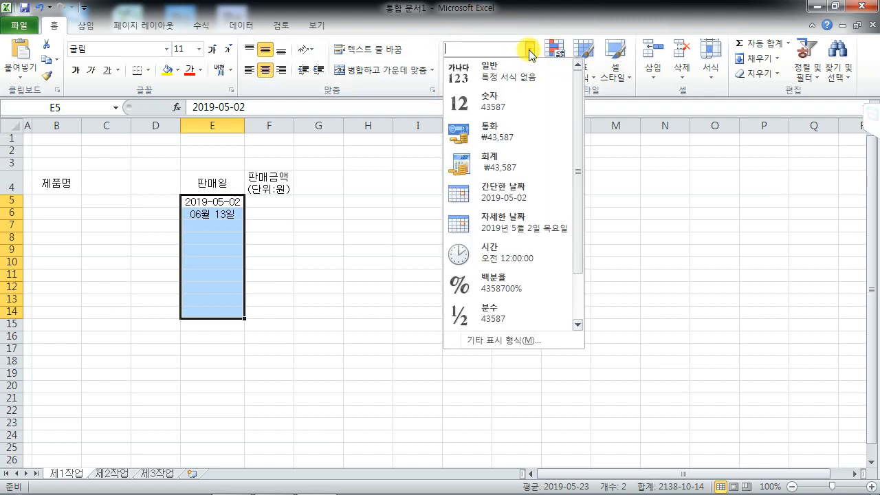
left_click(507, 196)
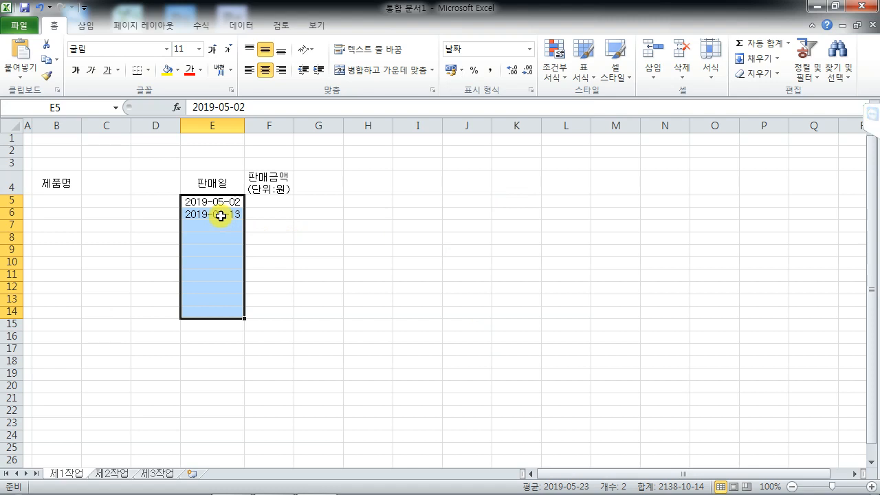
Enter the sales amount 45000 in cell F5, replacing the typed thousands separator with plain digits
left_click(275, 201)
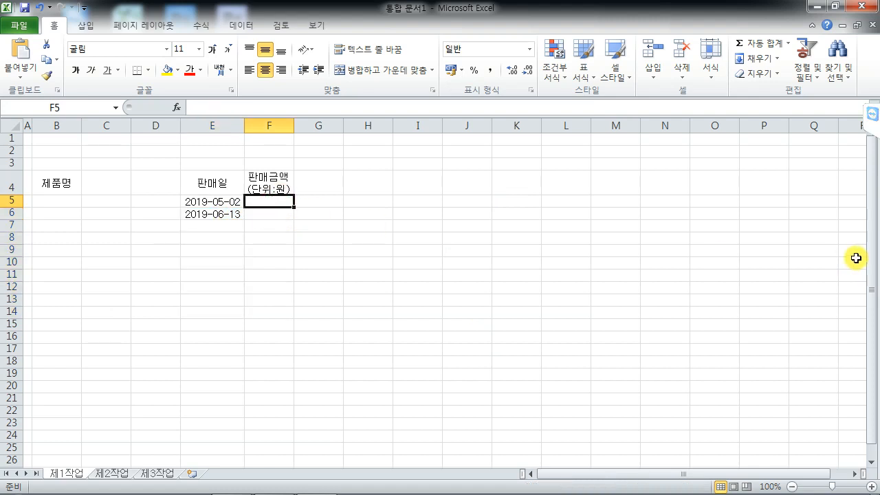
type("45")
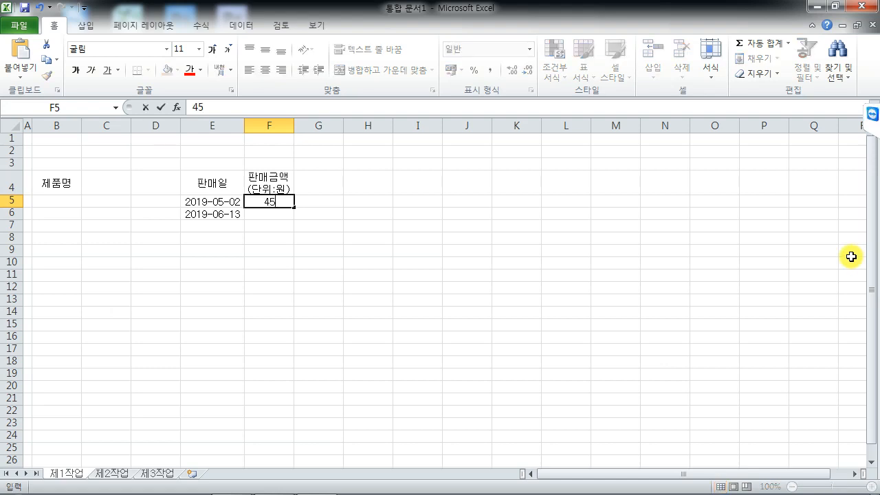
type(",000")
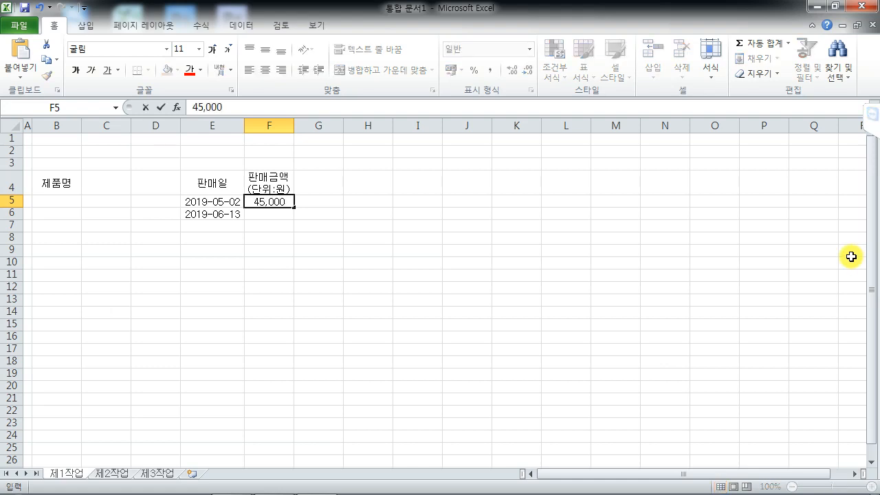
key("BackSpace")
key("BackSpace")
key("BackSpace")
key("BackSpace")
type("5000")
key("Return")
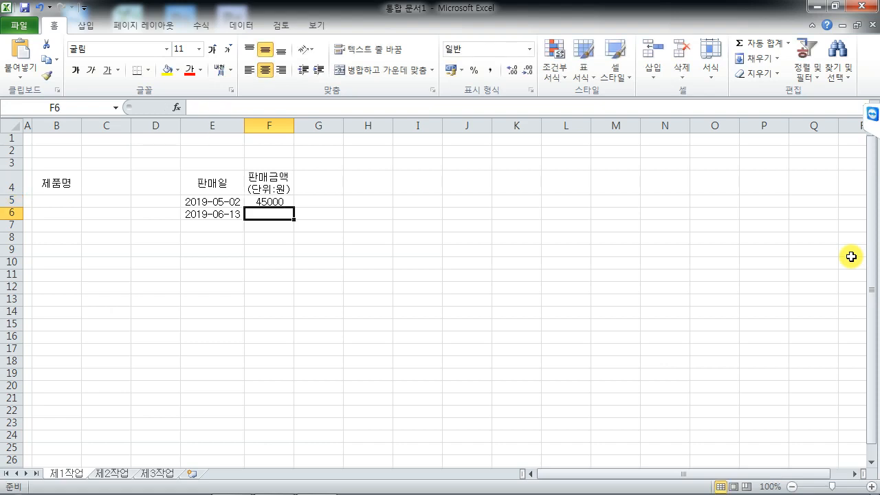
Enter 25000 in F6 and 15000 in F7, and apply the comma style to cells F5:F13
type("25000")
key("Return")
type("15")
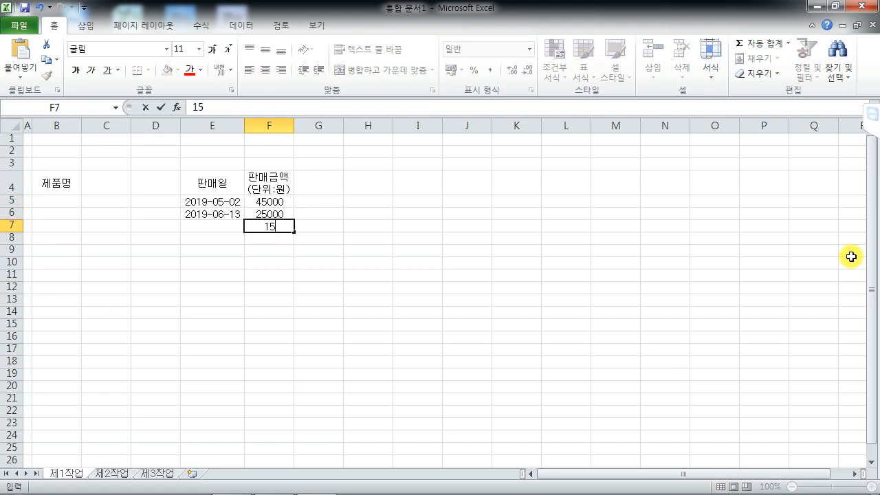
type("0000")
key("Return")
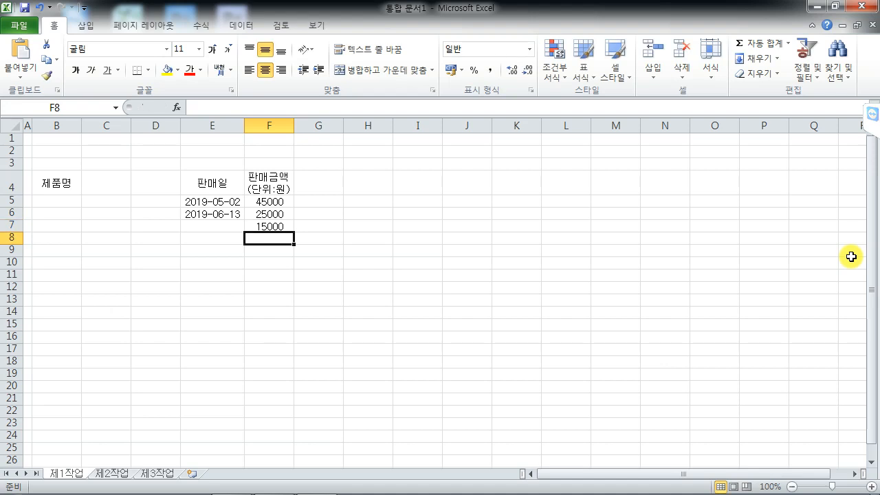
left_click_drag(270, 201, 268, 301)
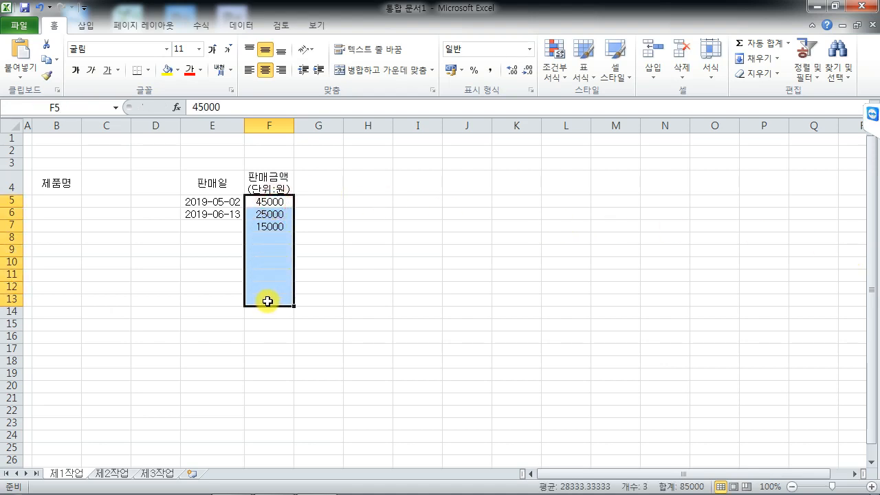
left_click(491, 70)
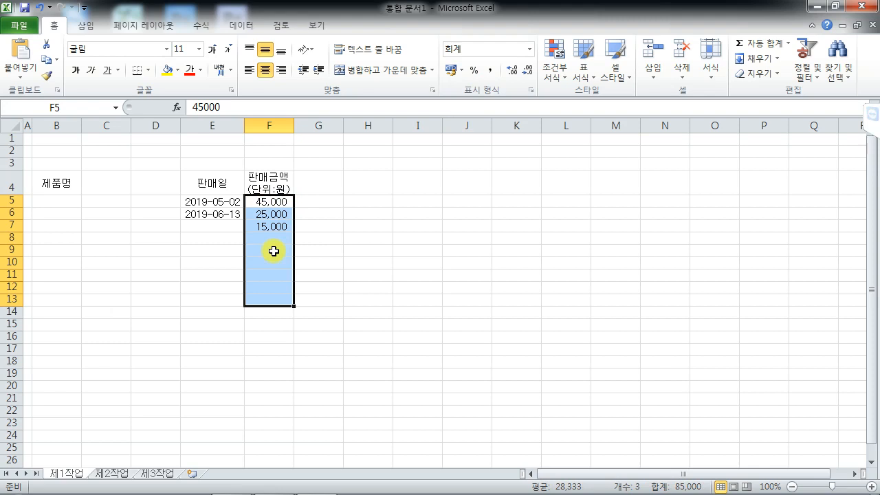
Enter the numbers 54 in cell G5 and 380 in cell G6
left_click(312, 201)
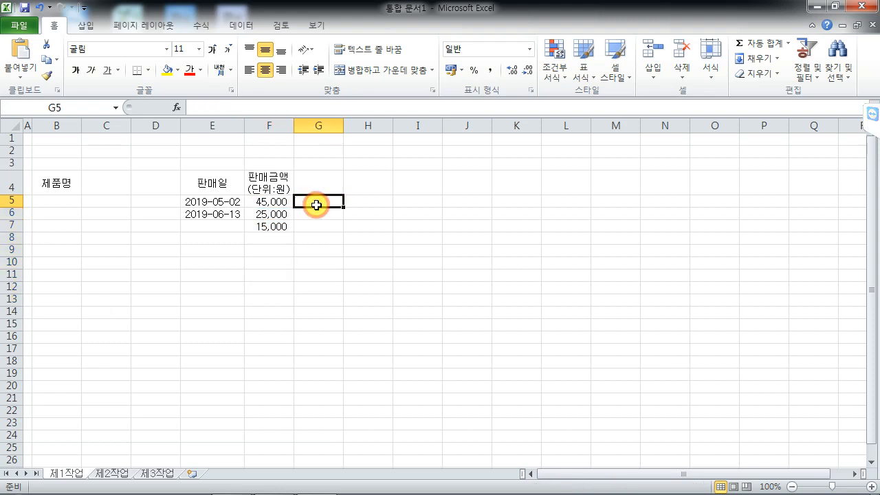
type("54")
key("Return")
type("380")
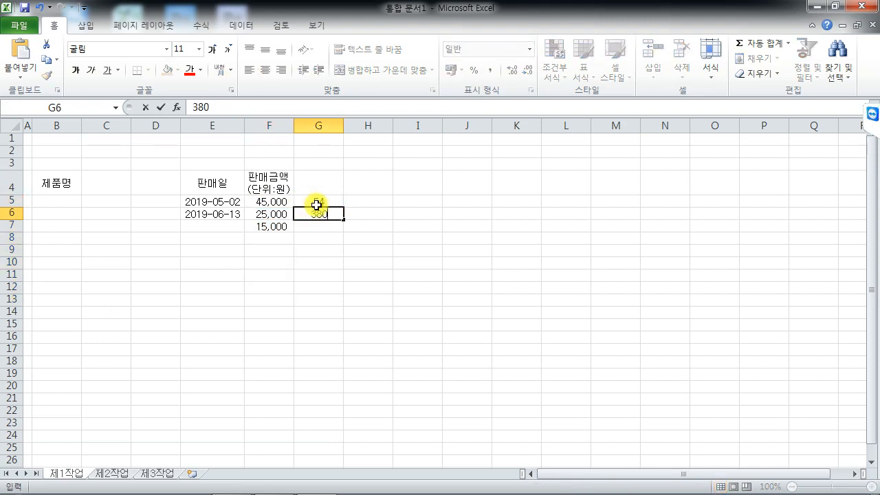
key("Return")
Enter the numbers 134, 121 and 48 in cells H5, H6 and H7
key("Up")
key("Right")
key("Up")
type("134")
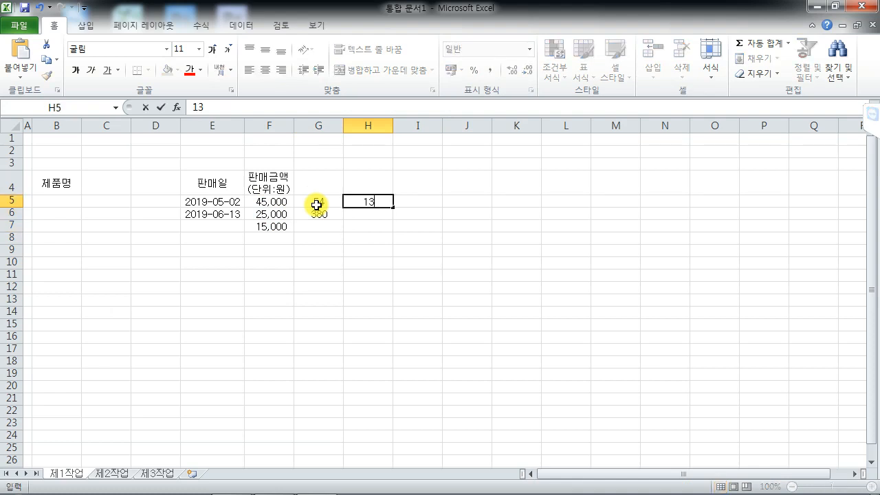
key("Return")
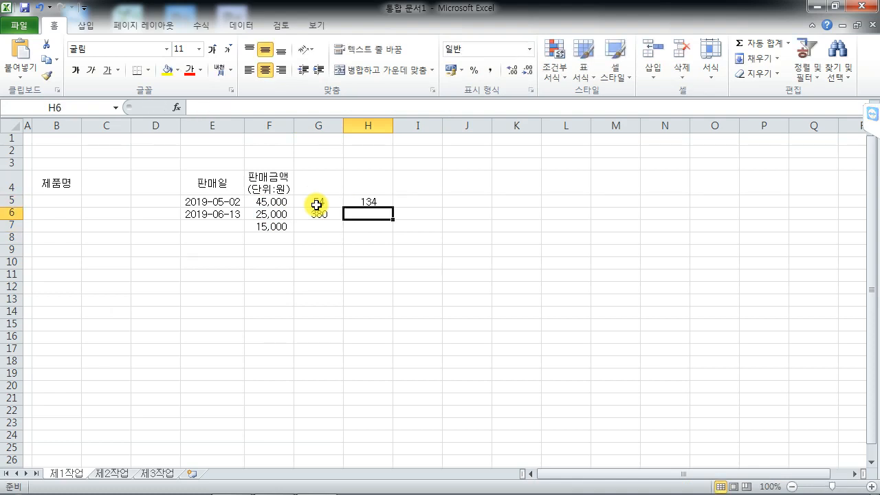
type("121")
key("Return")
type("48")
key("Return")
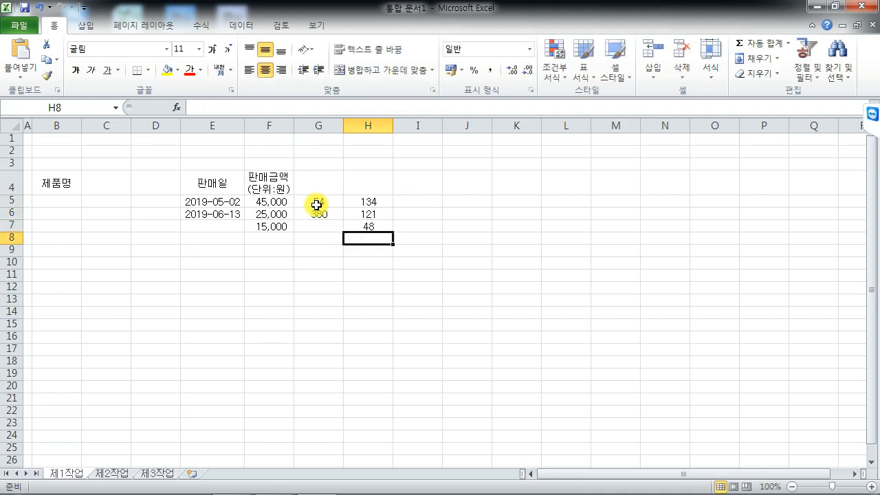
Apply the comma style to all the number cells in the range F5:H15
left_click_drag(277, 200, 355, 322)
left_click(491, 71)
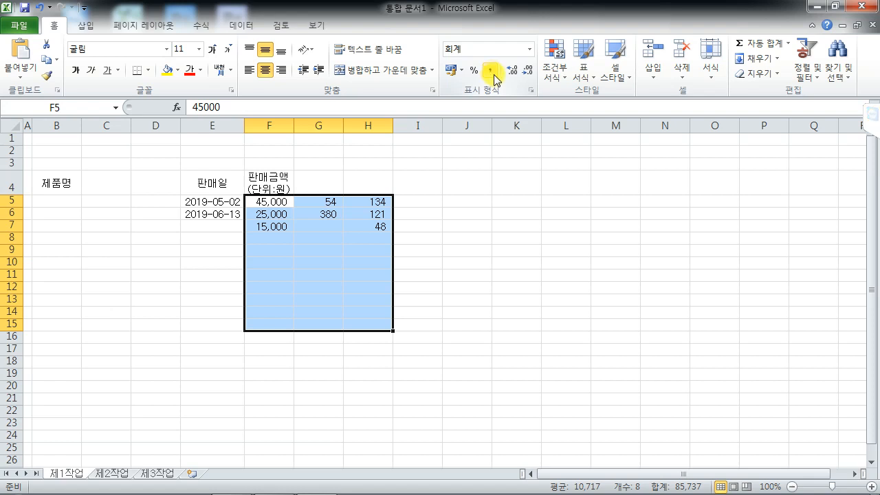
Try merging and centering cells B13:D13, and undo the merge
left_click(59, 299)
left_click(126, 298)
left_click(165, 298)
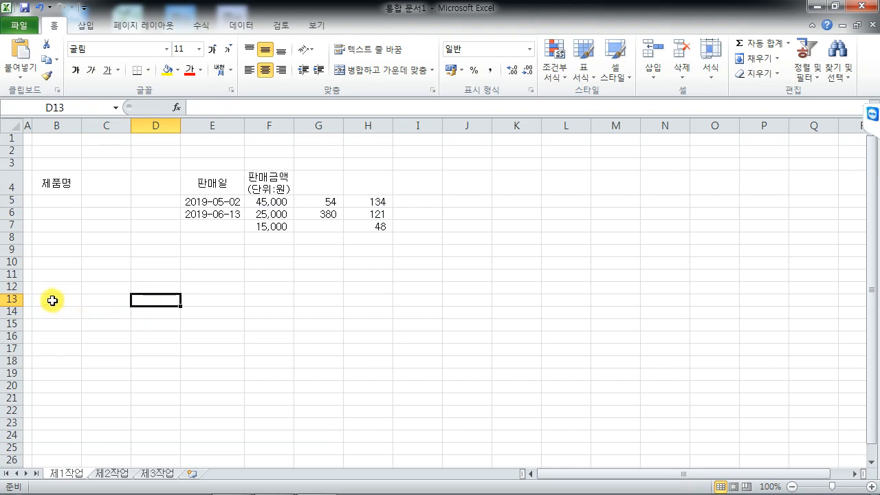
left_click_drag(52, 300, 158, 299)
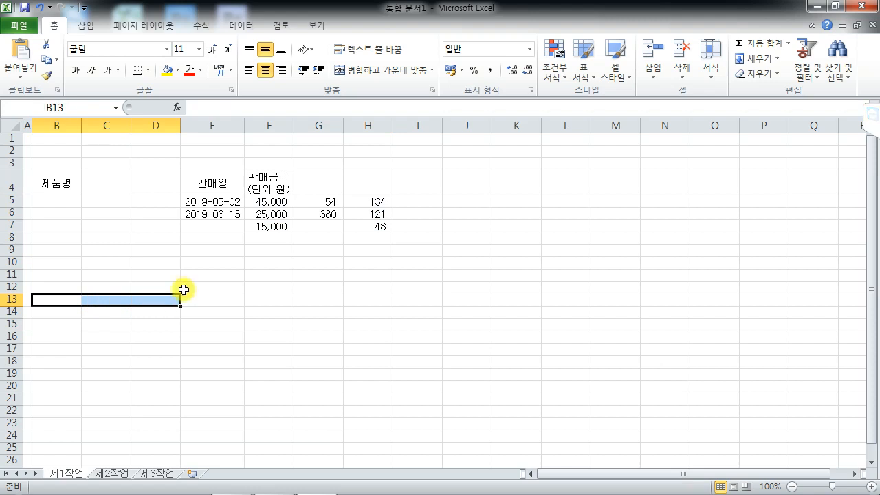
left_click(377, 70)
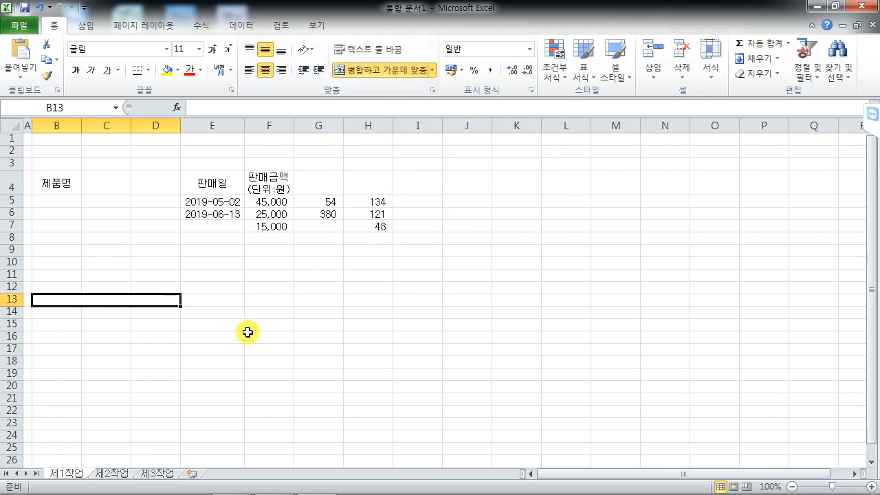
left_click(42, 9)
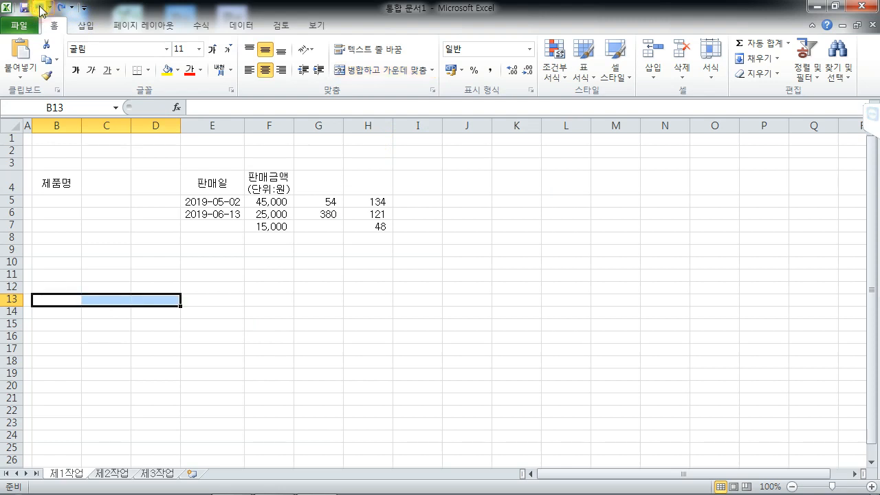
Merge and center cells B13:D13 again and deselect the merged cell
left_click(388, 70)
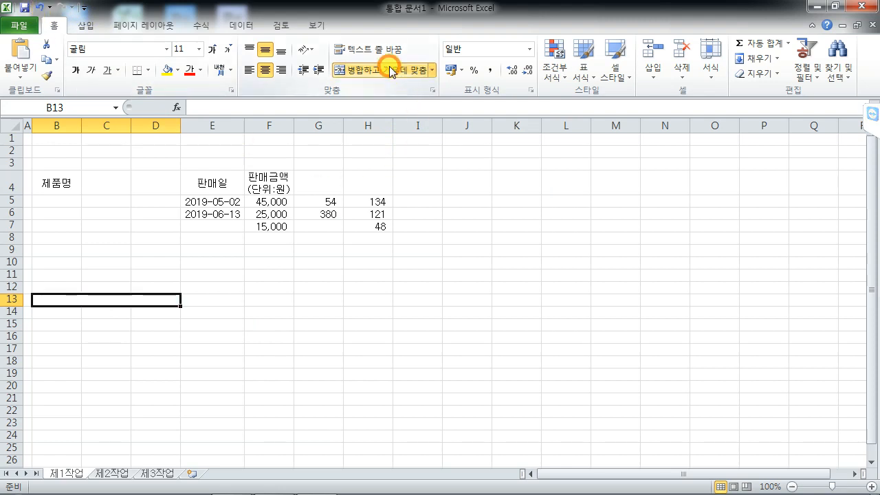
left_click(459, 264)
left_click(400, 336)
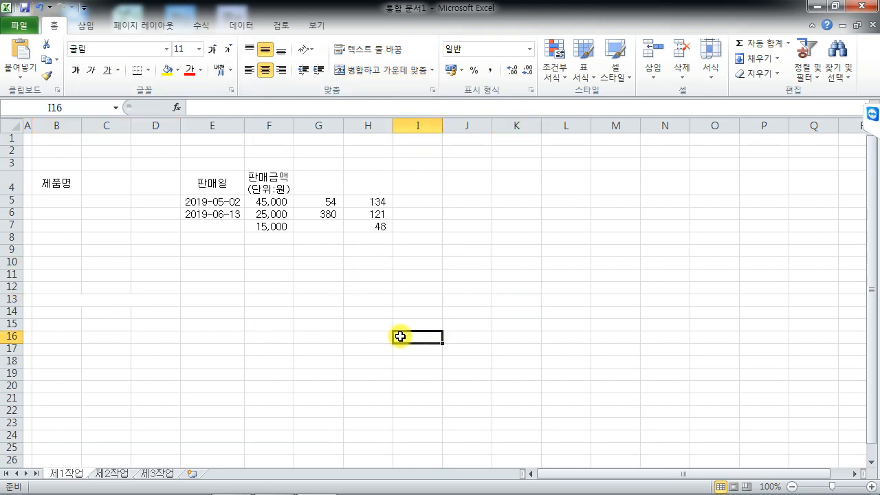
Unmerge the merged cell B13:D13 back into separate cells
left_click(330, 285)
left_click(104, 300)
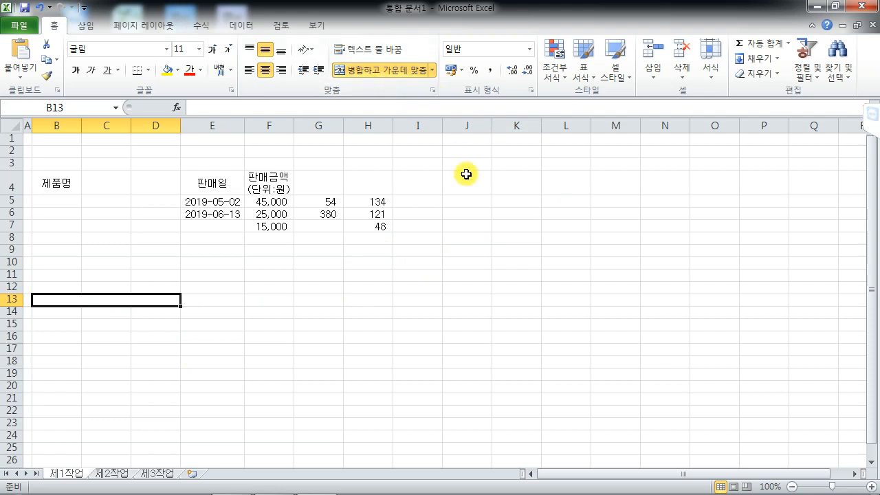
left_click(365, 70)
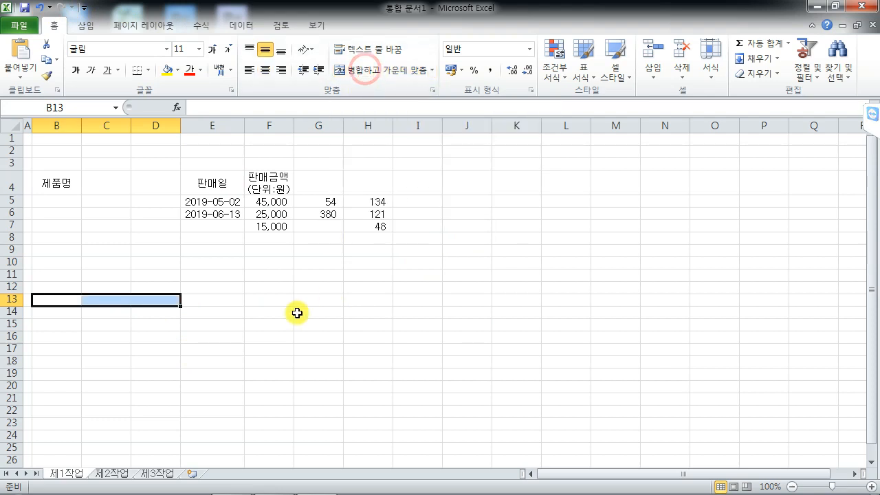
left_click(284, 322)
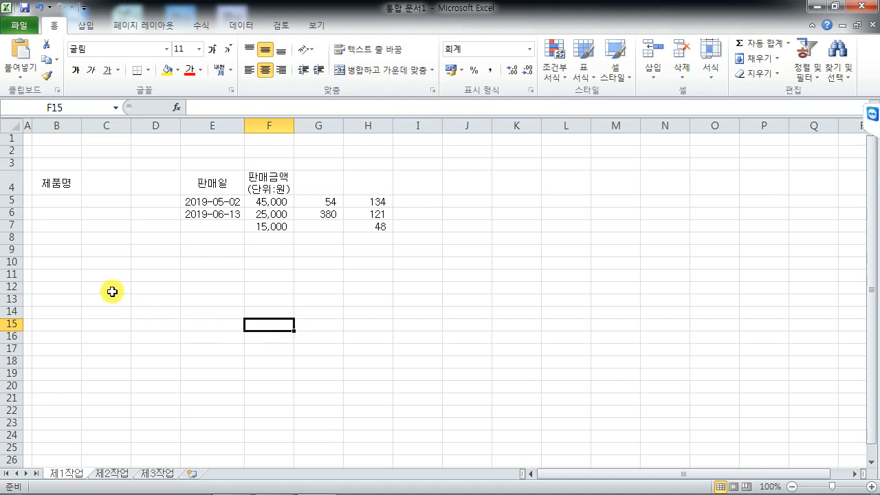
Try merging and centering the block C11:I21, and split it back into separate cells
left_click_drag(97, 274, 422, 399)
left_click(395, 69)
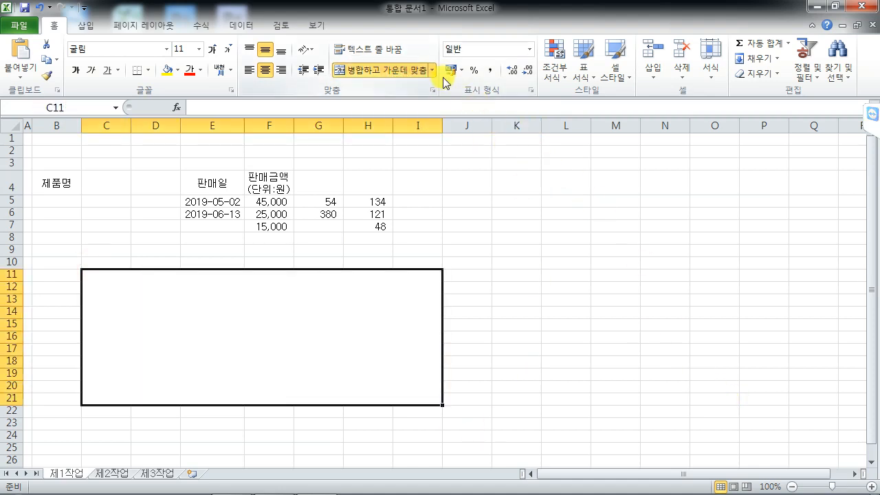
left_click(395, 69)
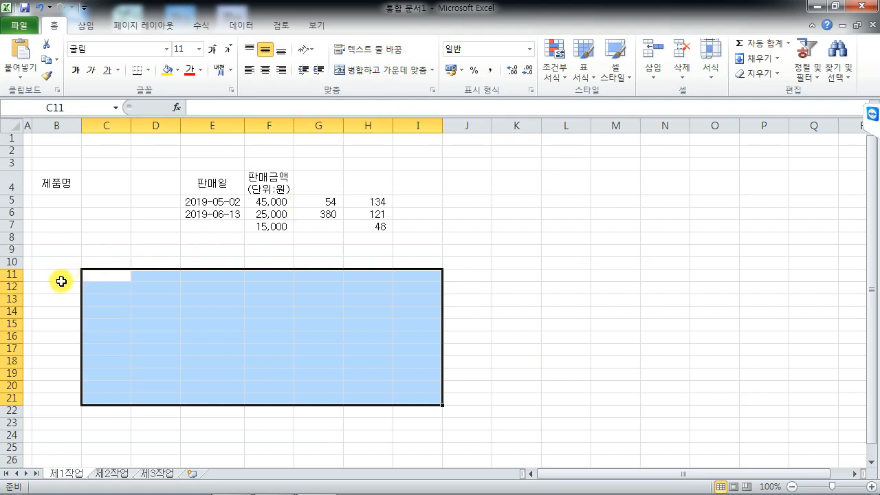
Merge and center cells B13:D13 and enter 레이싱용 드론 판매수량 평균 in the merged cell
left_click_drag(50, 297, 152, 300)
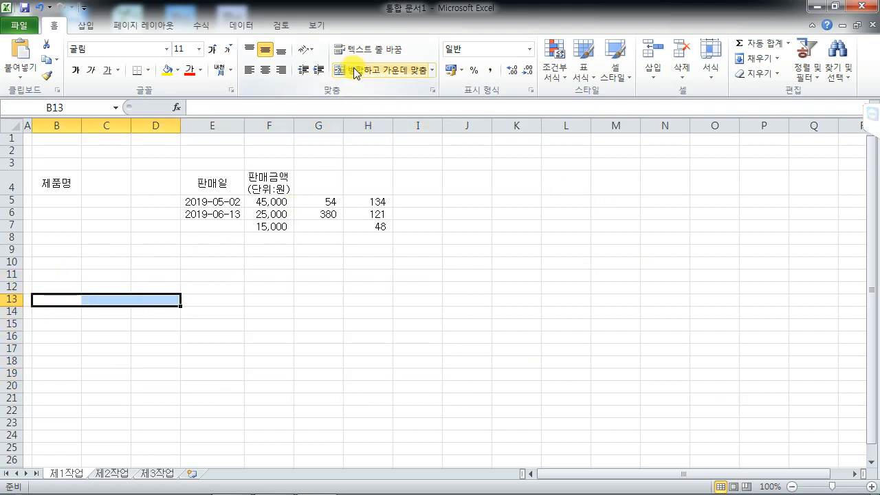
left_click(354, 71)
type("레이싱요")
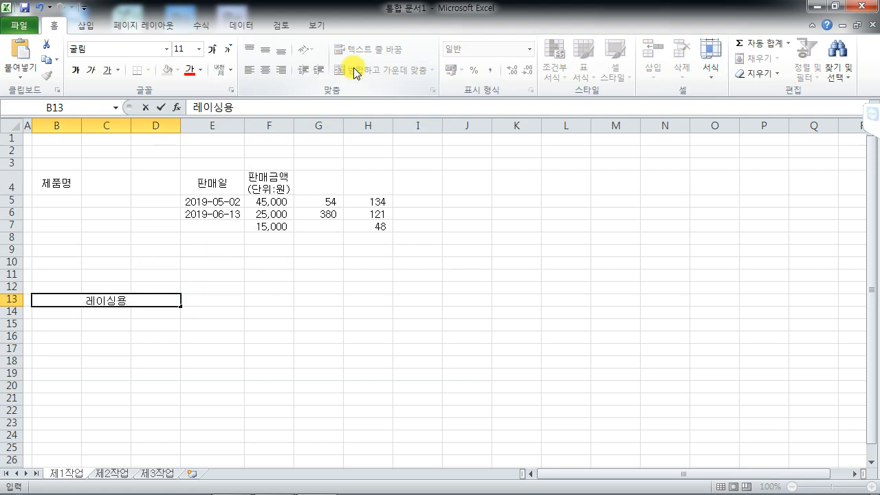
type(" 드론 판매수량")
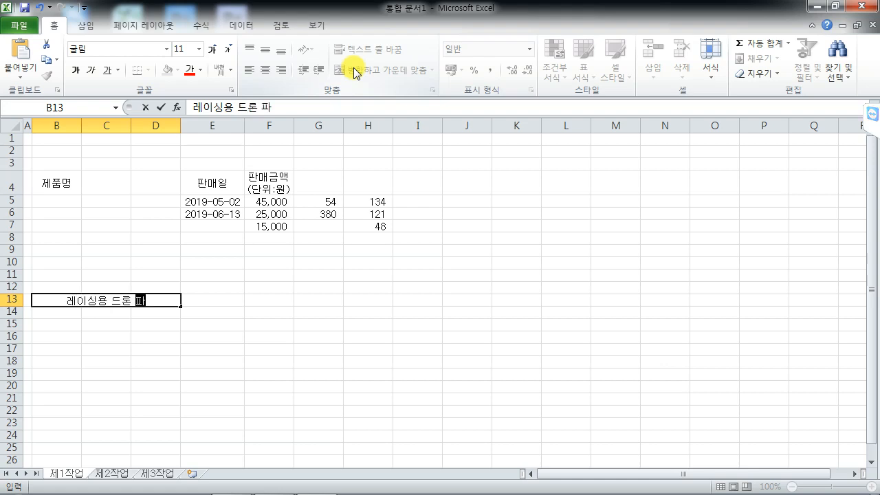
type(" 평균")
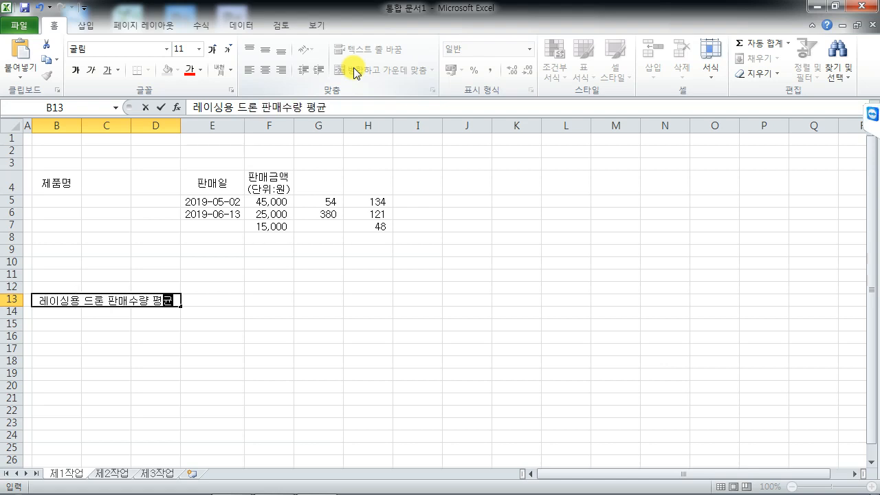
key("Return")
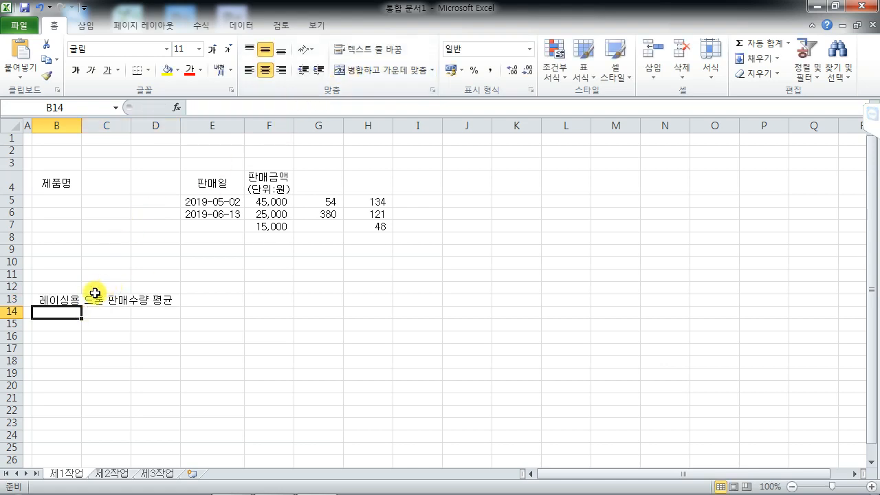
Merge and center cells B14:D14, and merge the two cells F13:F14 into one
left_click_drag(62, 310, 134, 309)
left_click(380, 70)
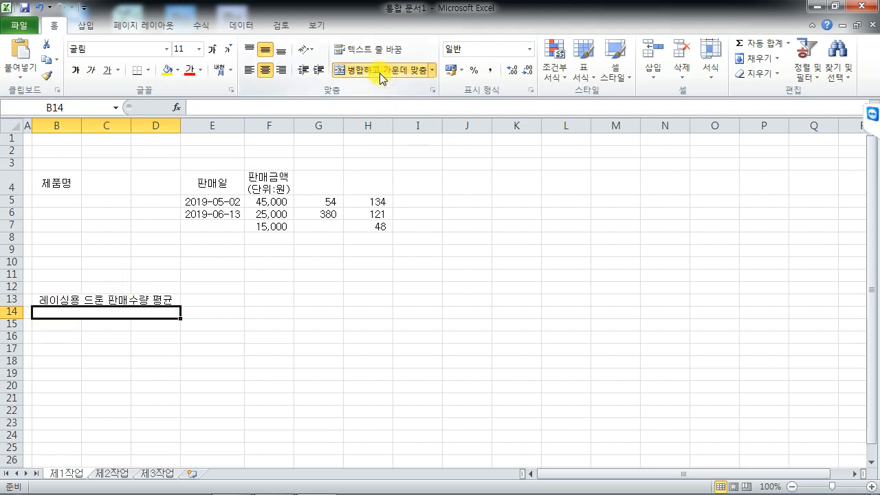
left_click(220, 310)
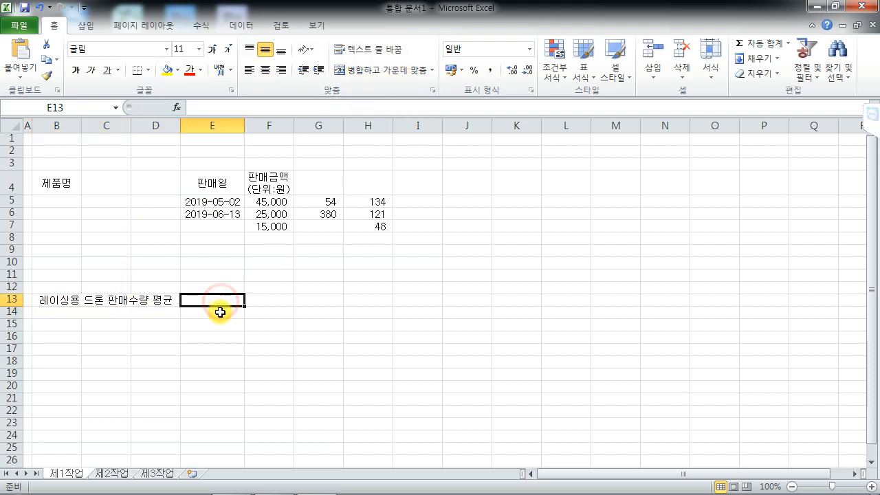
left_click_drag(258, 296, 263, 314)
left_click(385, 70)
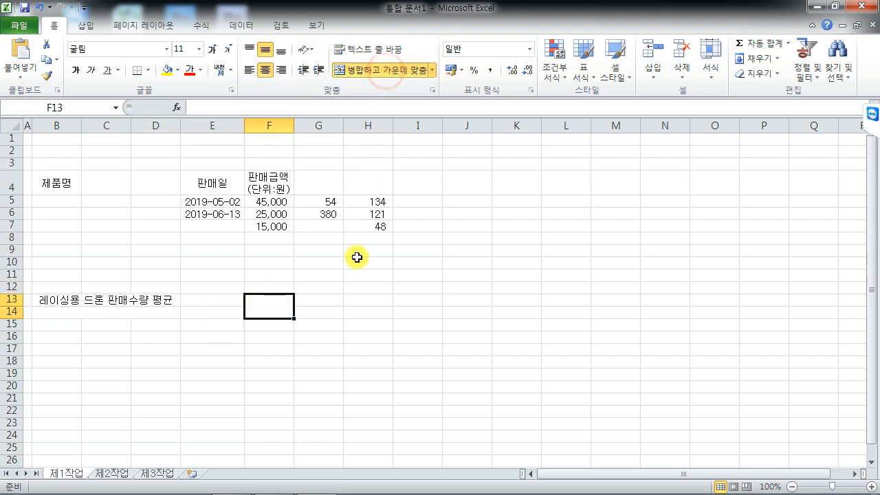
Merge and center cells G13:I13 and enter 최저 판매금액(단위:원) in the merged cell
left_click_drag(316, 300, 406, 301)
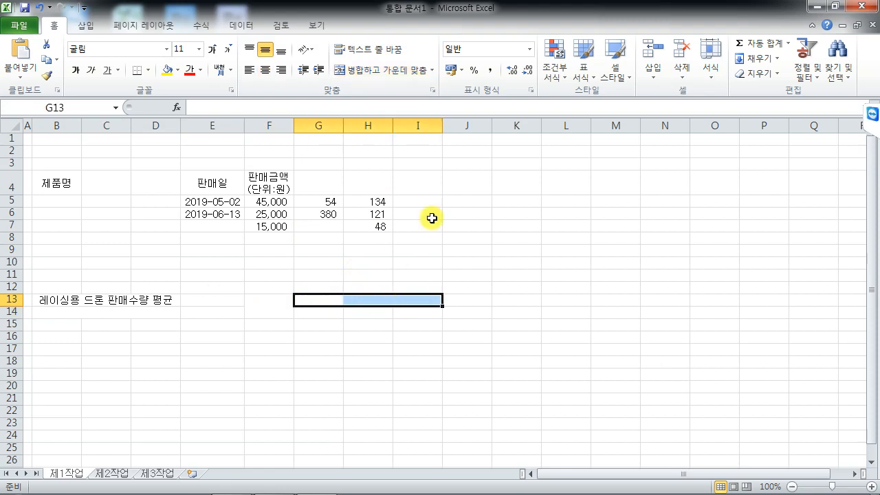
left_click(396, 70)
type("촬디")
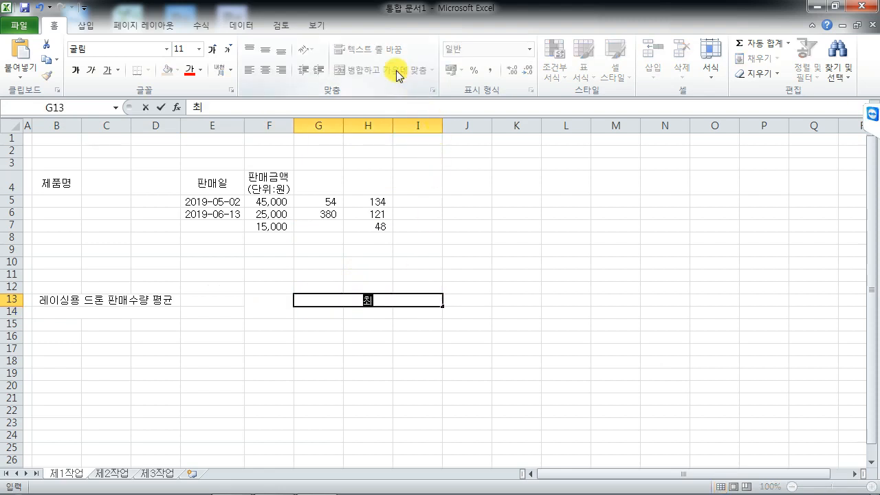
key("BackSpace")
key("BackSpace")
key("BackSpace")
type("초ㅓㅣ;")
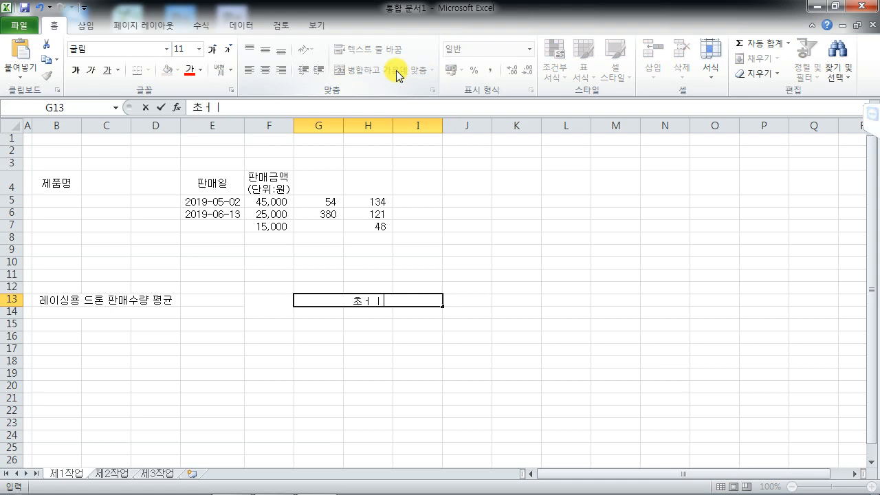
key("BackSpace")
key("BackSpace")
key("BackSpace")
type("최저")
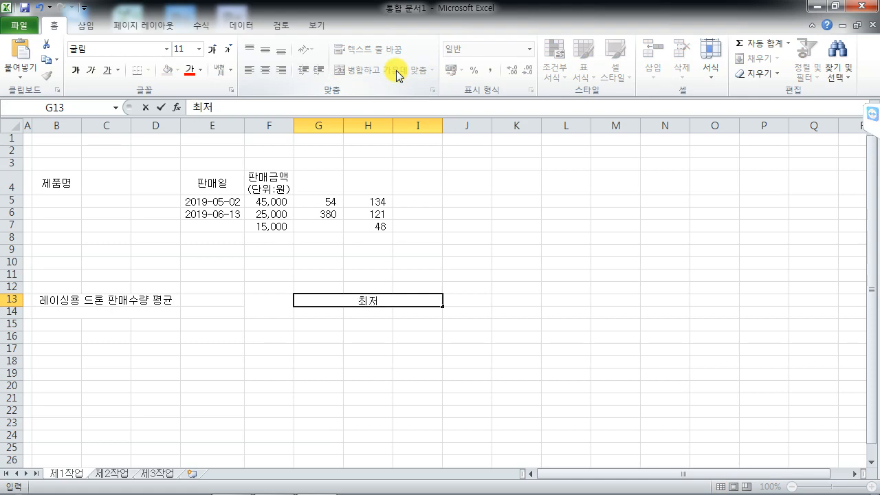
type(" 판매그맹")
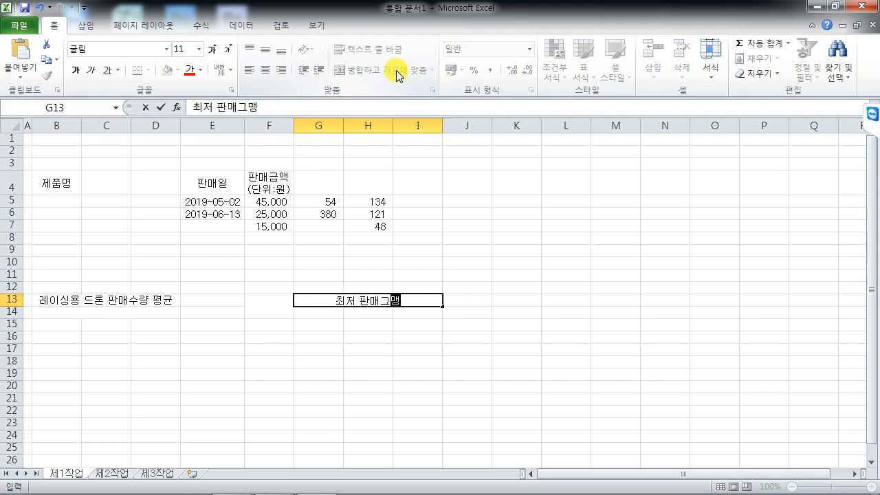
key("BackSpace")
key("BackSpace")
key("BackSpace")
type("금액(단위:원)")
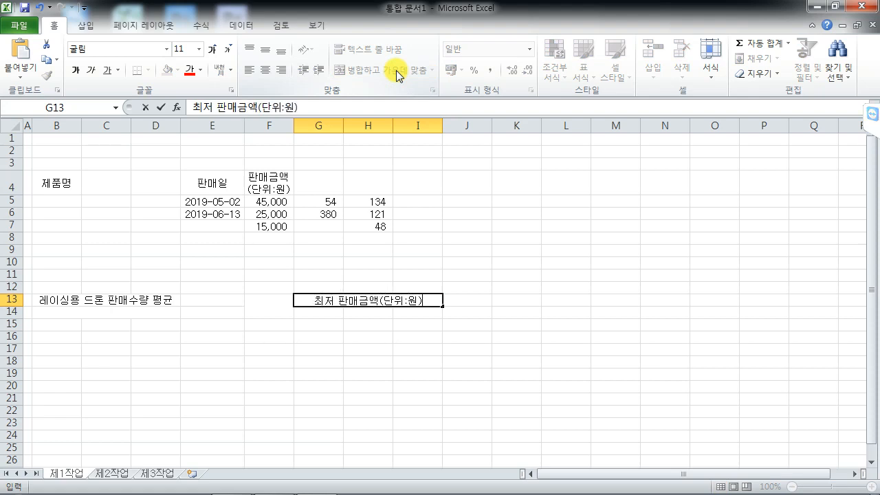
Enter the labels 제품명 in cell G14 and 판매일 in cell I14
left_click(329, 313)
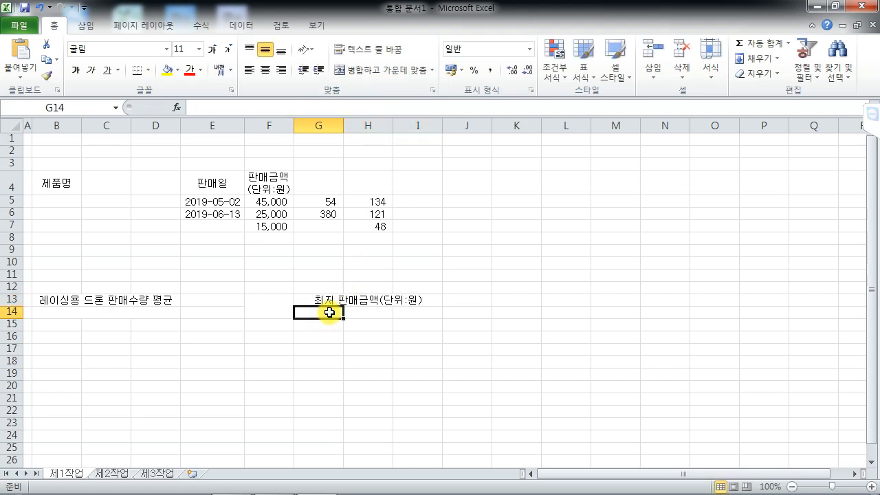
type("제품명")
key("Tab")
key("Tab")
type("파")
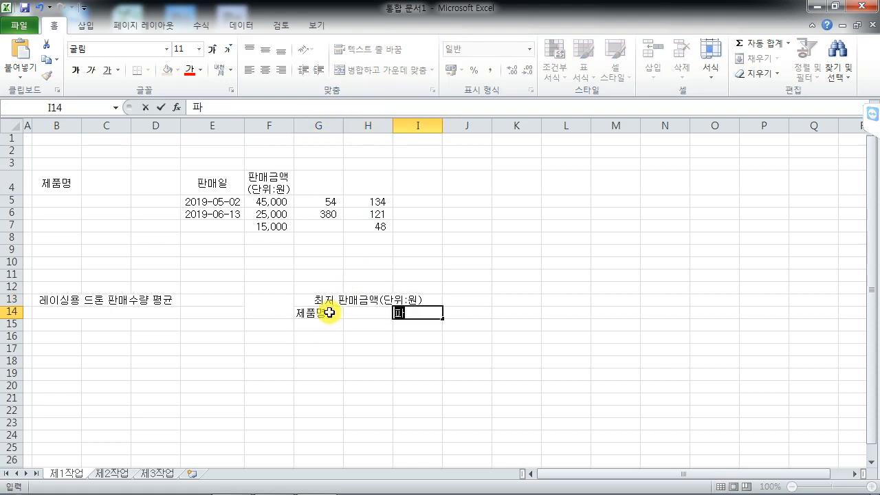
type("매일")
key("Return")
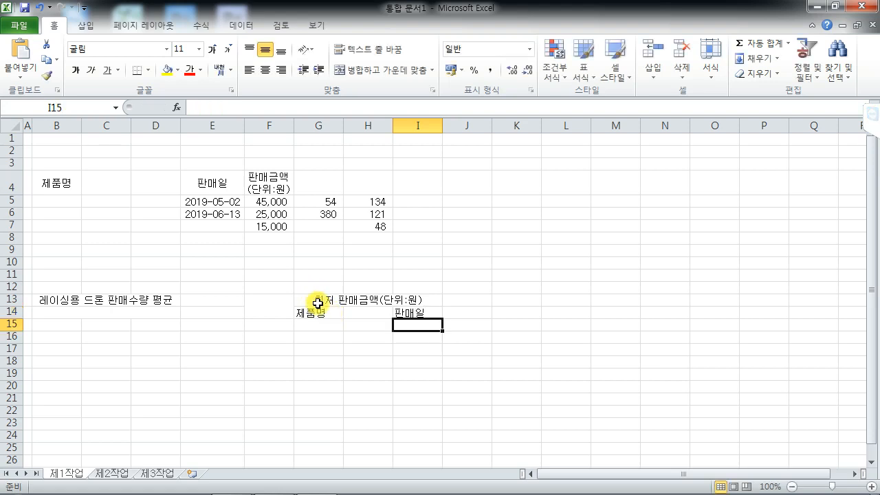
Apply all borders and a thick outside border to the table range B4:I14
left_click_drag(58, 180, 418, 312)
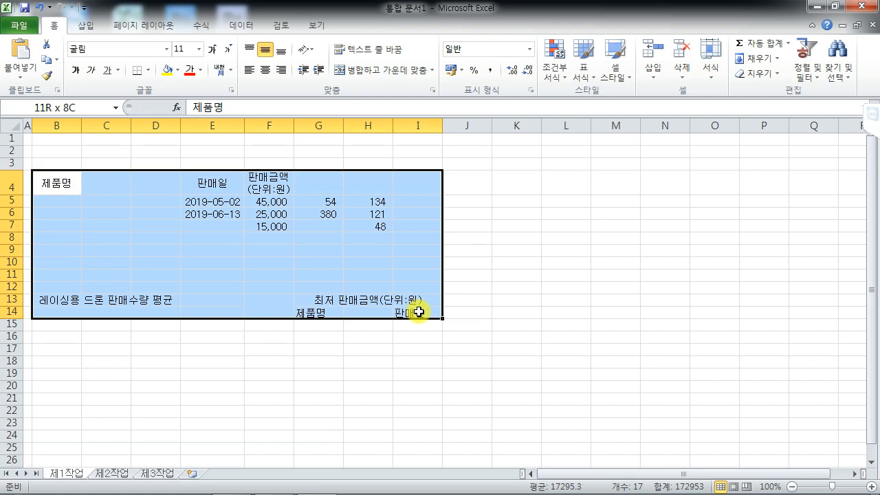
left_click_drag(419, 312, 418, 312)
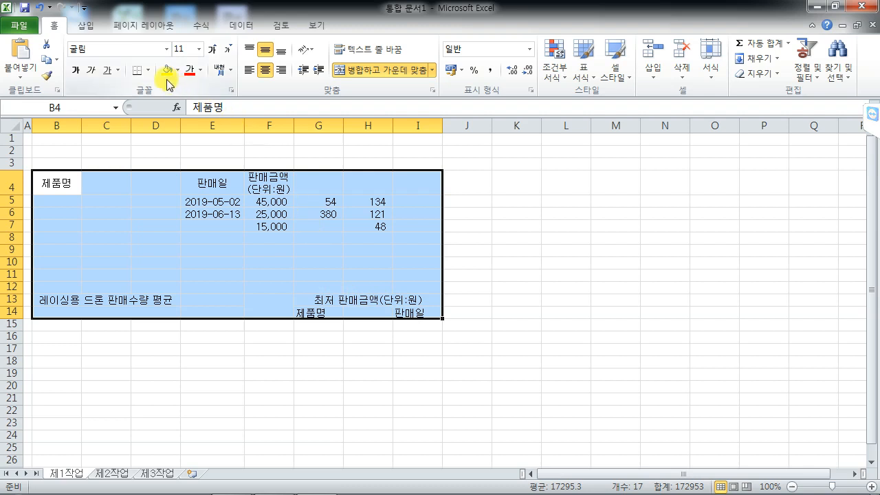
left_click(148, 69)
left_click(167, 182)
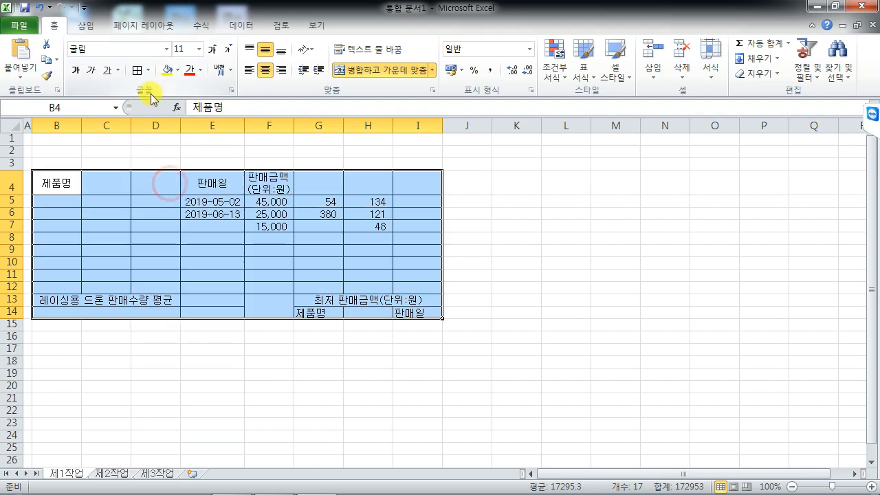
left_click(147, 70)
left_click(179, 220)
Add a thick outside border around the data rows B5:I12
left_click(84, 192)
left_click_drag(69, 201, 409, 290)
left_click(137, 70)
Fill the heading cells B4:I4 and the label cells G14 and I14 with the standard orange color
left_click_drag(69, 180, 428, 190)
left_click(416, 315, "ctrl")
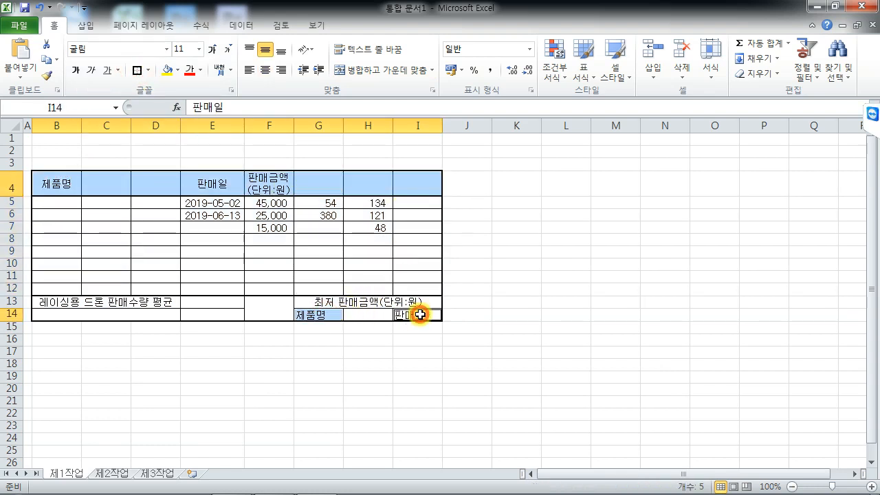
left_click(177, 70)
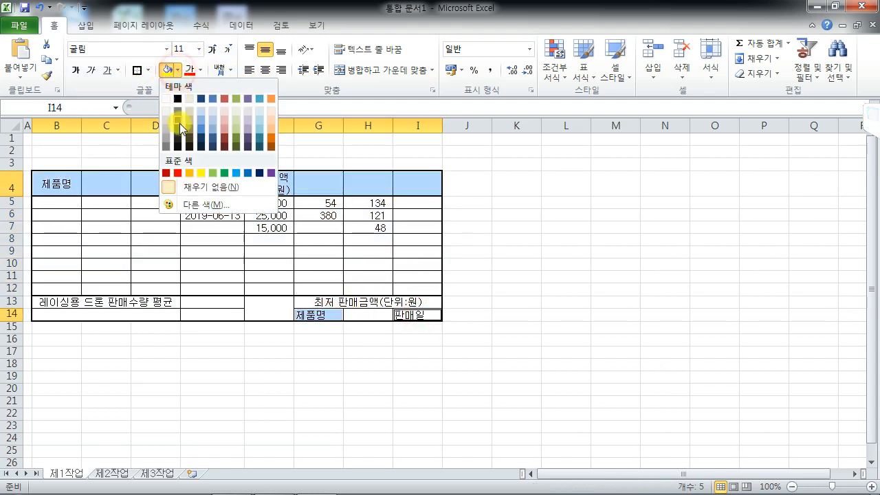
left_click(189, 172)
Add both diagonal borders to the merged cell F13 to cross it out, and deselect it
left_click(268, 315)
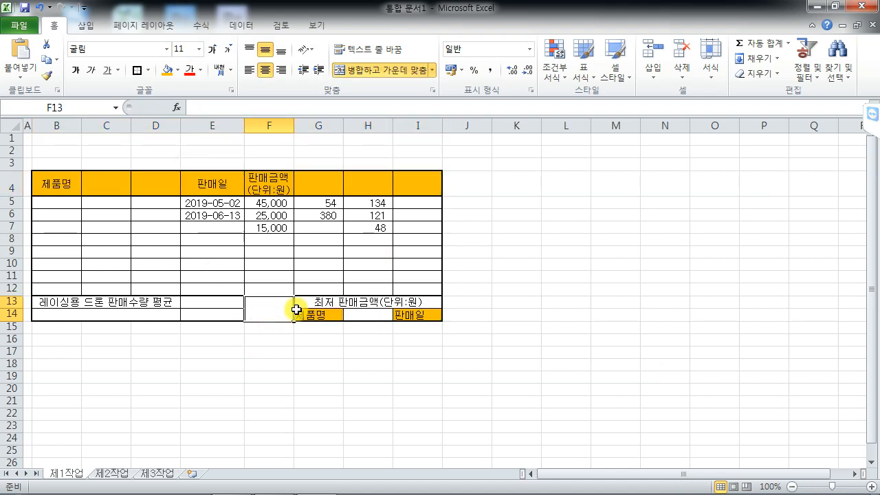
key("ctrl+1")
left_click(645, 208)
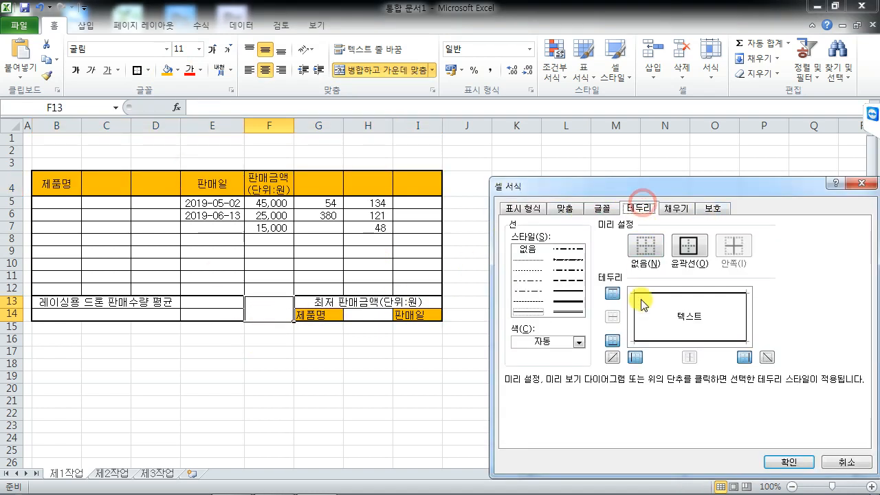
left_click(612, 357)
left_click(766, 356)
left_click(788, 462)
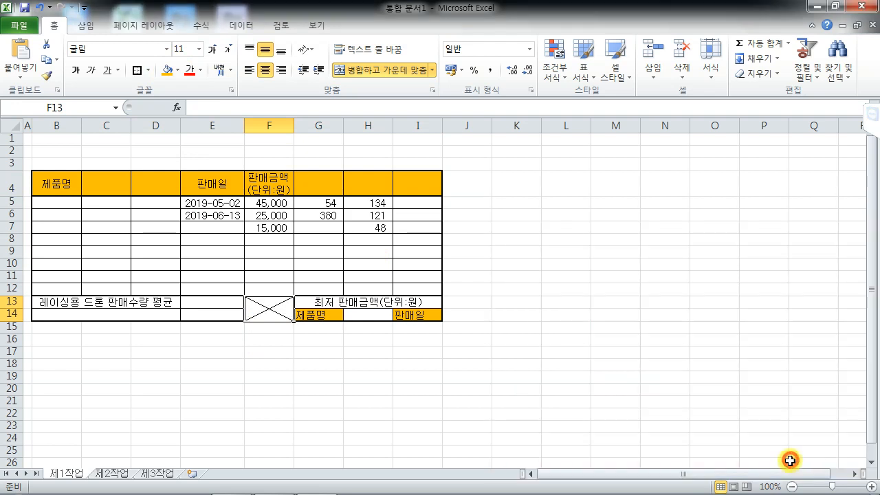
left_click(272, 249)
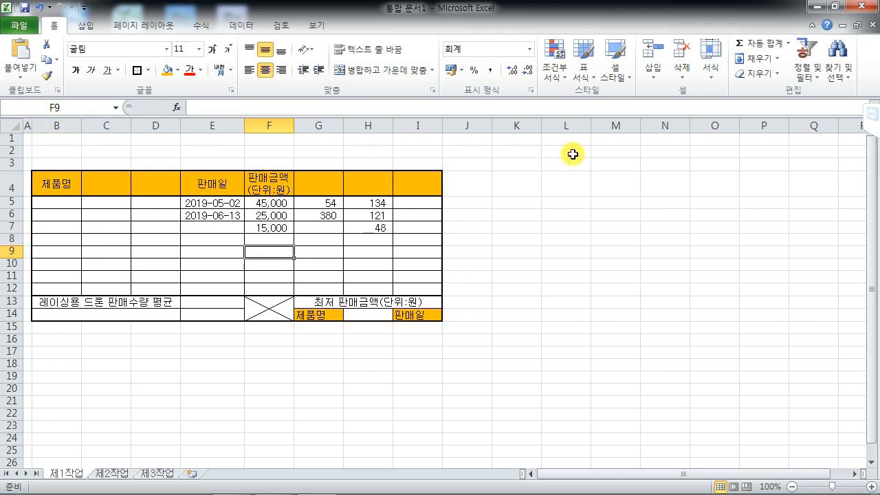
Close Excel without saving the changes to the workbook
left_click(864, 6)
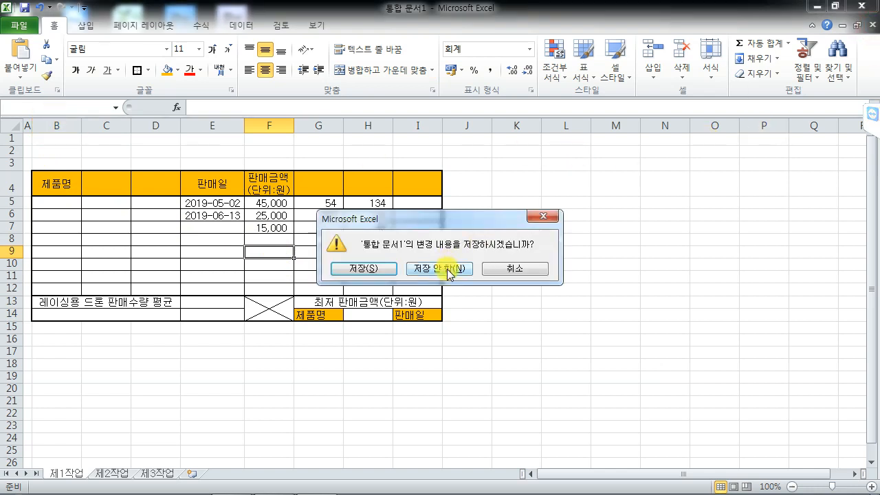
left_click(514, 268)
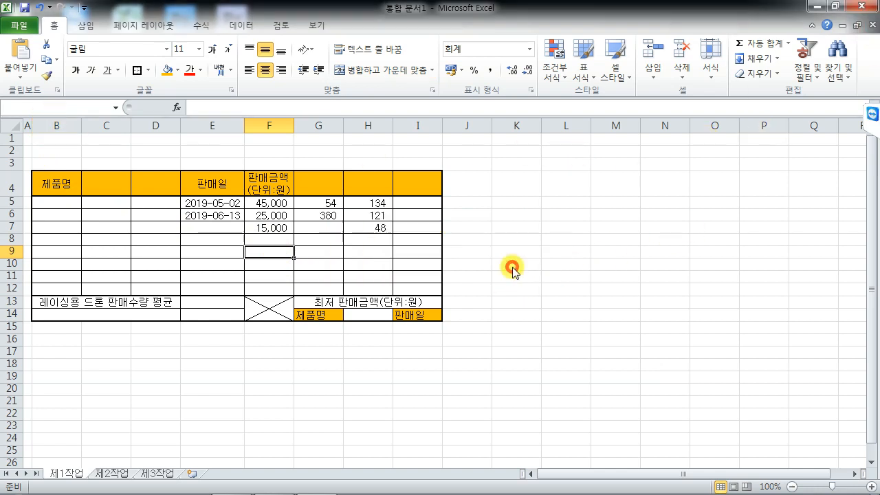
left_click(664, 202)
left_click(867, 6)
left_click(430, 274)
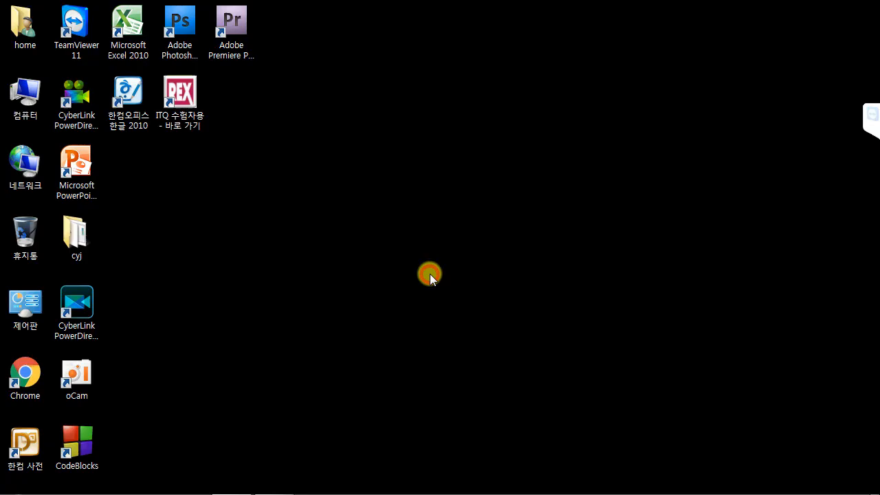
Start Microsoft Excel 2010 from the desktop and group Sheet1, Sheet2 and Sheet3 of the blank workbook
double_click(135, 25)
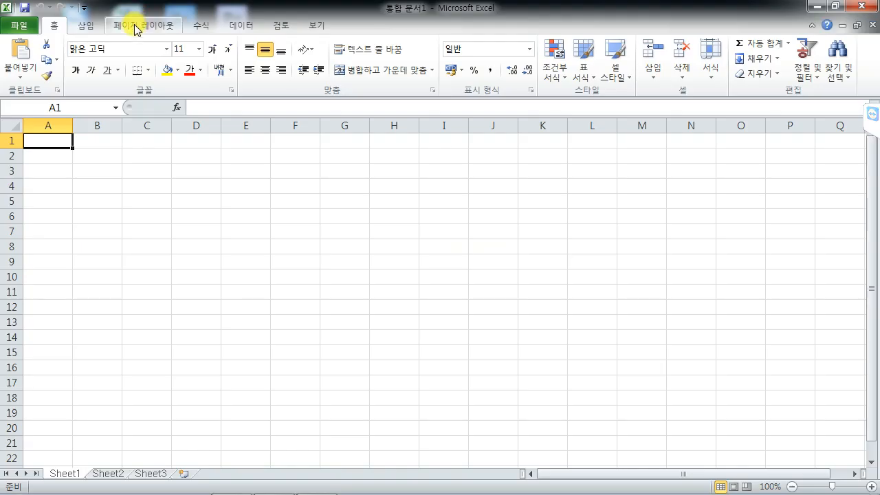
left_click(114, 474, "ctrl")
left_click(153, 474, "ctrl")
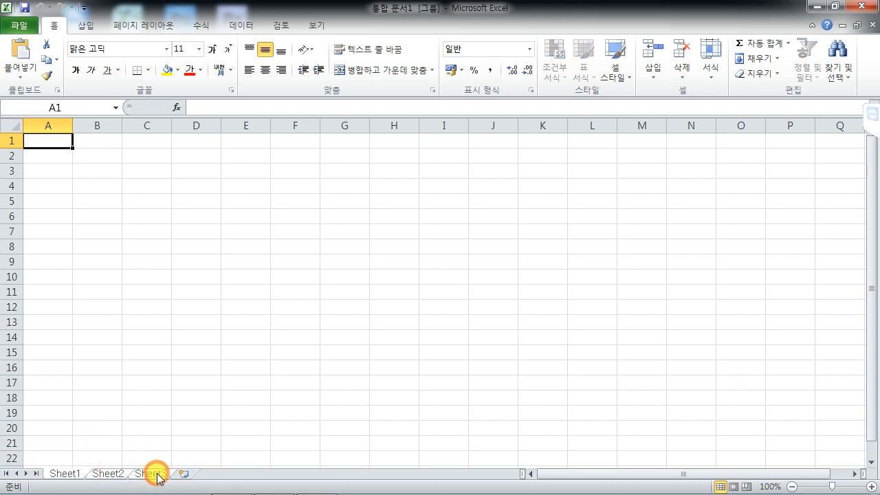
Set the width of column A to 1 in the grouped sheets
right_click(48, 124)
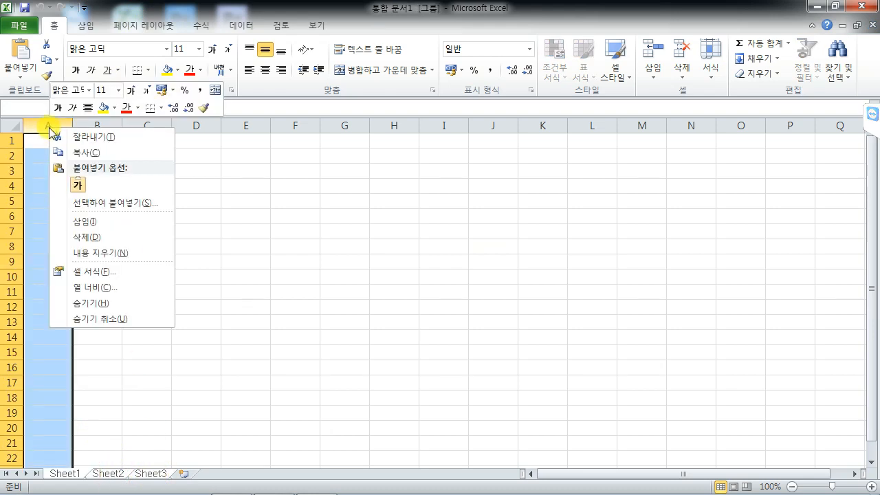
left_click(106, 286)
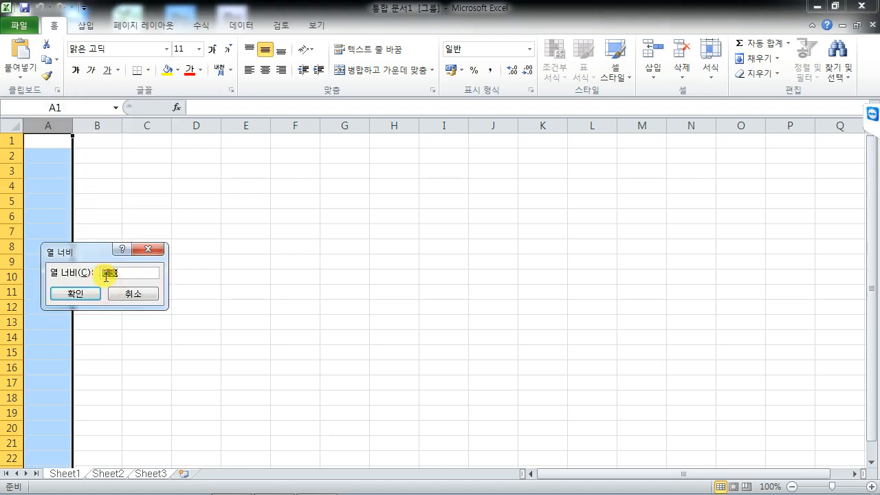
key("BackSpace")
type("1")
key("Return")
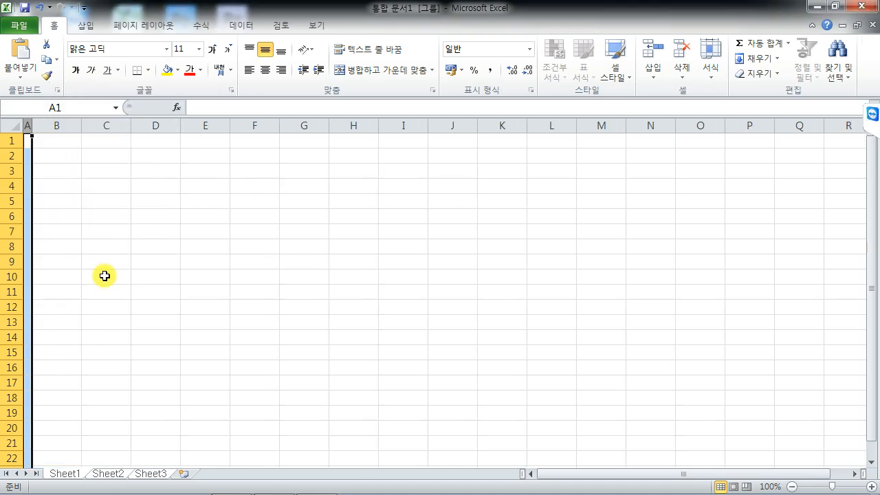
Set the font of all cells in the grouped sheets to 굴림 and centre them horizontally
left_click(16, 124)
left_click(118, 50)
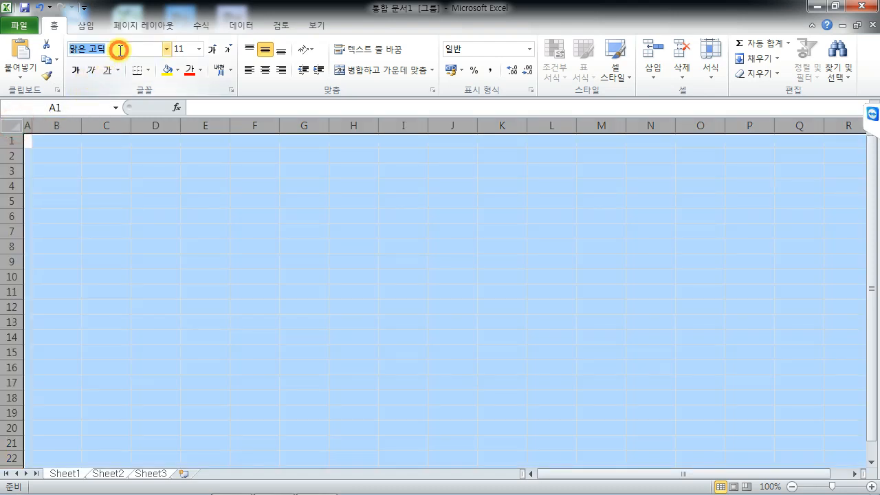
type("rn")
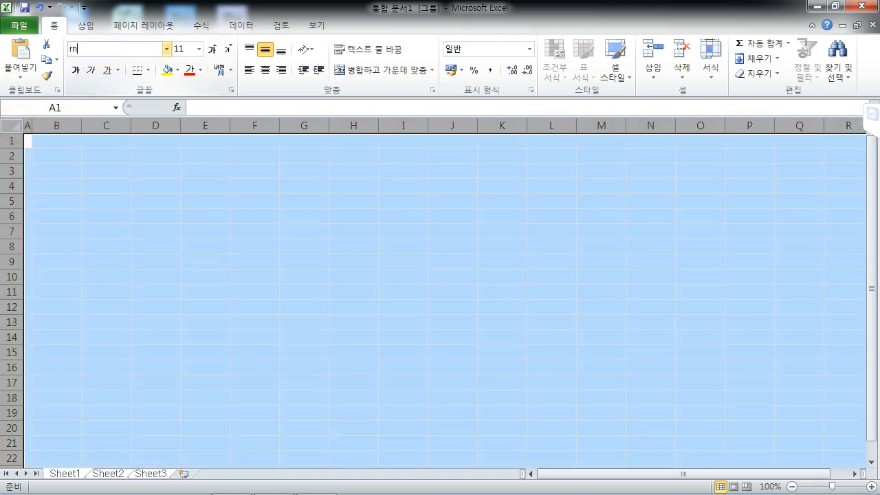
type("ffla")
key("Return")
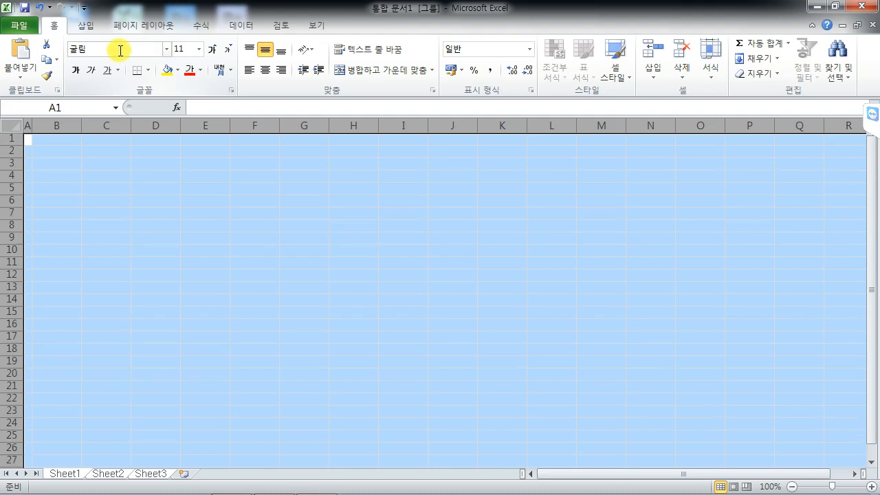
left_click(268, 55)
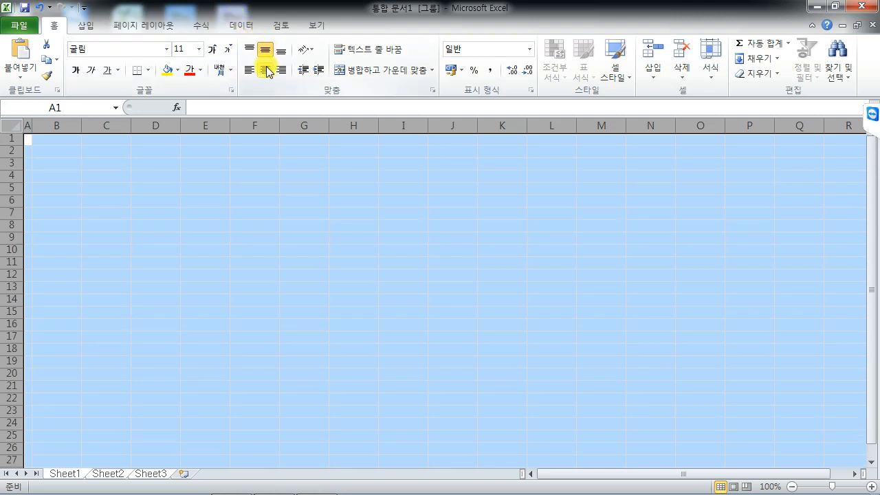
left_click(268, 70)
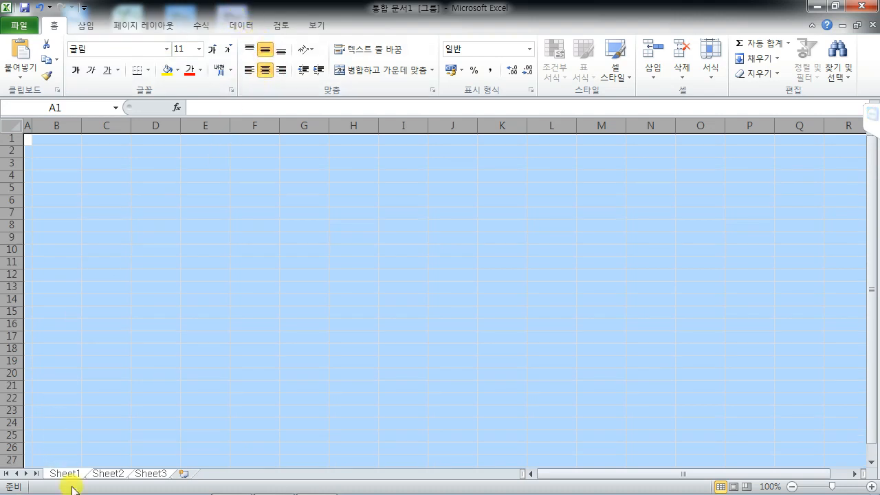
Rename Sheet3, Sheet2 and Sheet1 as 제3작업, 제2작업 and 제1작업
double_click(151, 474)
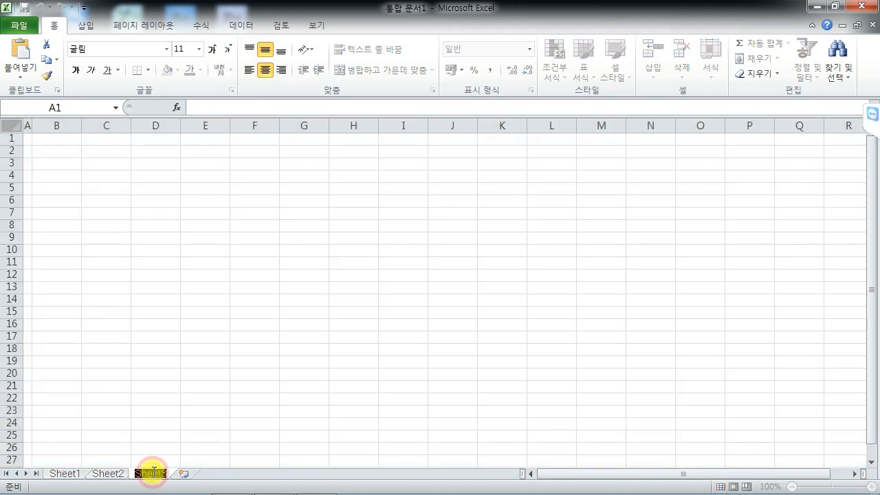
type("제3작업")
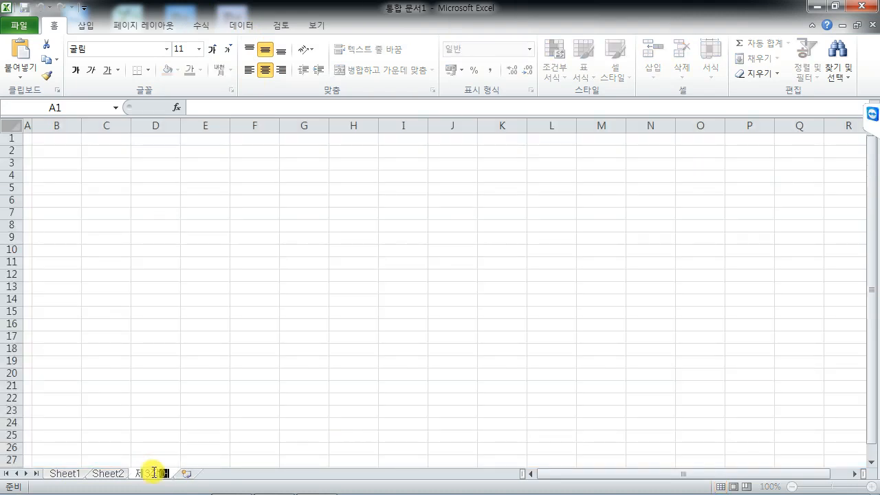
key("Return")
double_click(110, 474)
type("제2작업")
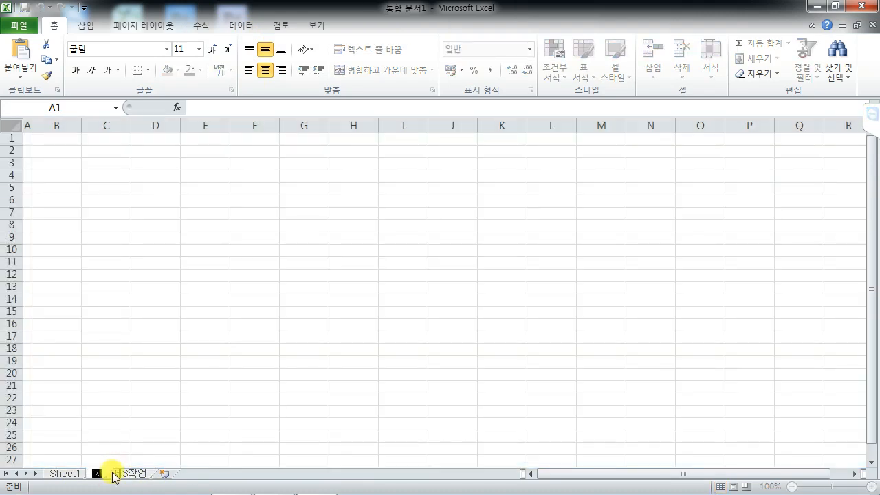
key("Return")
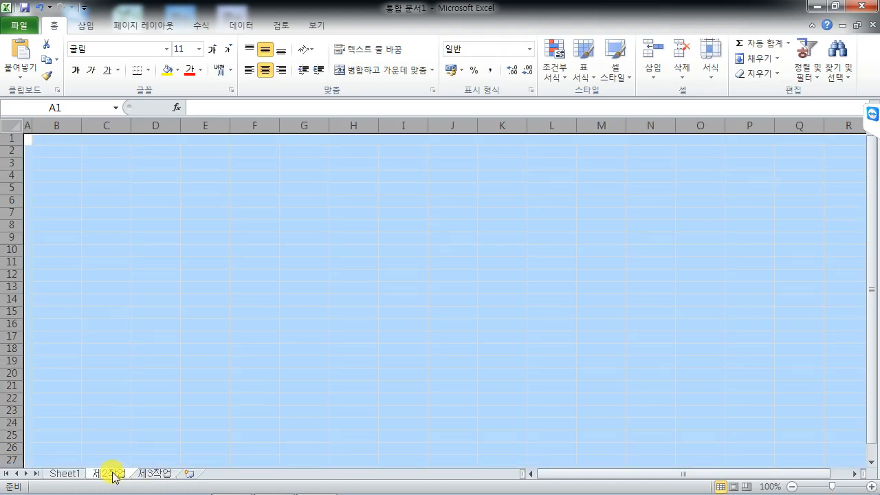
double_click(59, 473)
type("제1")
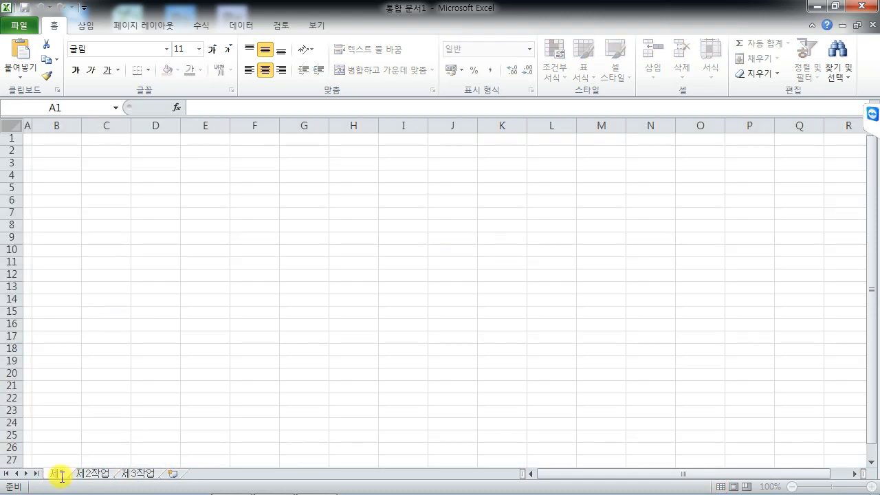
type("작업")
key("Return")
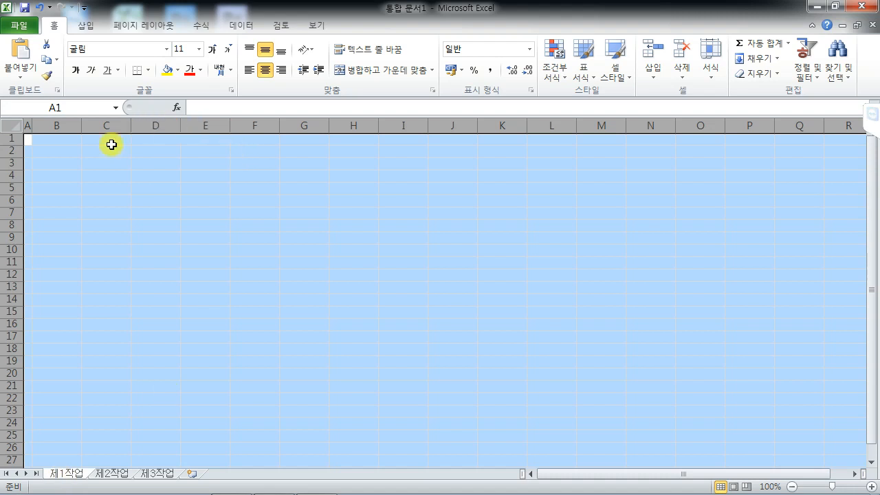
Enter the header 제품명 in cell B4 of the 제1작업 sheet
left_click(65, 177)
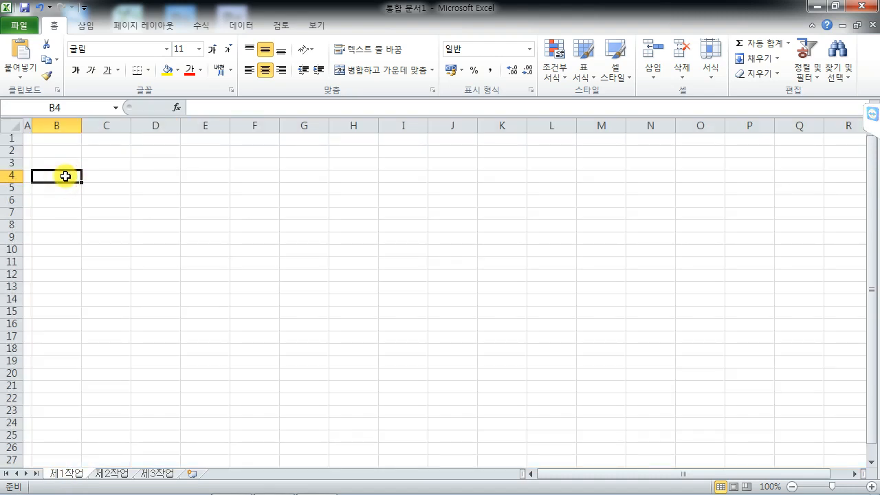
type("젶ㅁ")
key("BackSpace")
key("BackSpace")
type("젶")
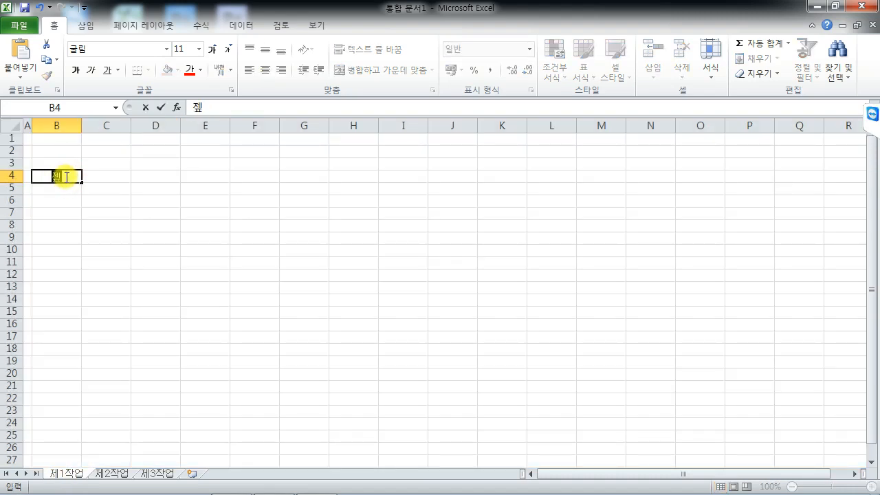
type("품며")
key("Return")
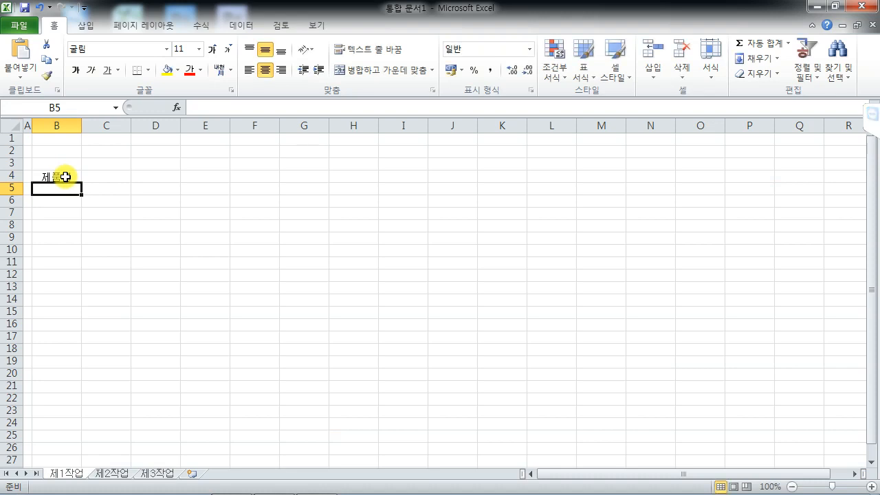
Enter the header 판매금액 (단위:원) in cell F4, with a line break before the unit
left_click(254, 176)
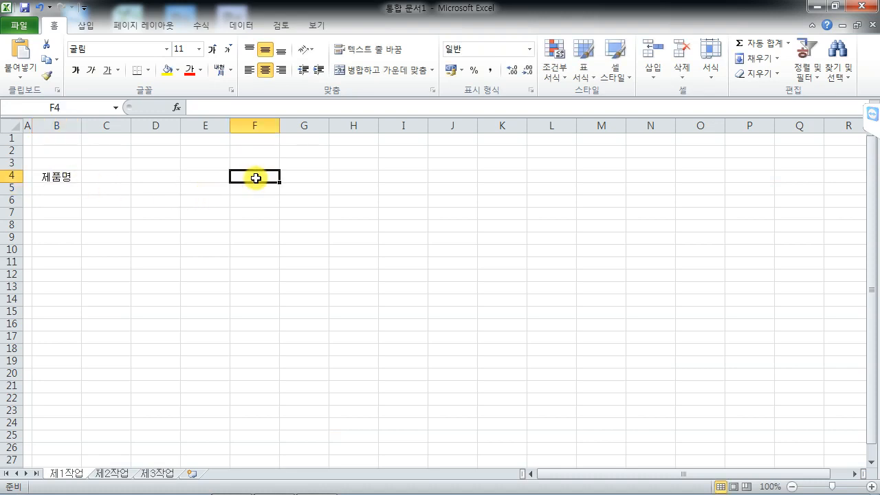
type("판매금")
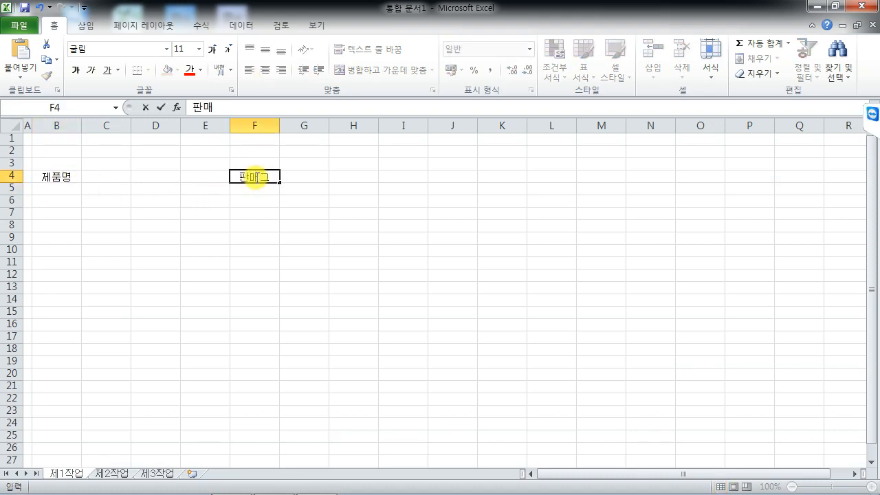
type("액")
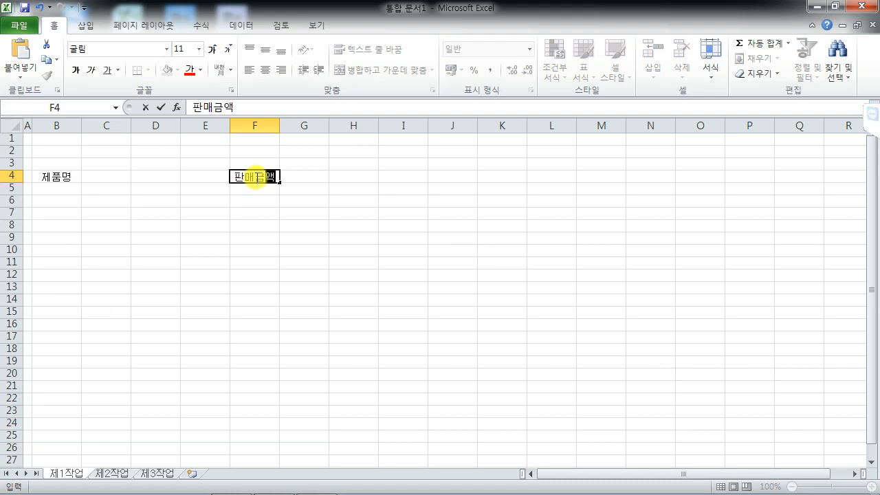
key("alt+Return")
type("(")
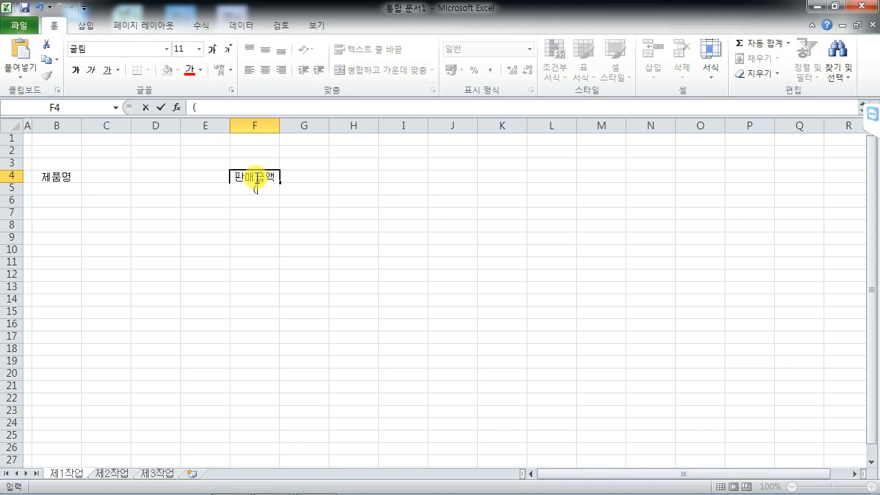
type("단위:원)")
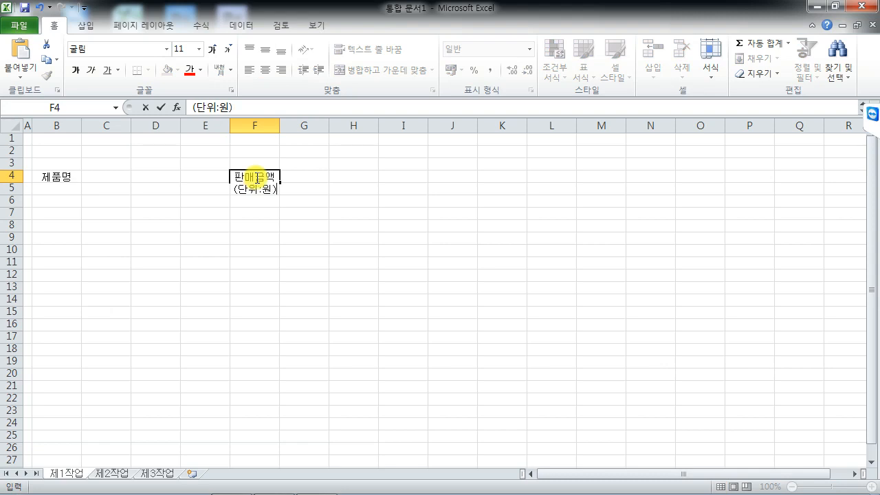
key("Return")
left_click(256, 177)
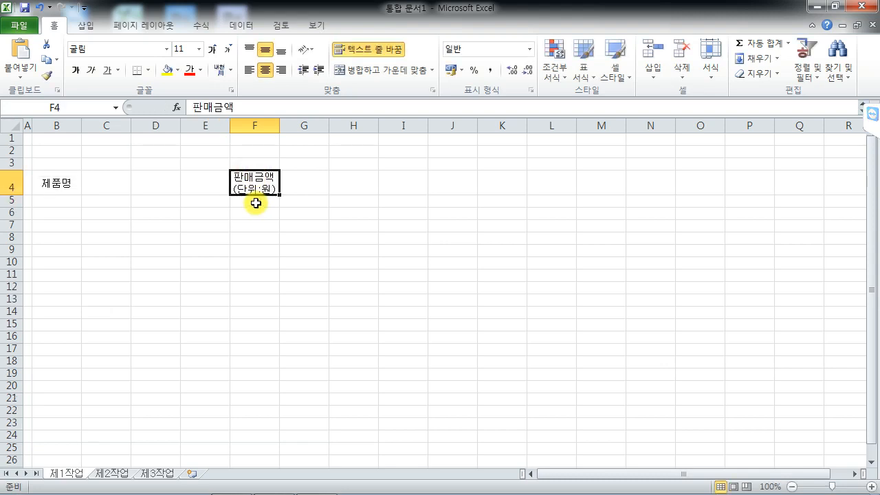
Enter 45000 in cell F5 and apply the comma style to F5:F10
left_click(256, 203)
type("45000")
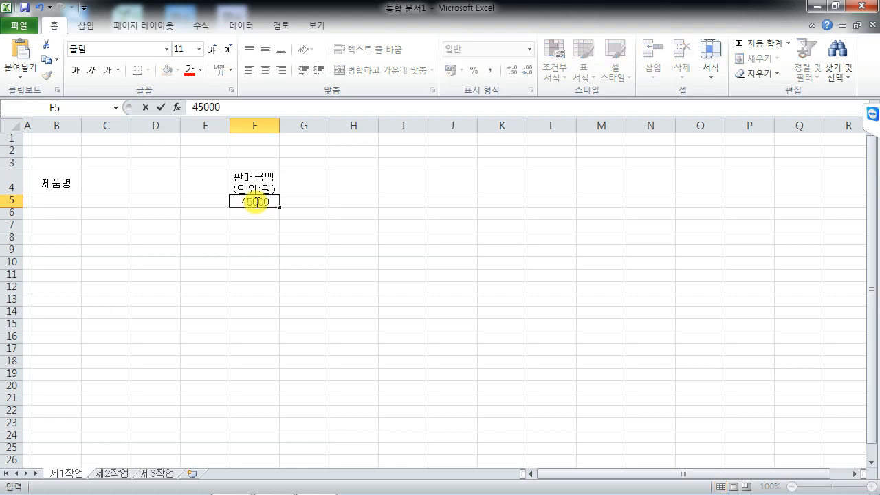
key("Return")
left_click_drag(255, 202, 259, 266)
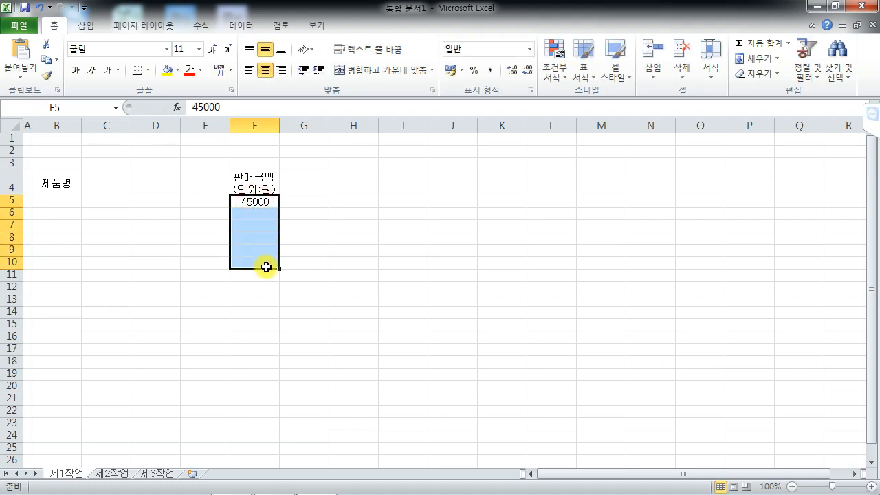
left_click(491, 71)
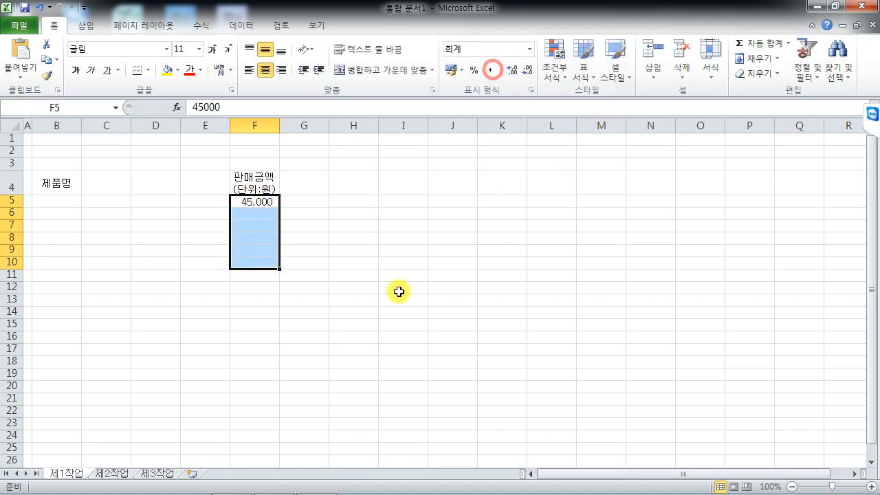
Enter the date 5-2 in cell E5 and apply the short date format (간단한 날짜) to E5:E12
left_click(198, 201)
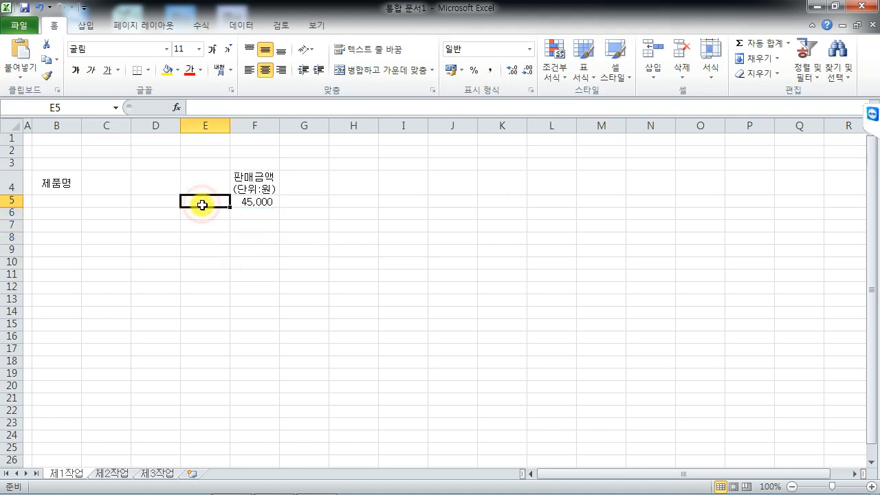
type("5-2")
key("Return")
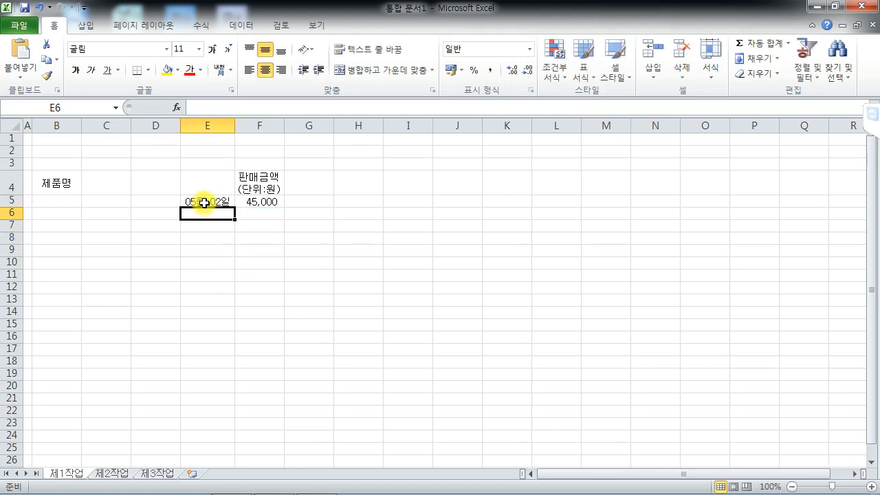
left_click_drag(204, 202, 209, 285)
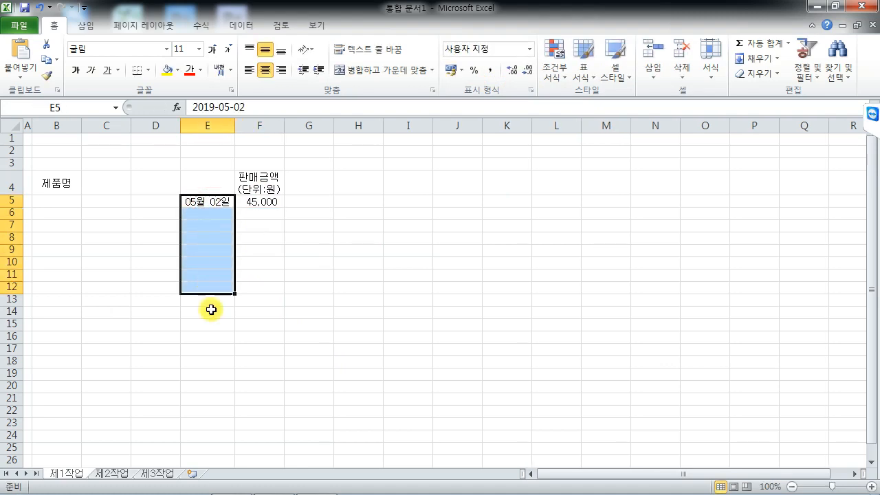
left_click(531, 50)
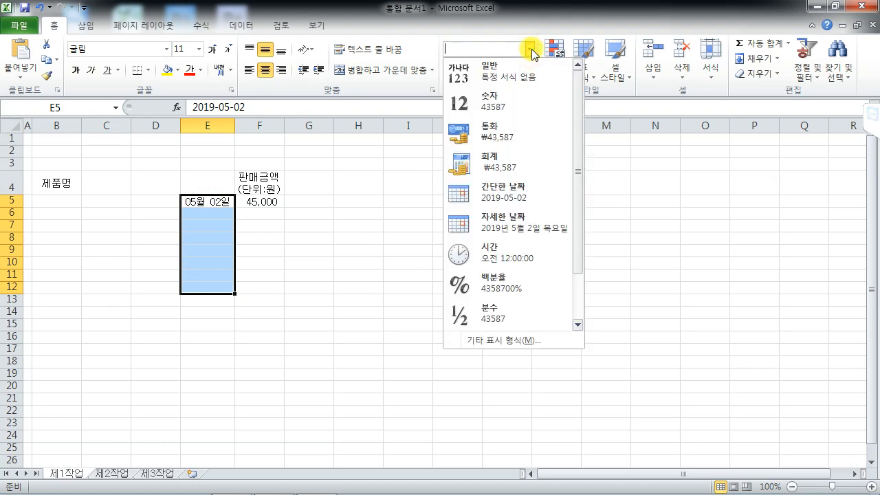
left_click(503, 200)
Merge and centre cells B13:D13, and deselect them
left_click_drag(47, 300, 139, 305)
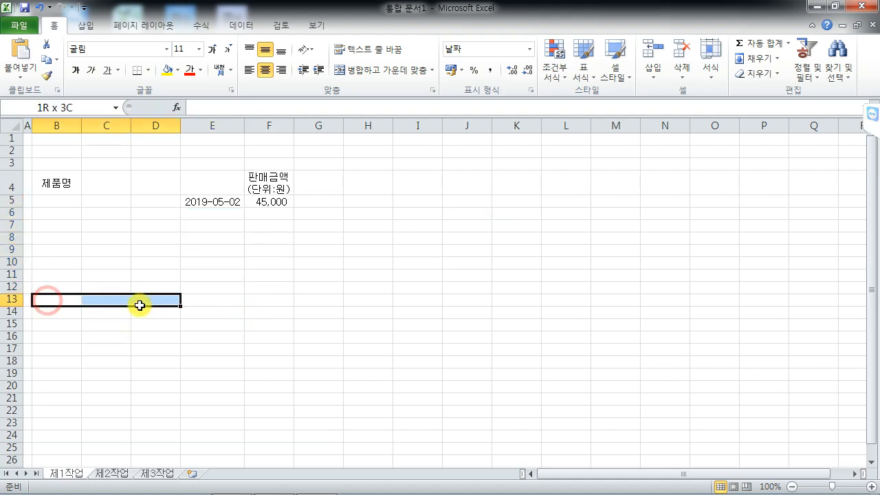
left_click(376, 73)
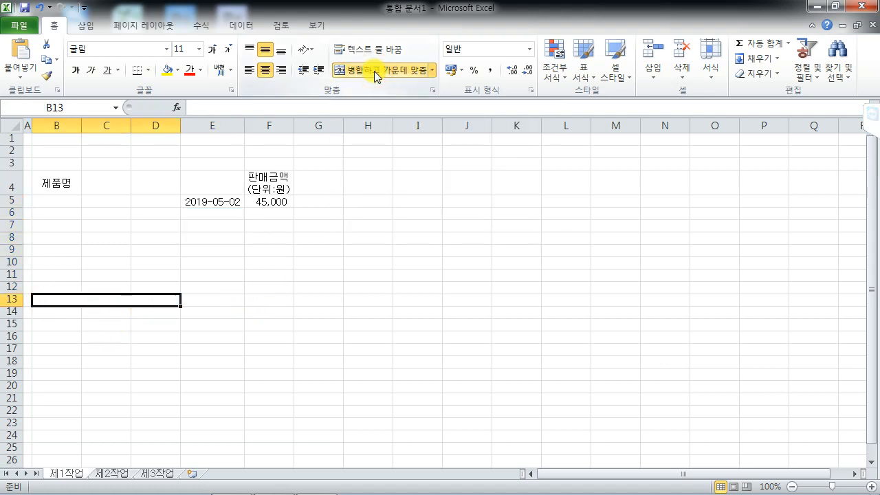
left_click(262, 305)
left_click(246, 249)
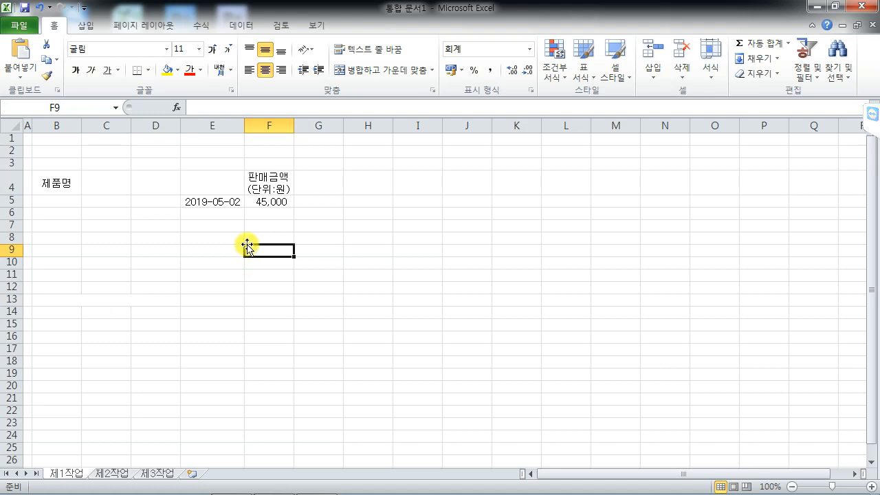
left_click(214, 227)
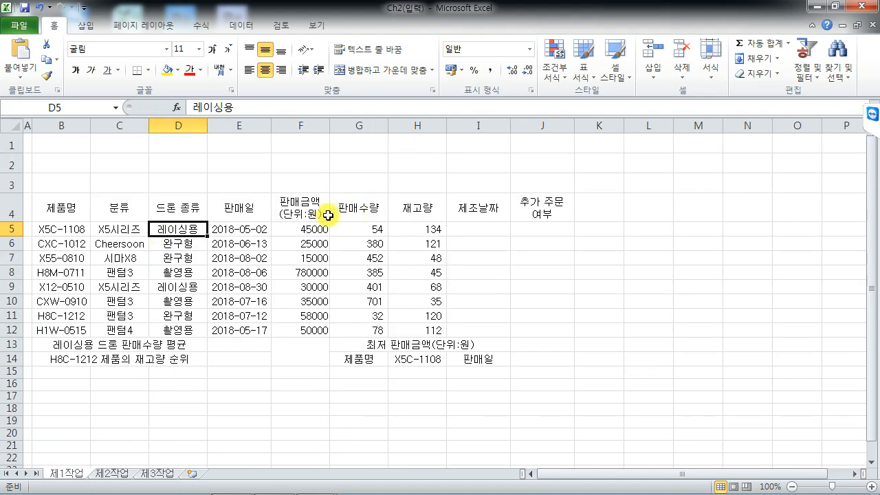
Examine the filled-in table B4:J14 on the 제1작업 sheet of the Ch2(입력) workbook, including its 제품명 column
left_click(302, 213)
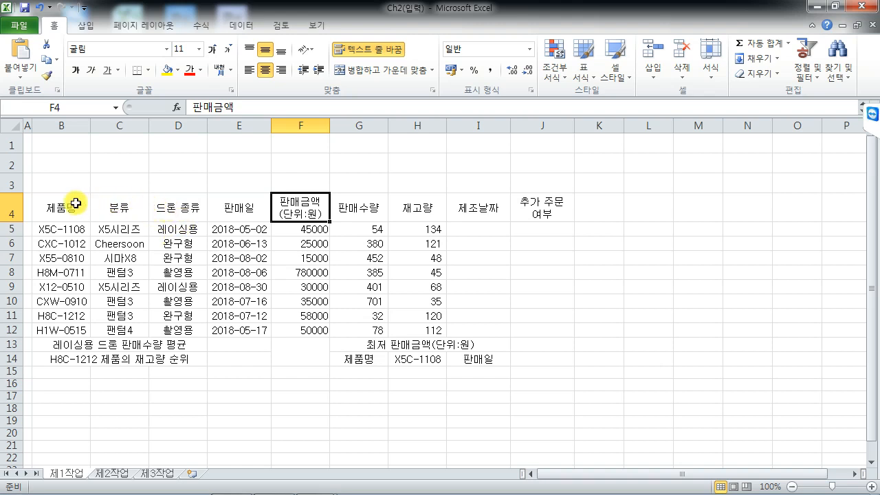
left_click_drag(68, 203, 521, 349)
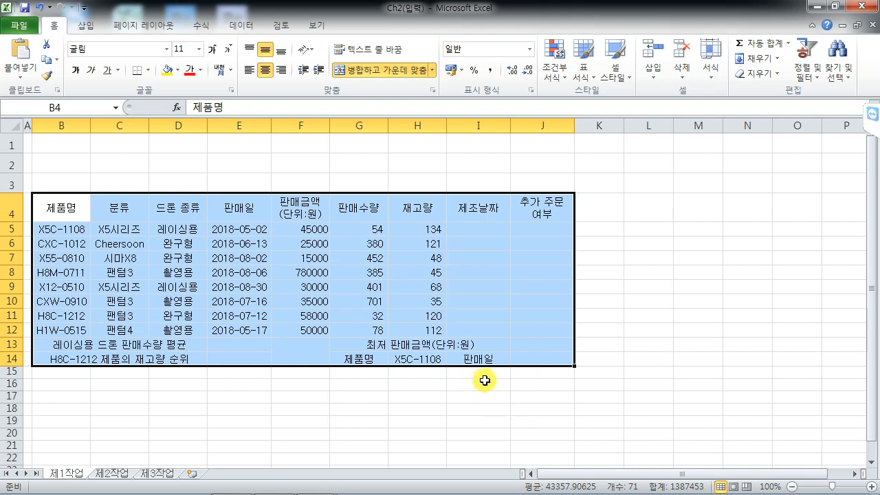
left_click(358, 272)
left_click(73, 206)
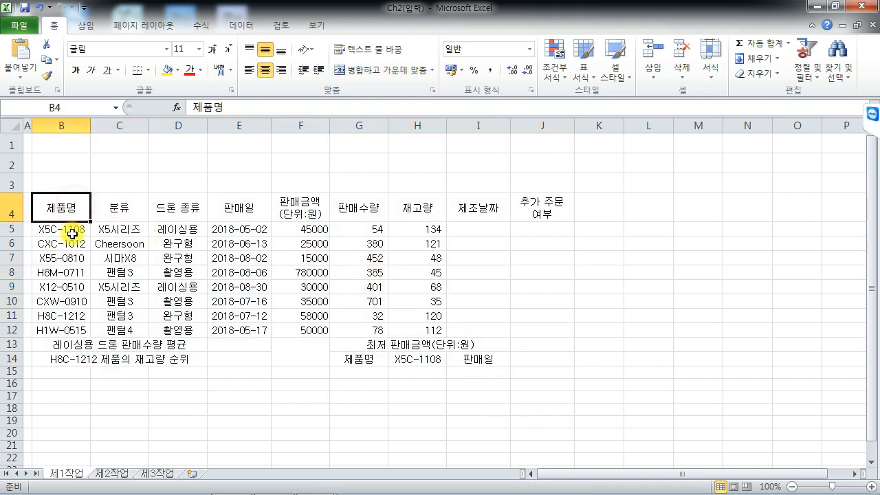
left_click(73, 231)
left_click(72, 246)
left_click(73, 272)
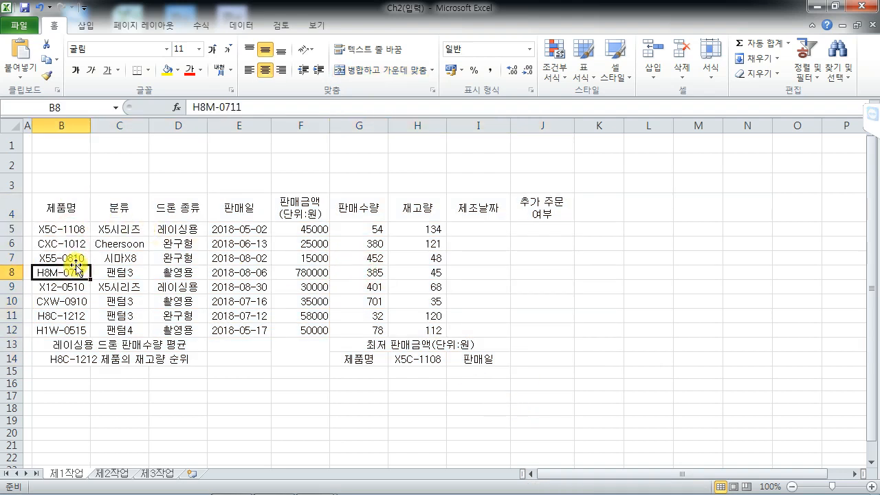
left_click_drag(65, 216, 533, 351)
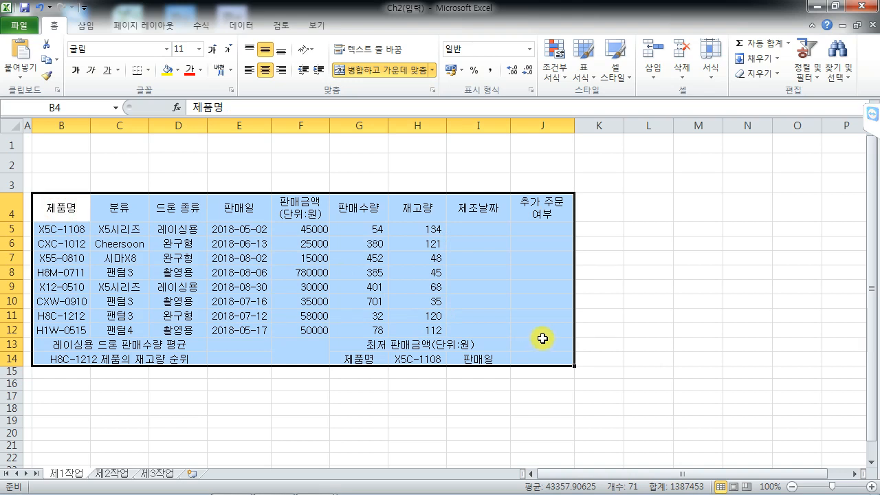
left_click_drag(471, 314, 467, 302)
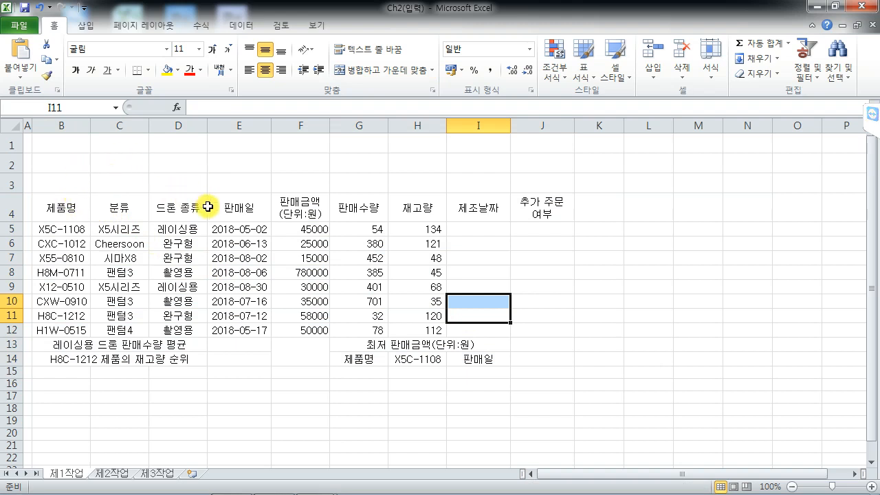
left_click(78, 161)
left_click(127, 171)
left_click(85, 230)
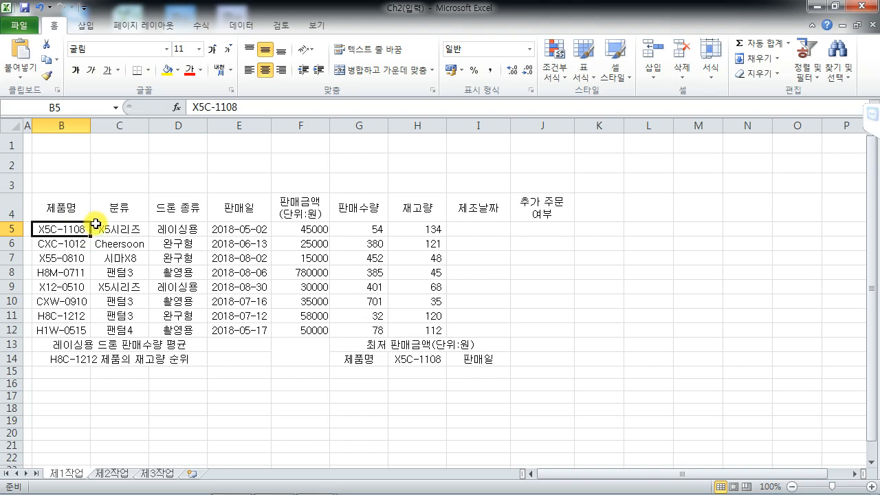
Hide the sheet's gridlines, check the table's header cells without them, and show the gridlines again
left_click(316, 28)
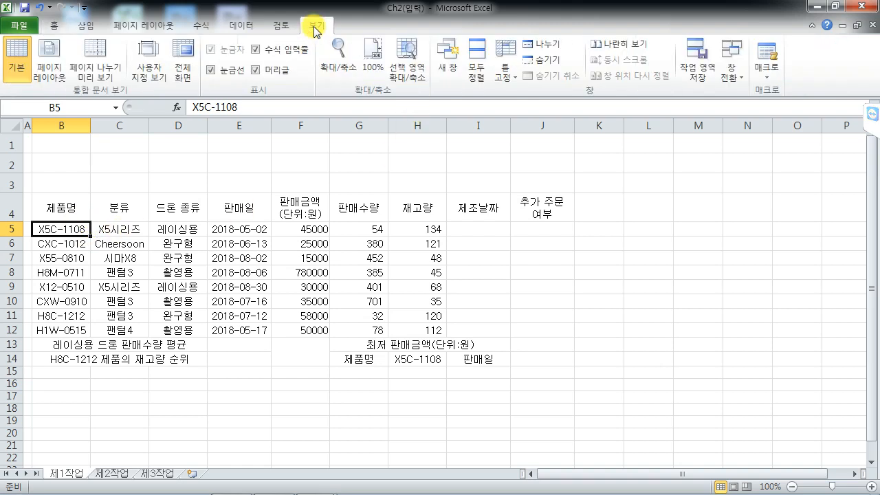
left_click(213, 70)
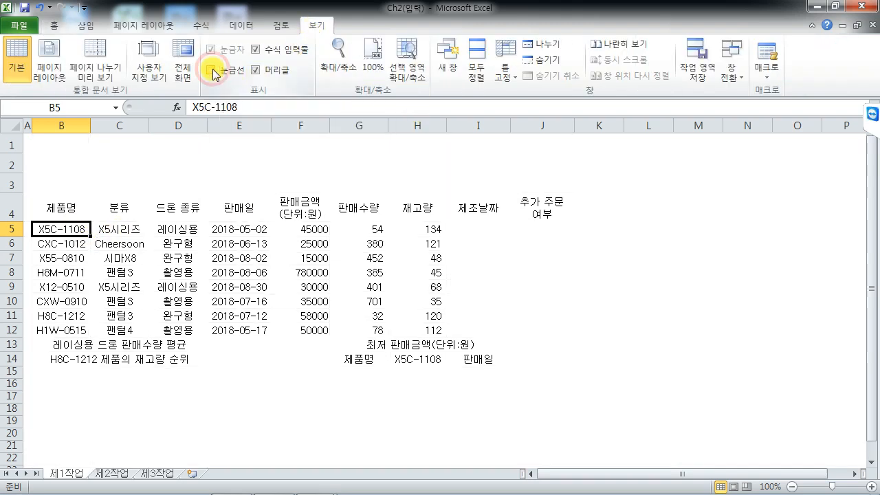
left_click(166, 180)
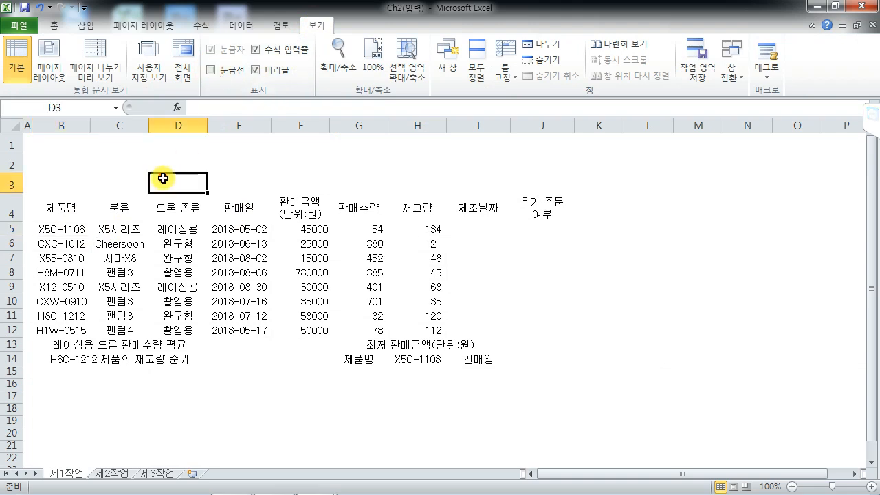
left_click(68, 199)
left_click(120, 200)
left_click(172, 209)
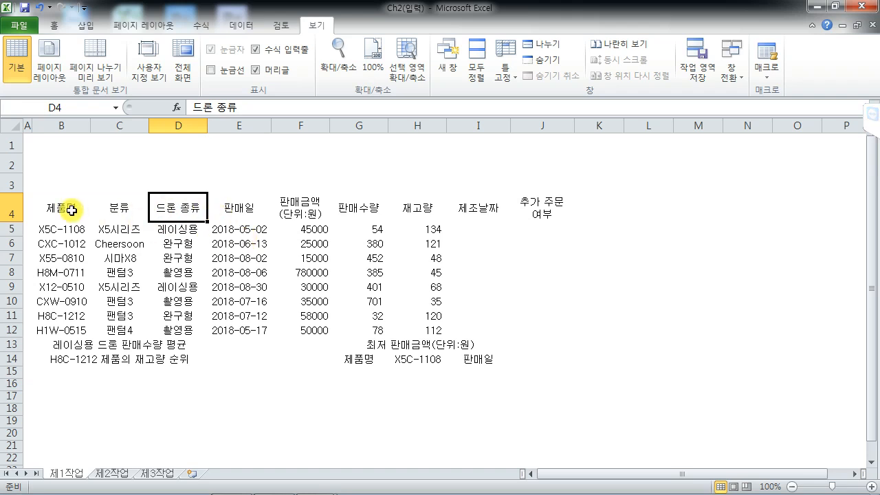
left_click(210, 71)
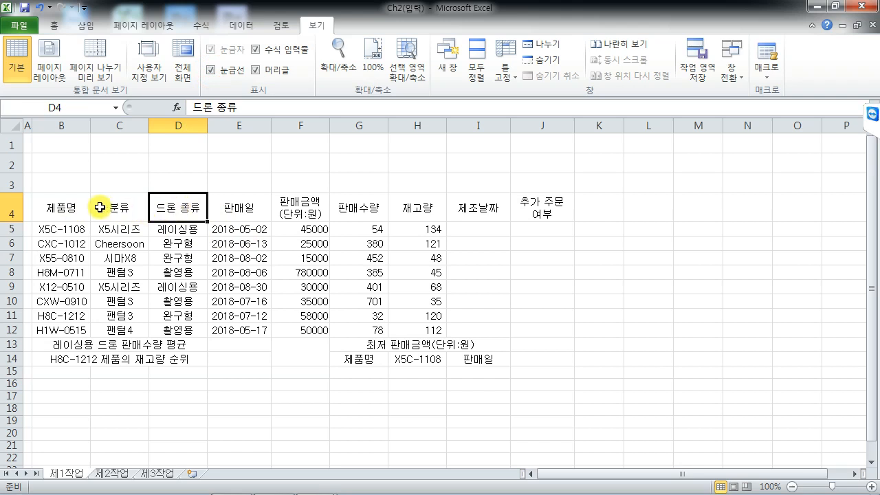
Apply all borders (모든 테두리) to the table range B4:J14 and deselect it
left_click_drag(68, 206, 537, 353)
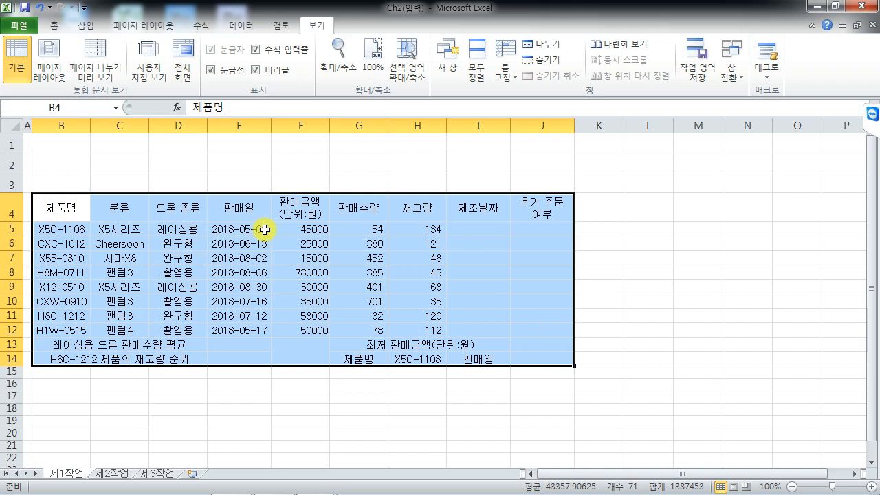
left_click(55, 26)
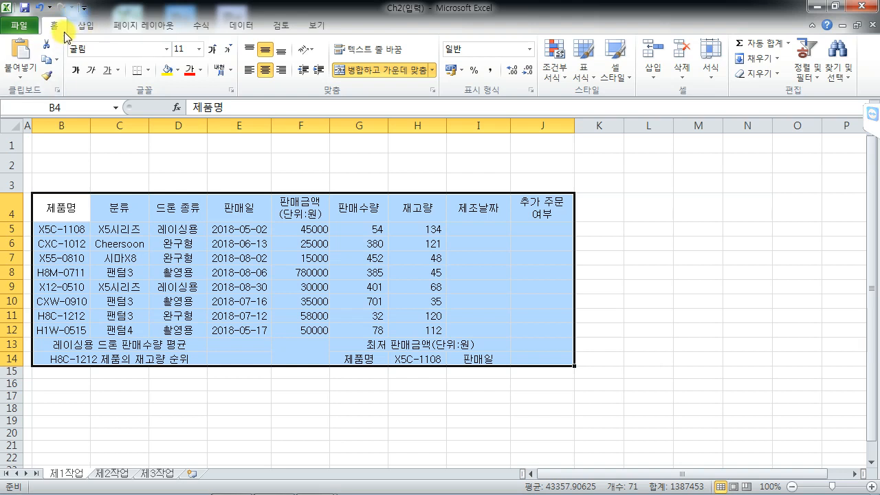
left_click(149, 71)
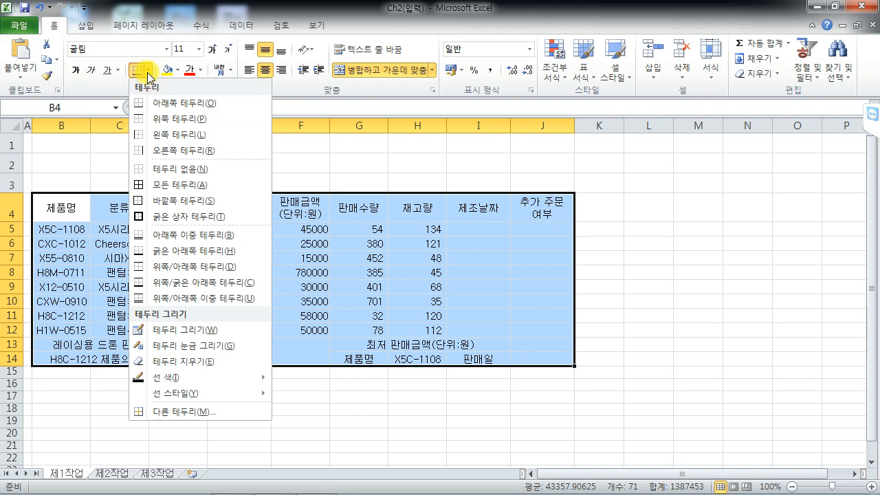
left_click(171, 189)
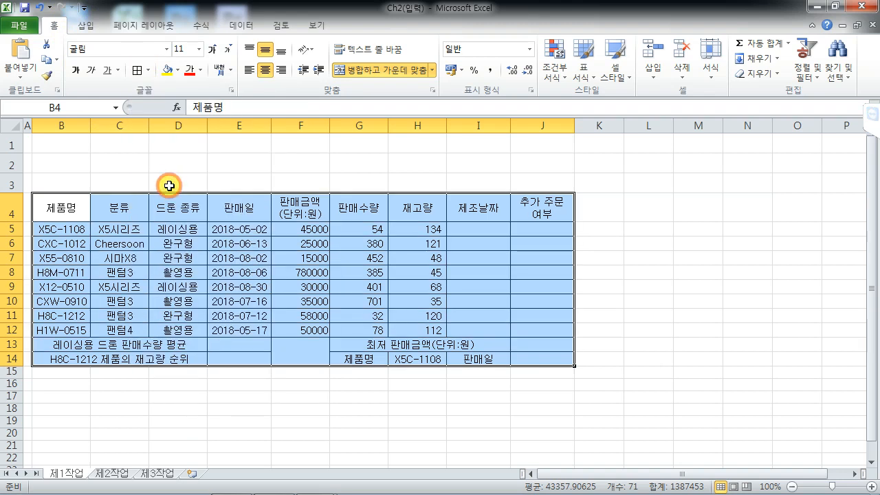
left_click(122, 413)
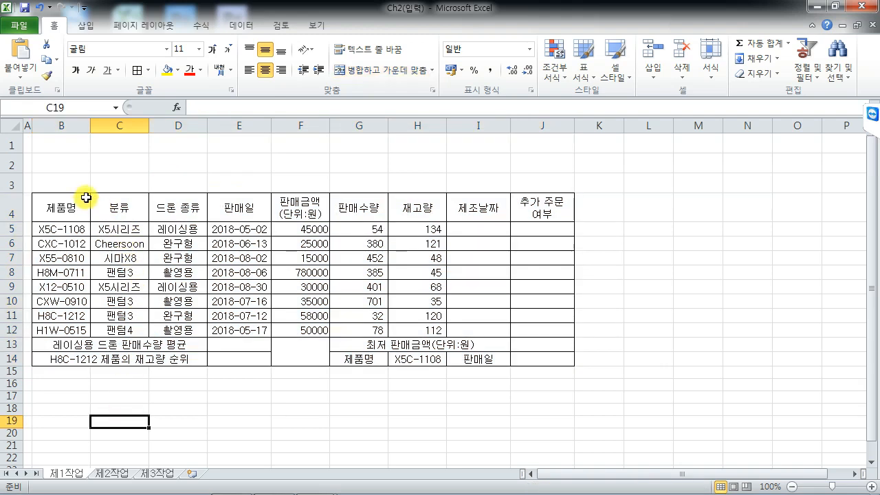
Add a thick box border (굵은 상자 테두리) around the whole table B4:J14 and deselect it
left_click_drag(84, 197, 574, 359)
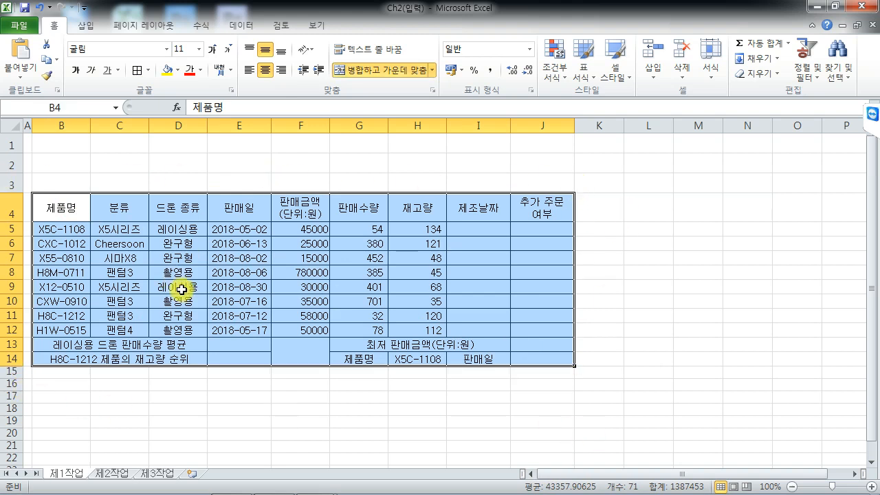
left_click(148, 71)
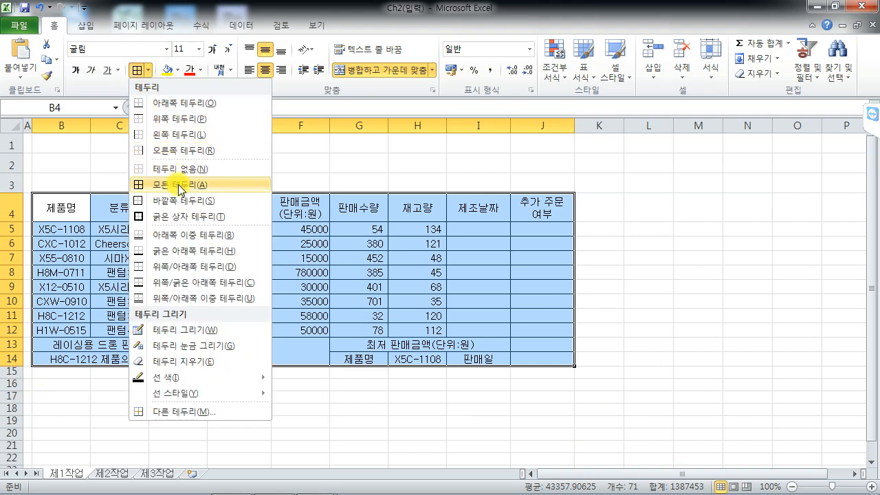
left_click(189, 218)
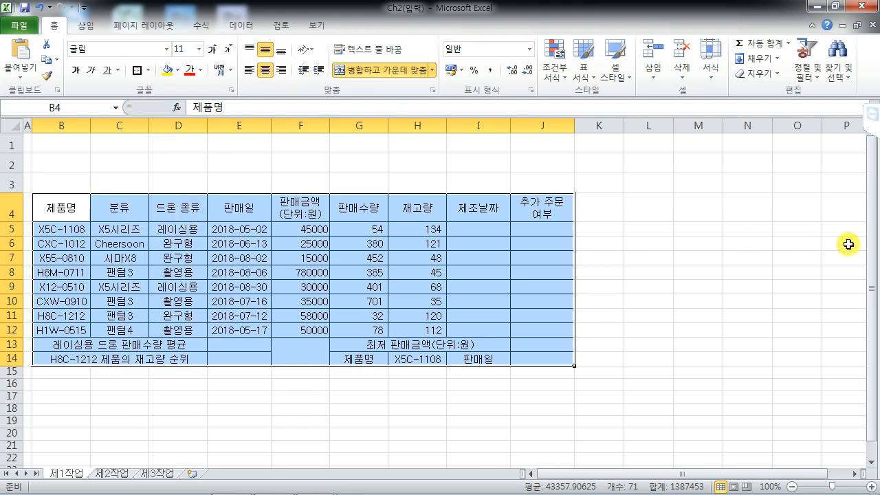
left_click(714, 242)
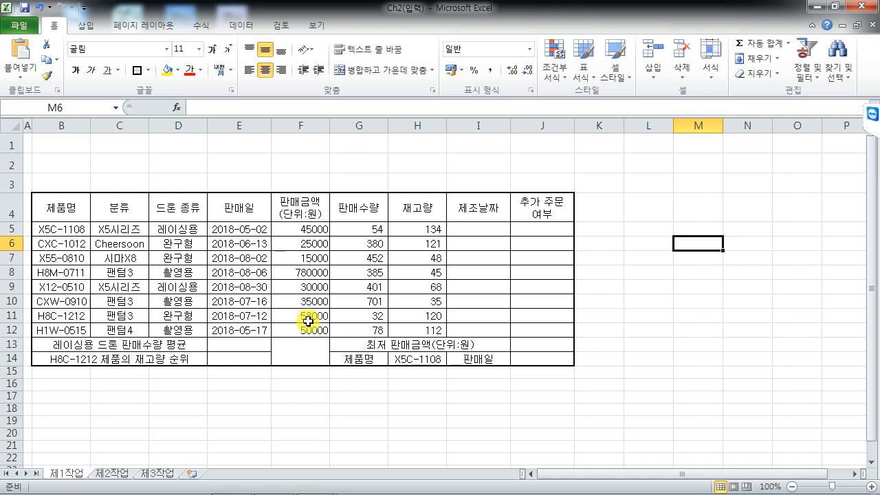
Add a thick box border around the data rows B5:J12 and deselect them
left_click_drag(73, 228, 533, 328)
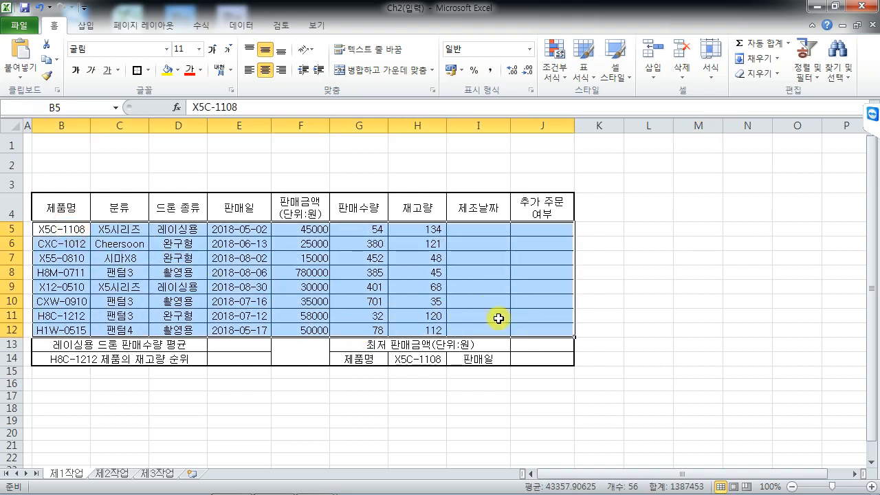
left_click(137, 72)
left_click(210, 288)
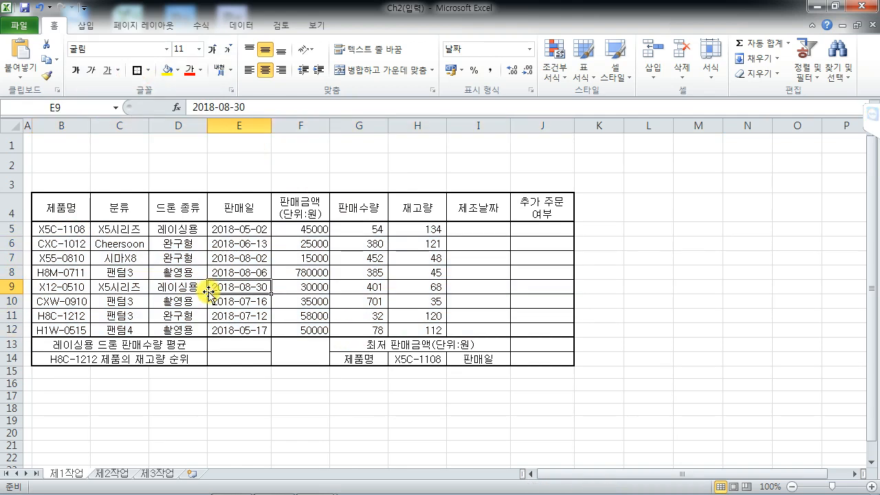
Fill the header cells B4:J4 together with label cells G14 and I14 with the standard orange colour
left_click_drag(61, 203, 549, 209)
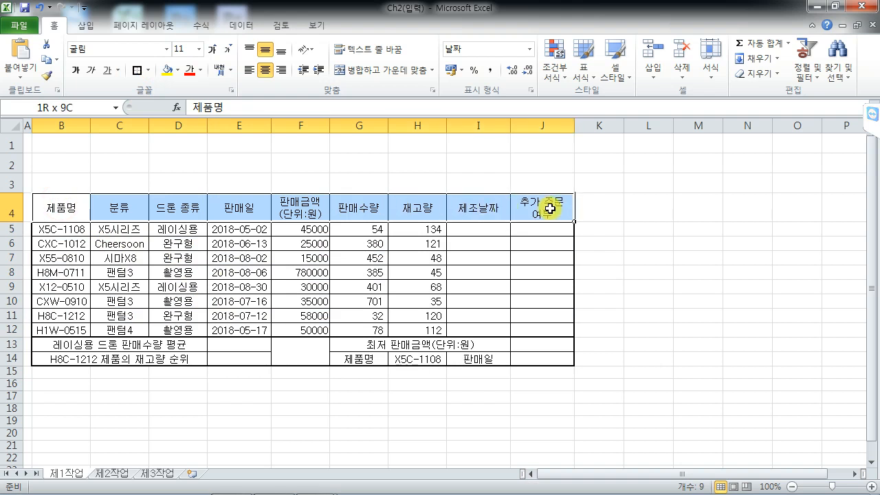
left_click(360, 357)
left_click(466, 360)
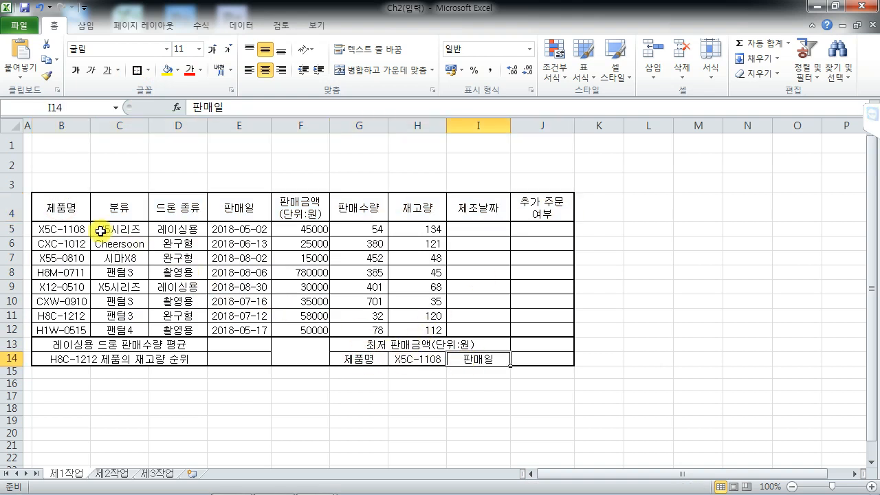
left_click_drag(62, 203, 535, 211)
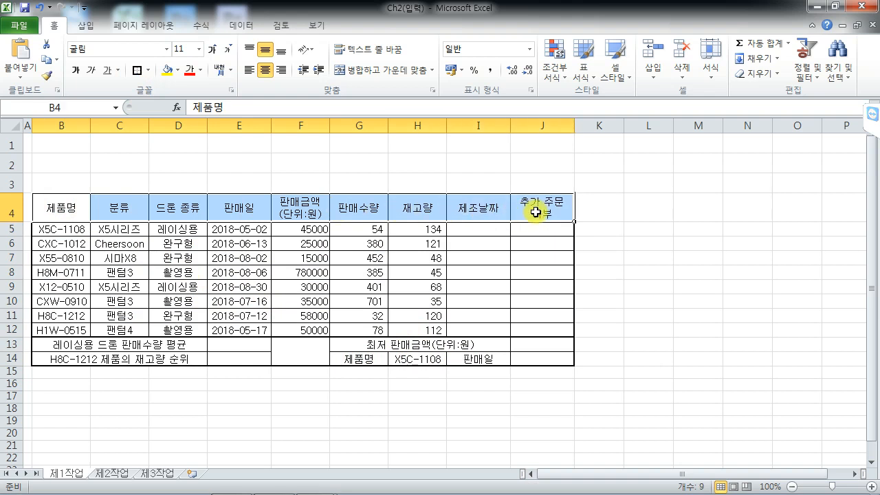
left_click(368, 358, "ctrl")
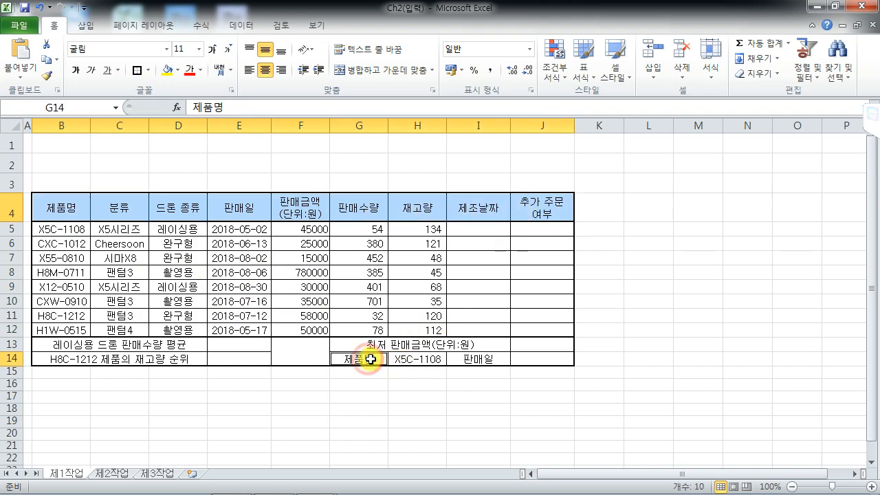
left_click(488, 359, "ctrl")
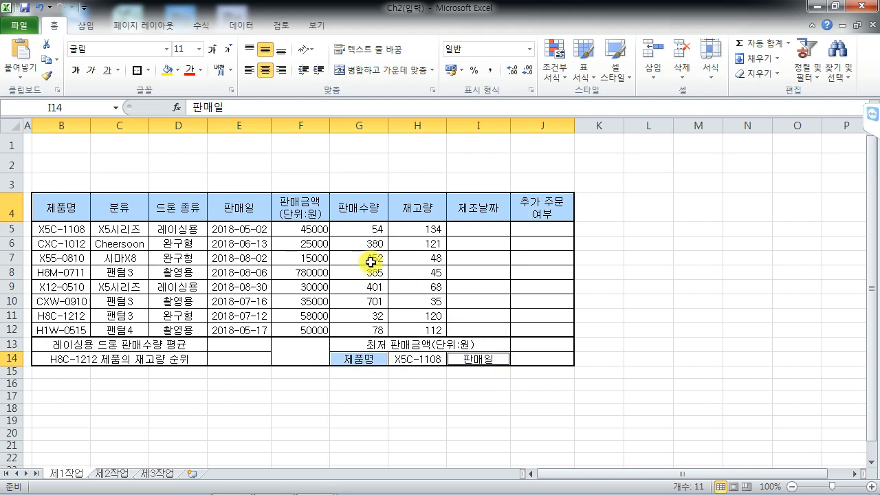
left_click(178, 70)
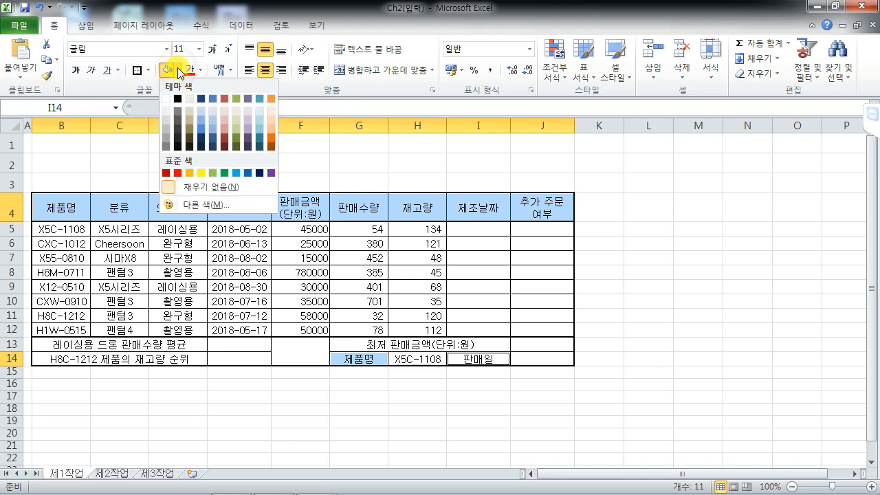
left_click(188, 173)
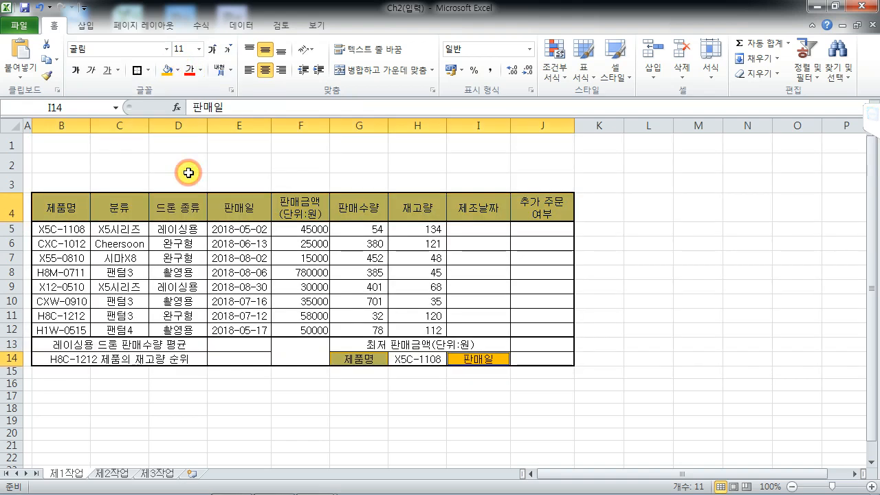
Review the number format, alignment, font and border settings in the Format Cells dialog for the merged cell F13
left_click(297, 353)
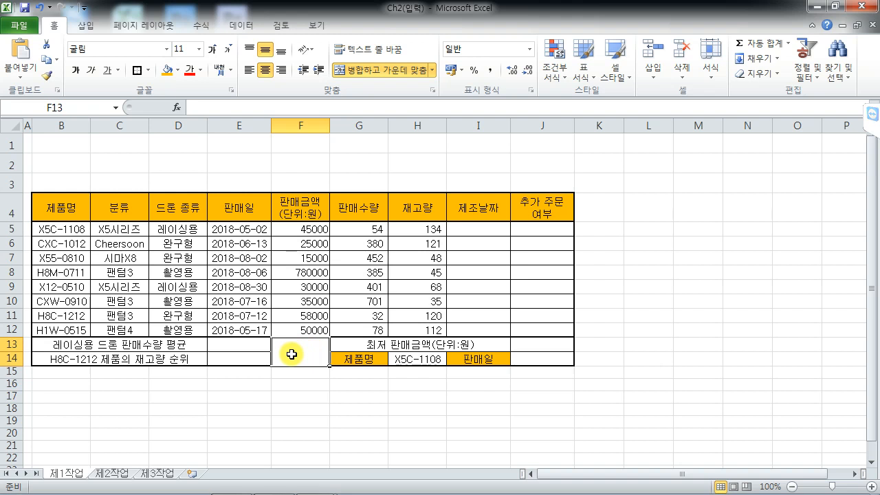
right_click(292, 355)
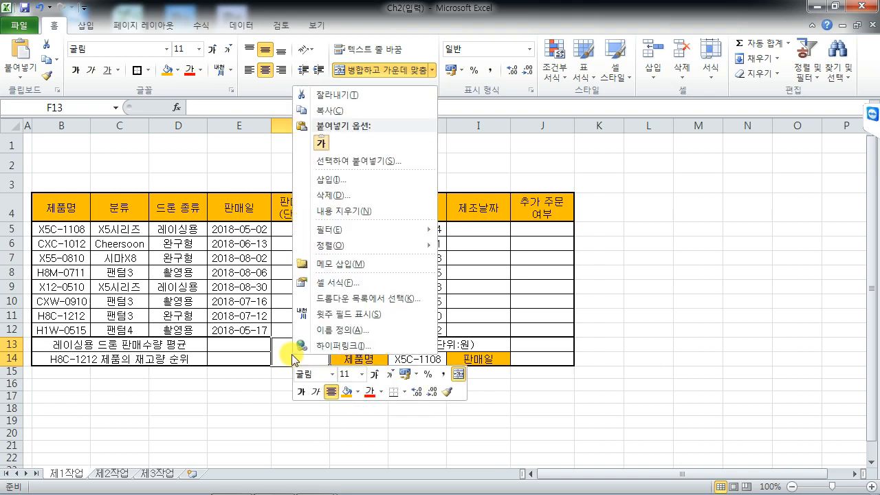
left_click(352, 289)
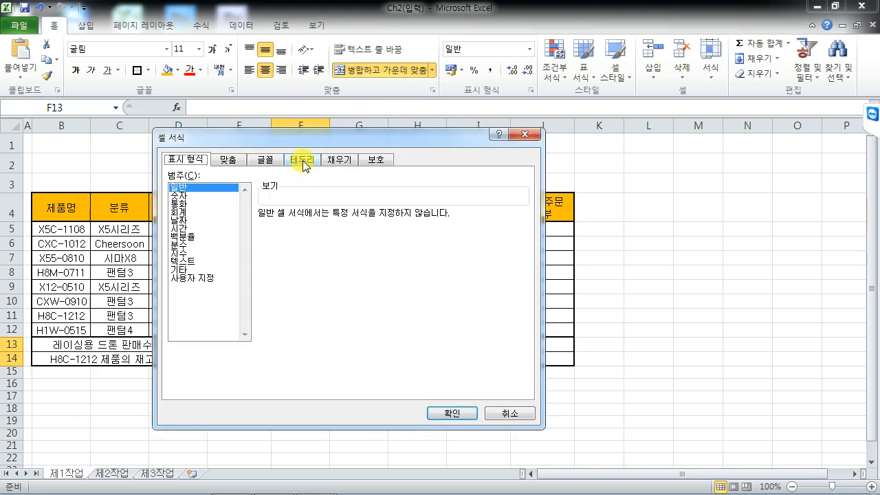
left_click(303, 160)
left_click(265, 160)
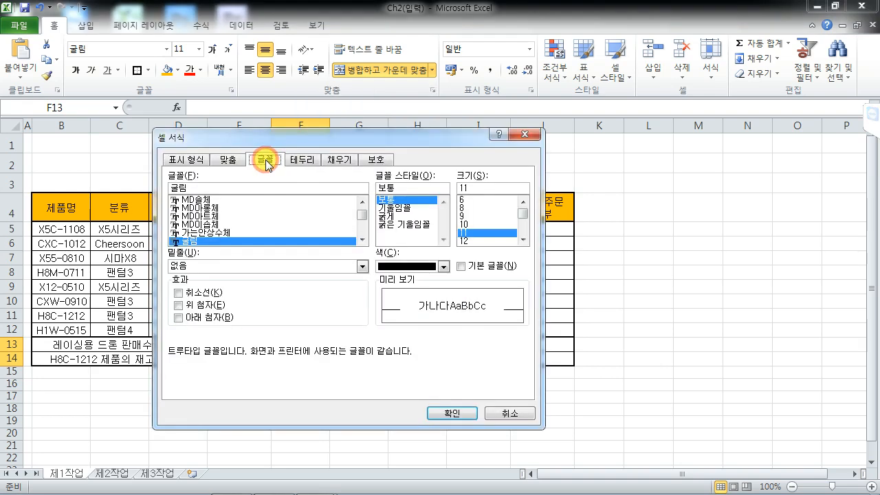
left_click(230, 160)
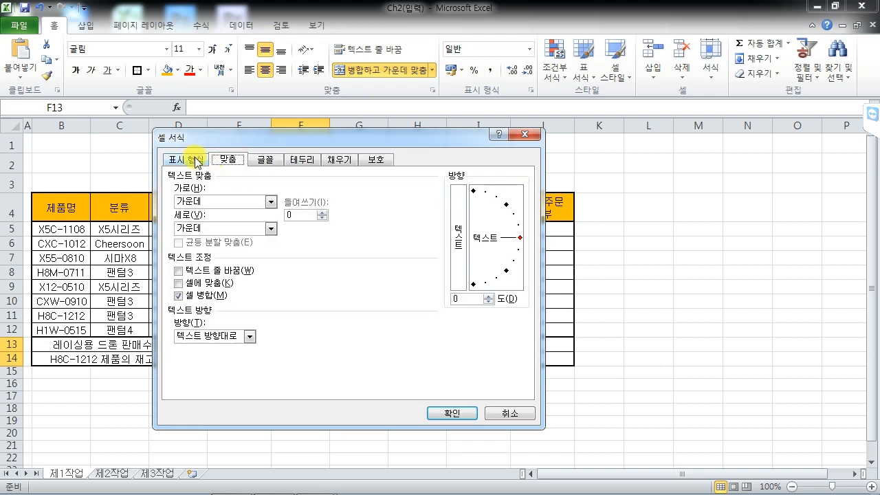
left_click(196, 161)
left_click_drag(237, 136, 214, 133)
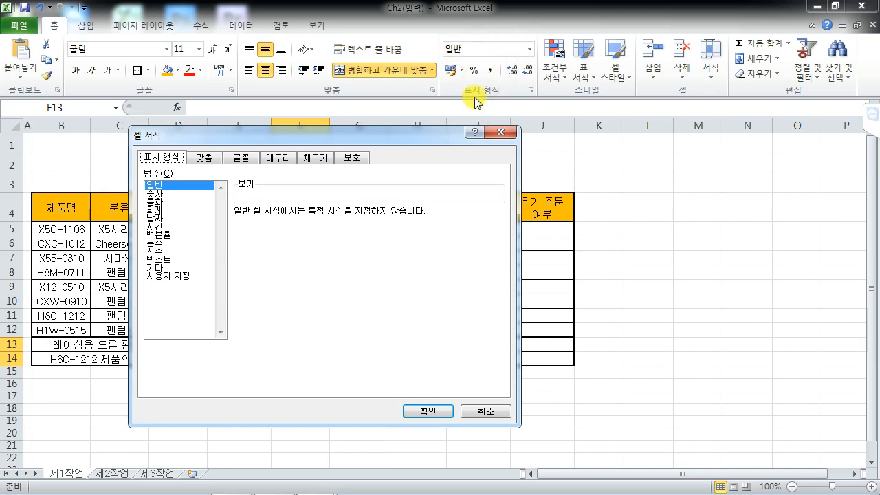
left_click(203, 159)
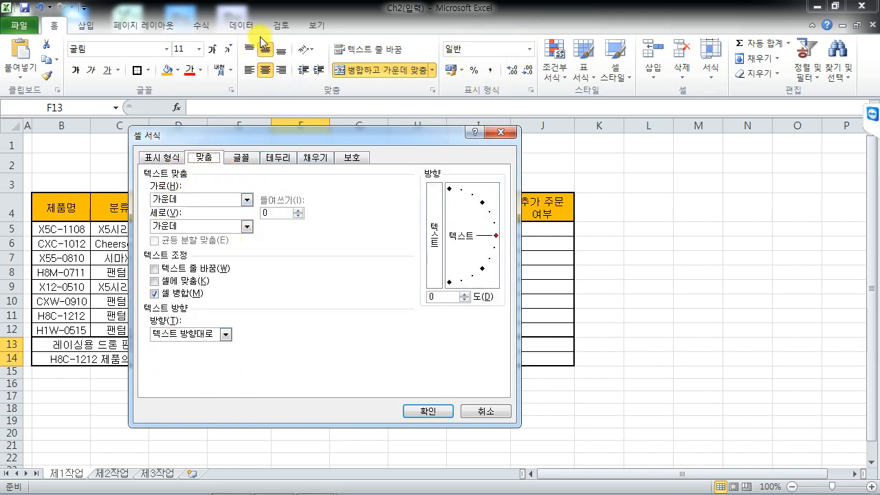
left_click(240, 159)
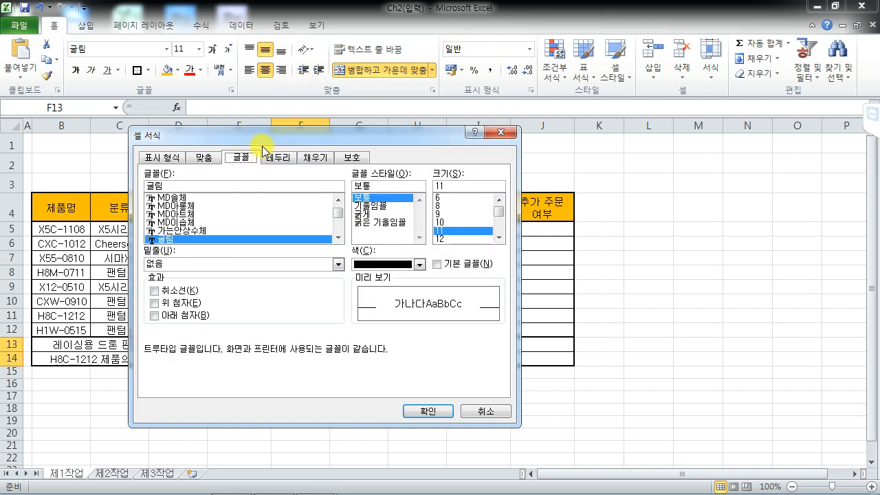
left_click(277, 159)
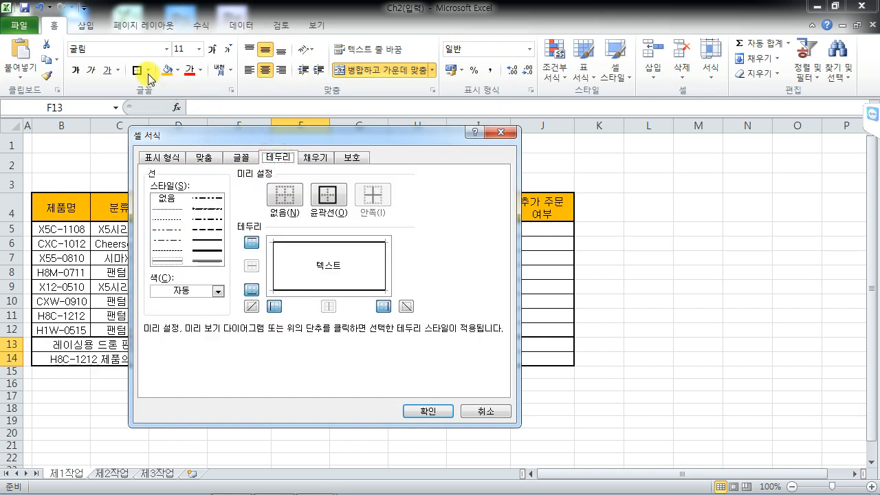
left_click(501, 132)
Compare the quick border options for merged cell F13 with the border settings in its Format Cells dialog
left_click(149, 72)
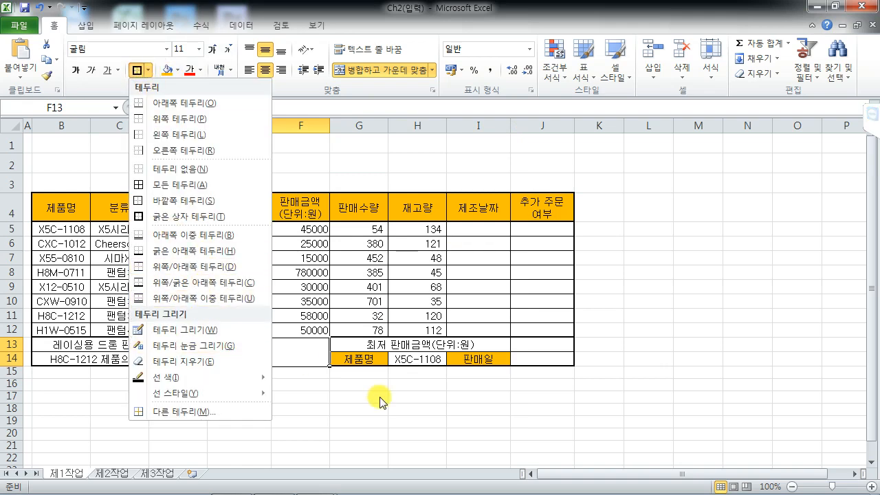
left_click(304, 353)
right_click(305, 355)
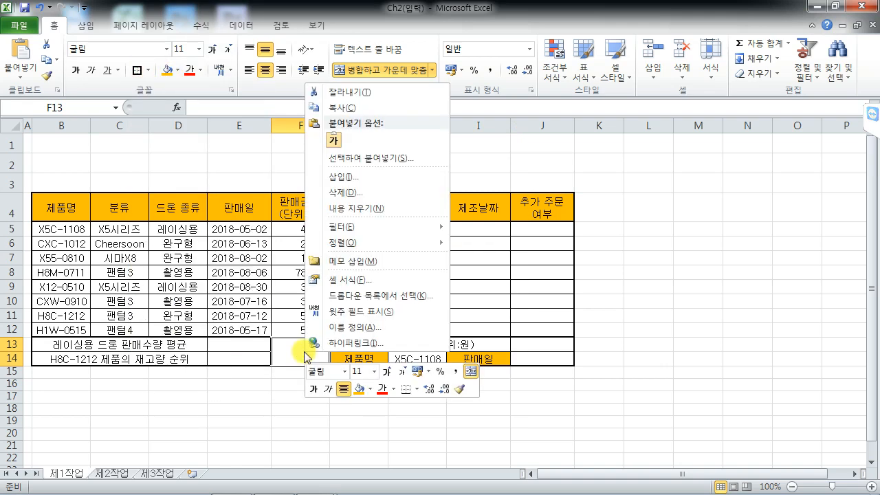
left_click(347, 279)
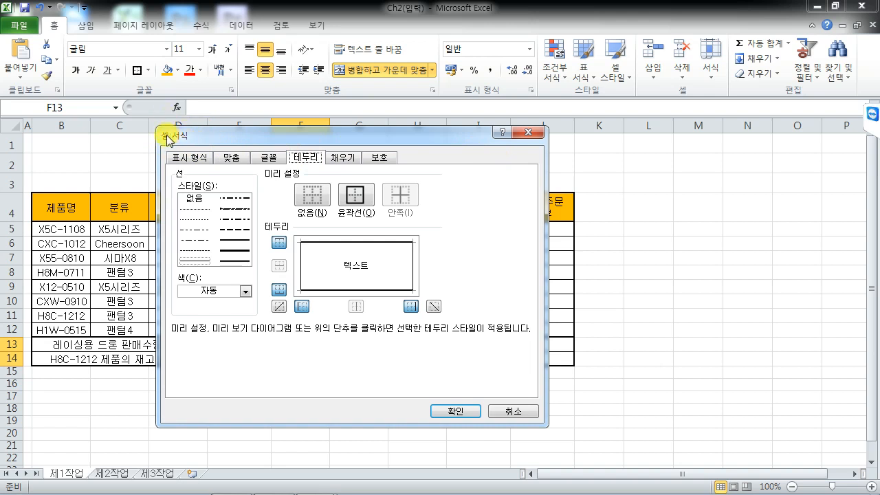
left_click(527, 132)
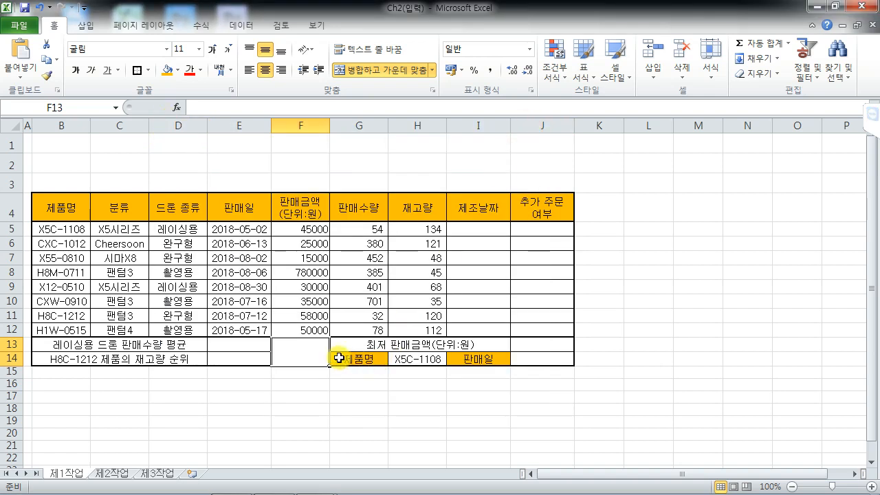
right_click(303, 354)
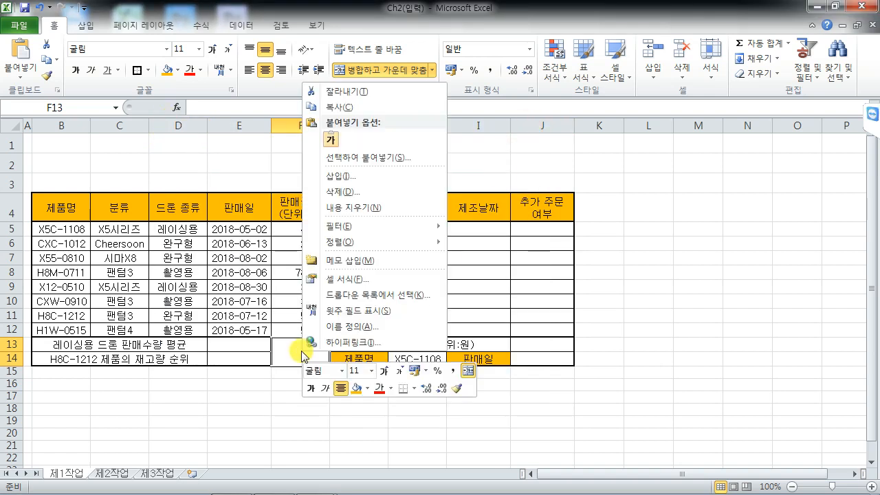
left_click(352, 280)
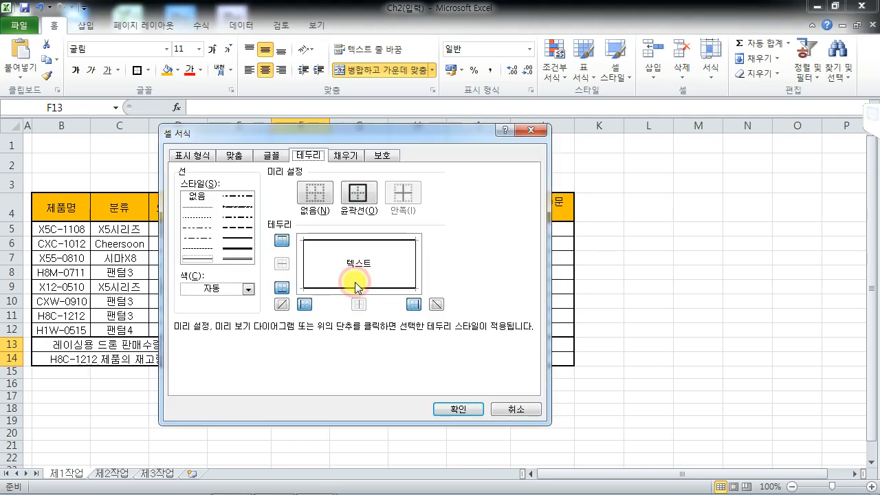
left_click(531, 131)
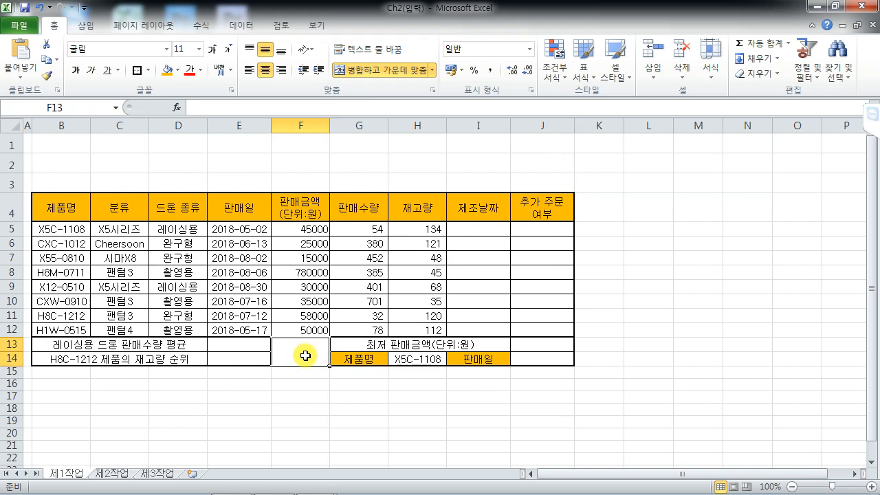
Add both diagonal borders to the merged cell F13 so they form an X
key("ctrl+1")
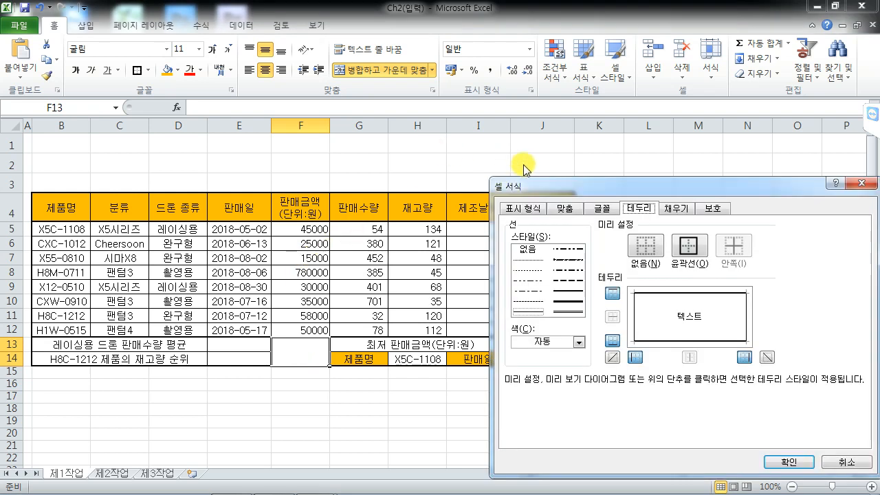
left_click_drag(547, 186, 361, 137)
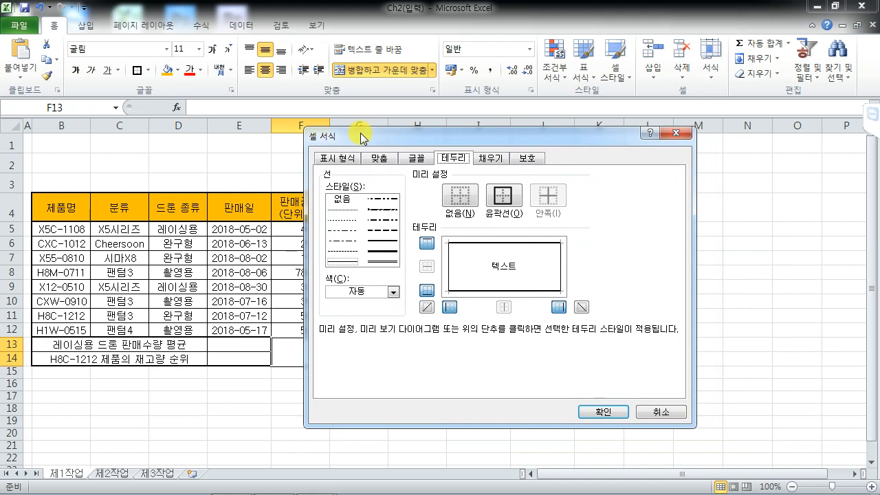
left_click(427, 309)
left_click(580, 307)
left_click(603, 412)
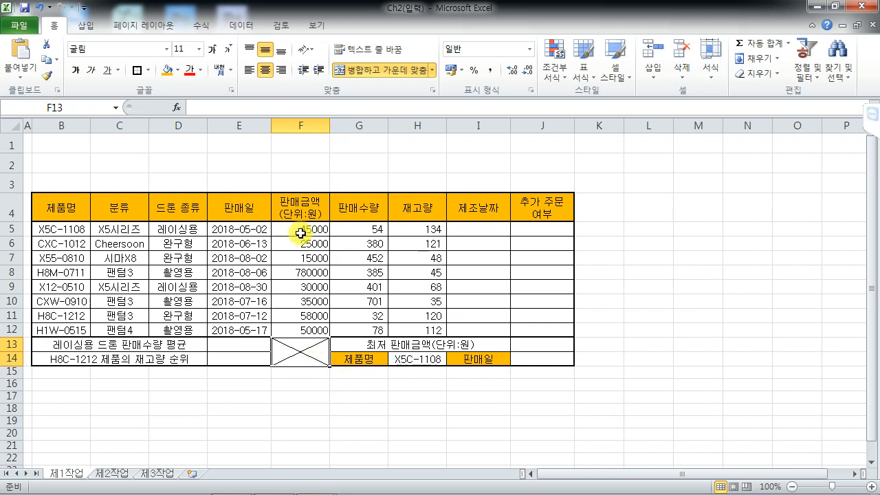
Apply the comma style to the figures in F5:H12 and the short date format (간단한 날짜) to the dates in E5:E12
left_click_drag(289, 230, 435, 332)
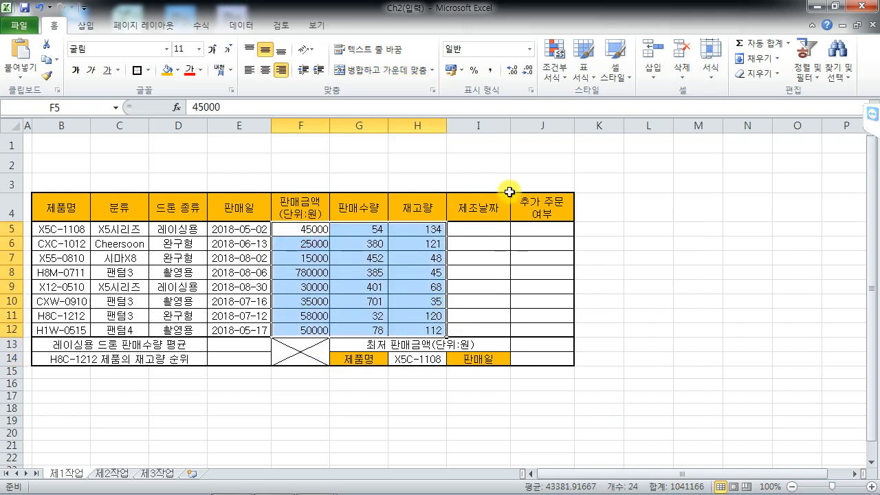
left_click(489, 69)
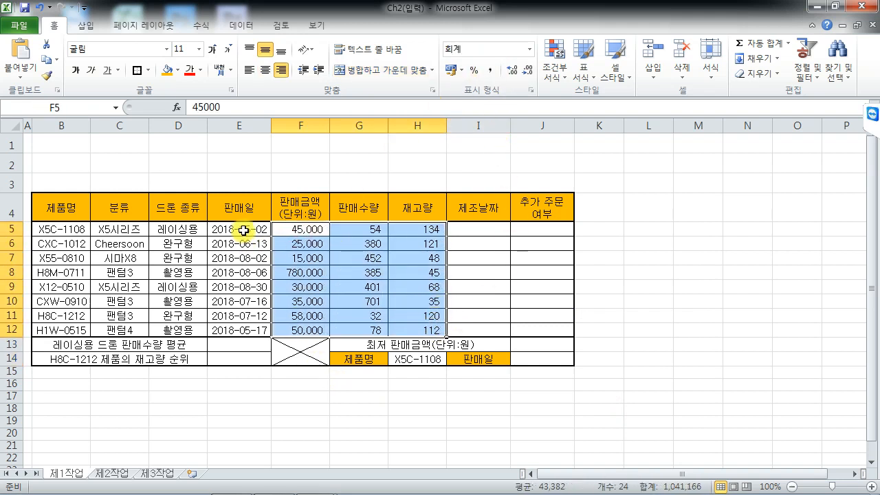
left_click_drag(251, 229, 246, 327)
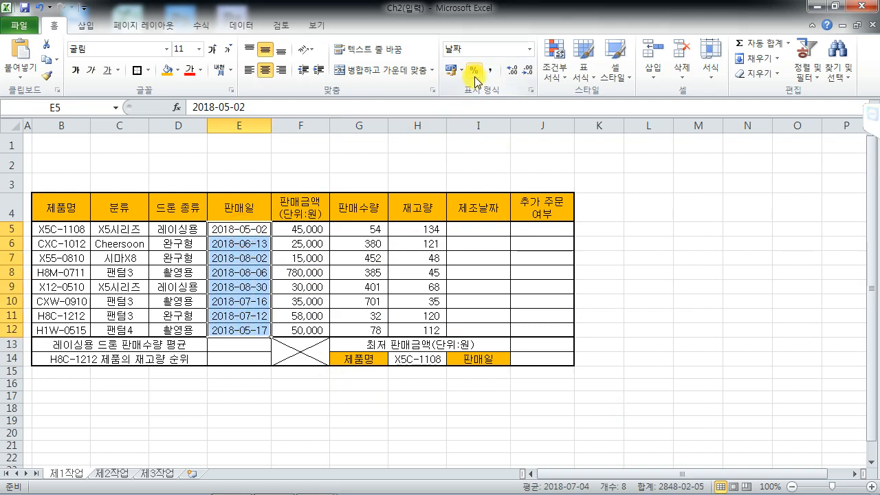
left_click(529, 50)
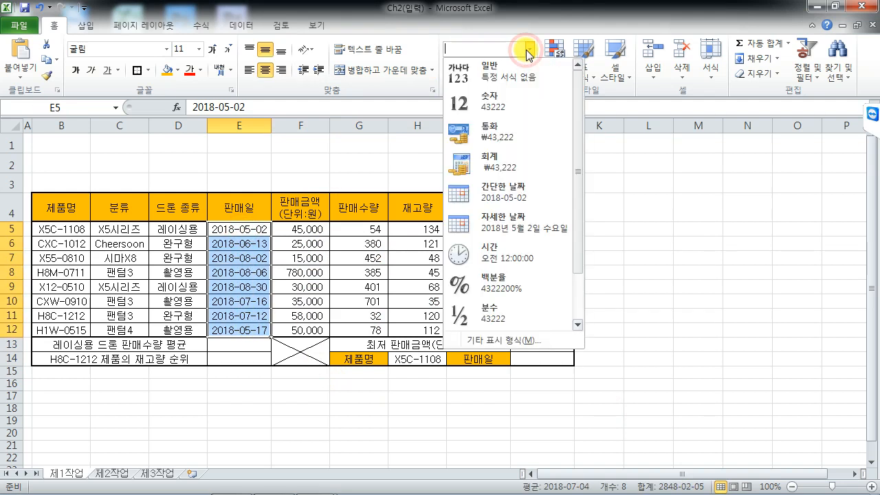
left_click(499, 191)
left_click(283, 275)
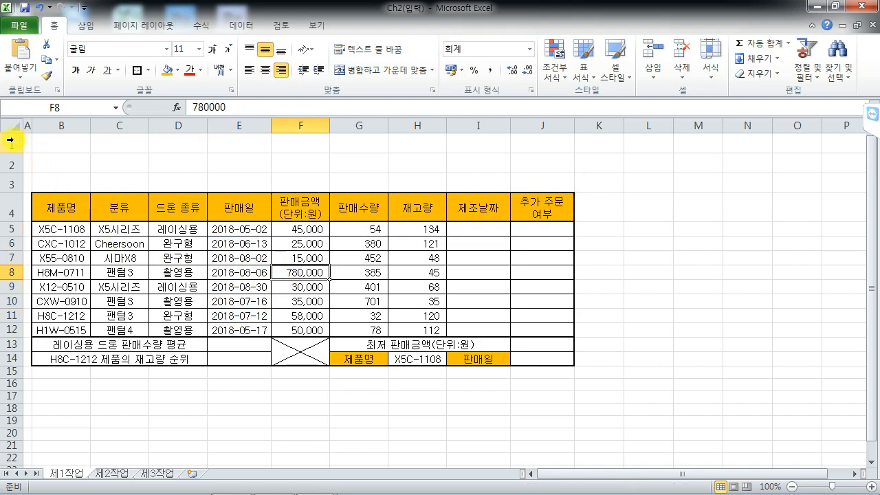
Auto-fit the height of rows 1 to 3 above the table
left_click_drag(11, 231, 11, 357)
left_click_drag(13, 145, 15, 185)
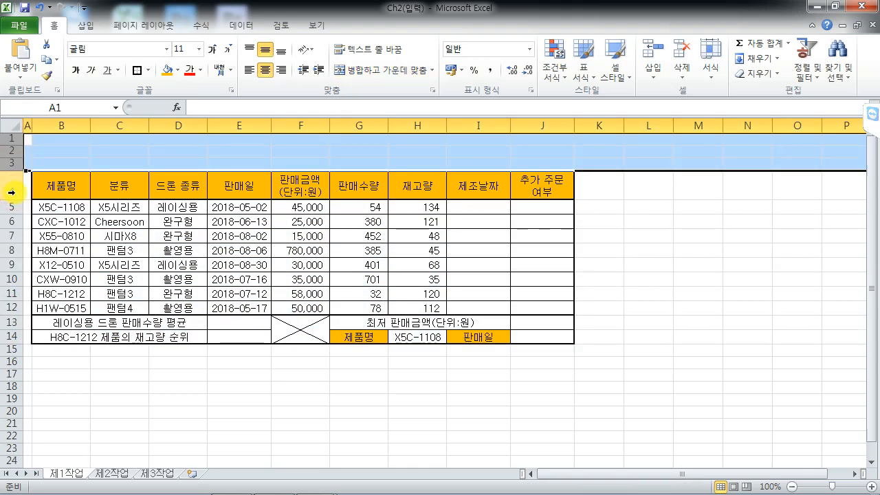
left_click(194, 151)
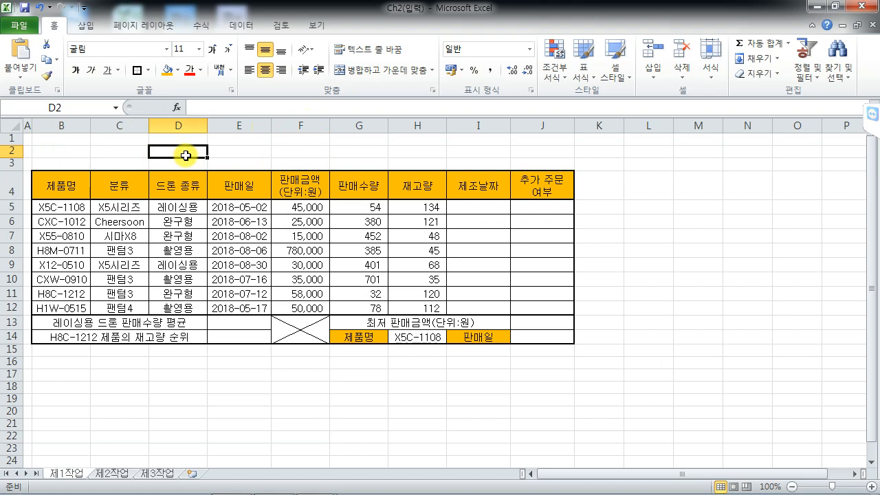
Increase the height of rows 1 to 3 together and auto-fit all three rows again
left_click(11, 139)
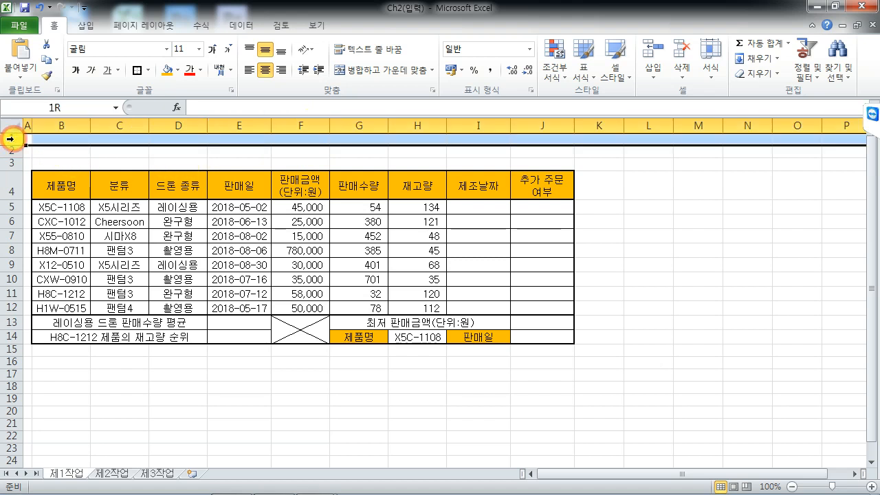
left_click_drag(11, 139, 15, 178)
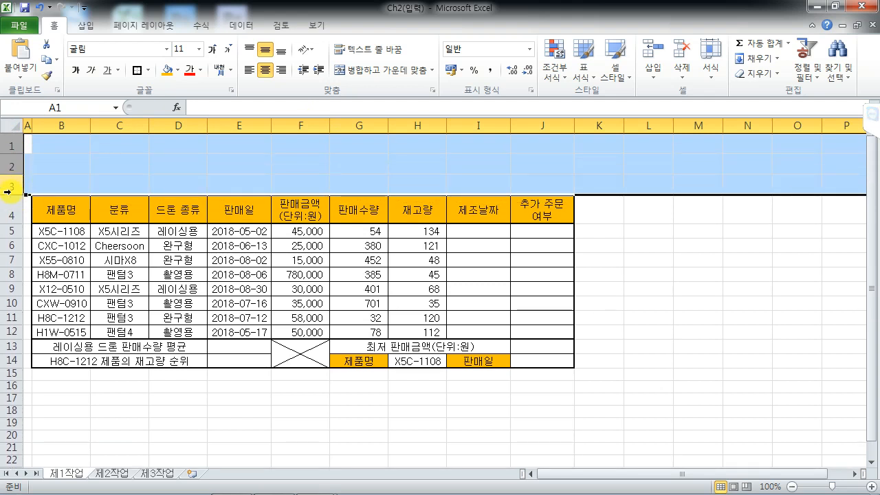
double_click(7, 194)
left_click(104, 141)
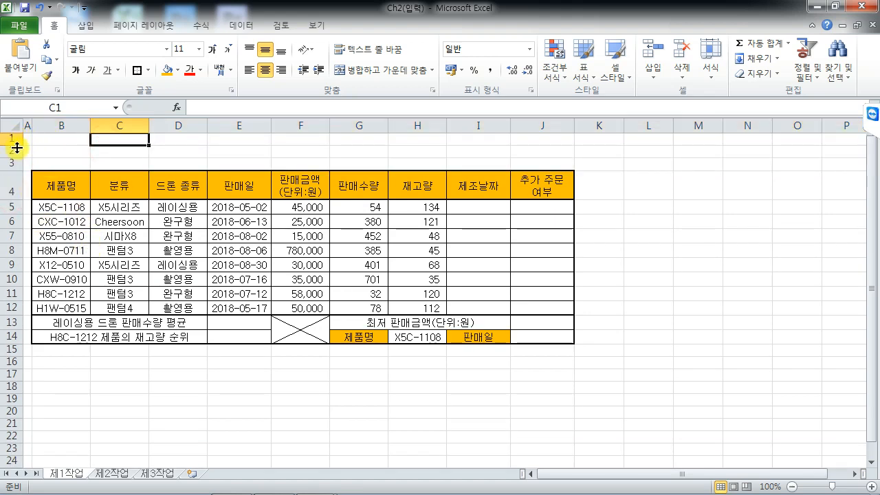
Enlarge row 1 to about three times the height of row 2
left_click_drag(15, 144, 14, 171)
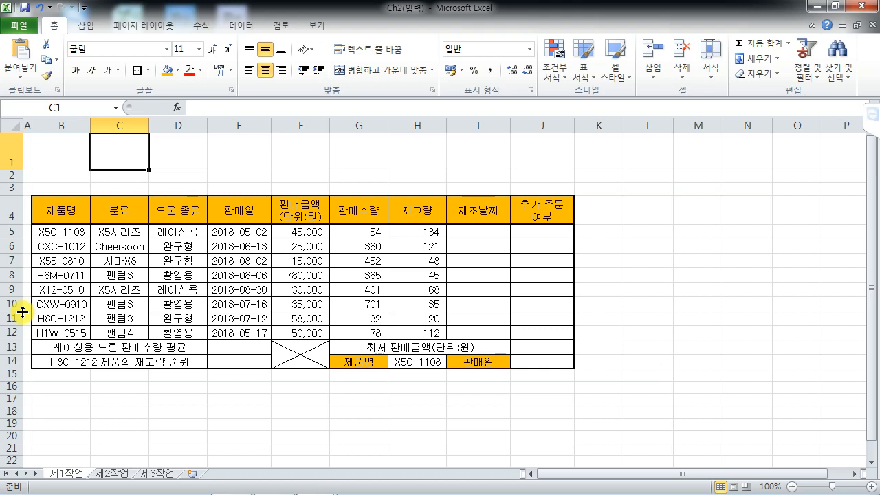
left_click(10, 156)
left_click(11, 175)
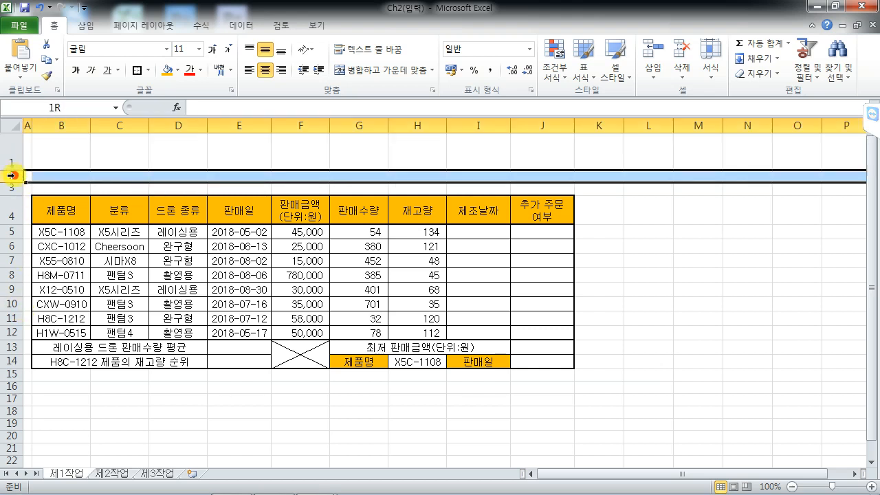
left_click(10, 186)
left_click(11, 159)
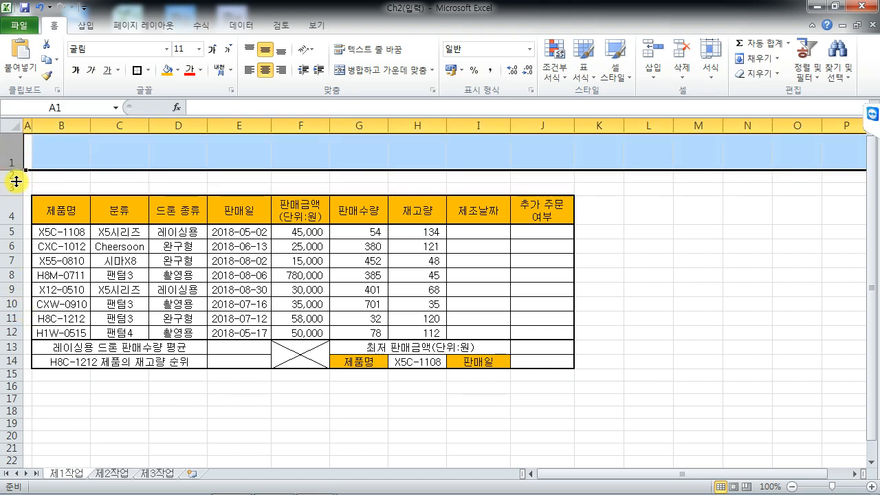
left_click(78, 157)
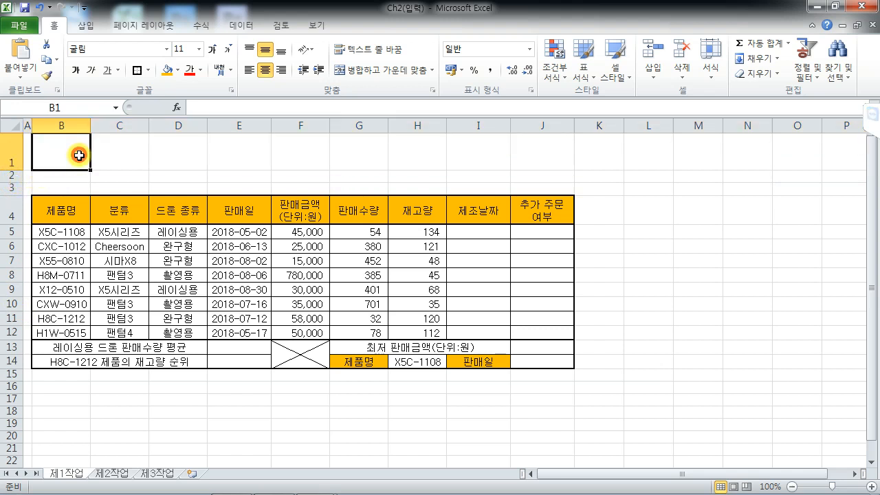
left_click(139, 137)
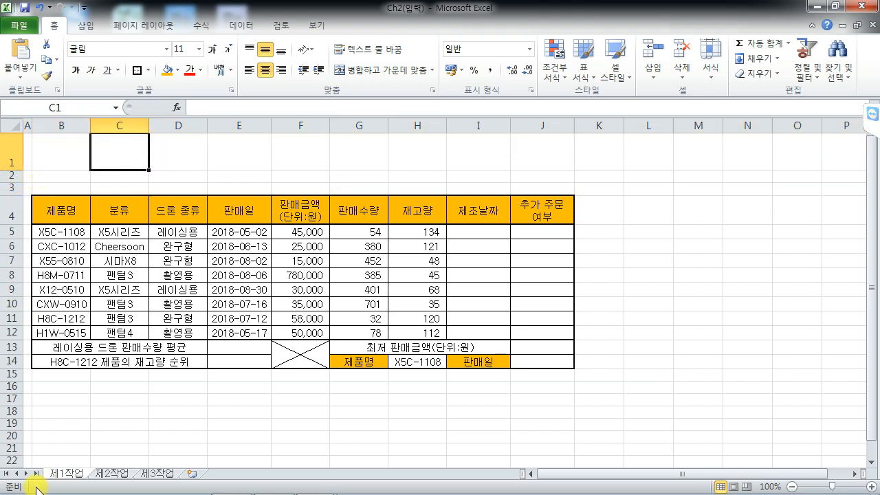
Delete rows 13 to 17, including the summary rows below the product data
left_click_drag(12, 346, 65, 406)
right_click(69, 388)
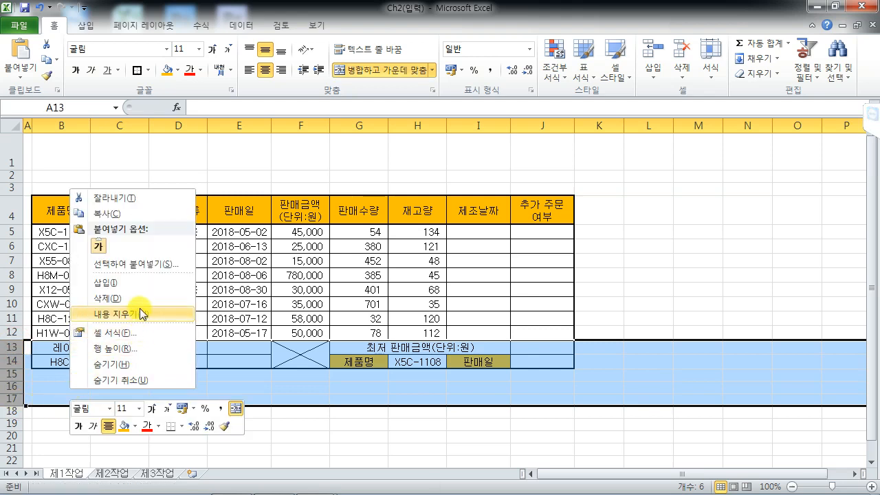
left_click(106, 298)
left_click(178, 304)
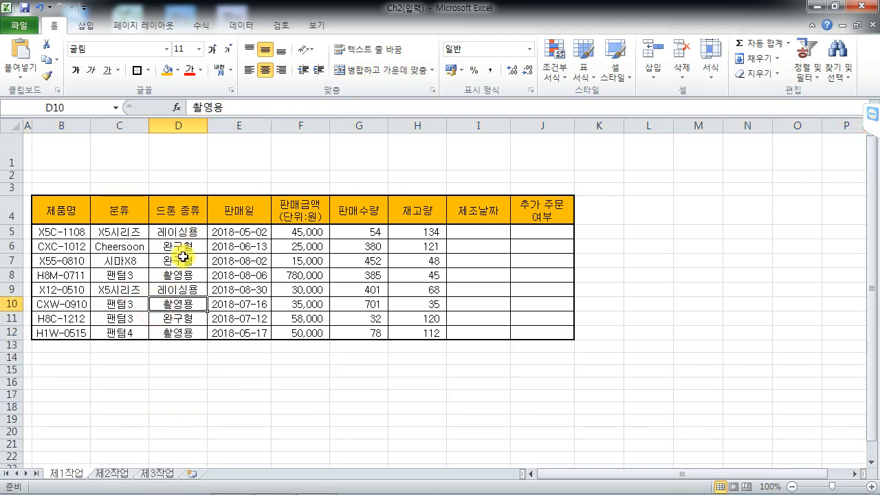
Move the drone-type entries in D8:D12 up one row to D7:D11, overwriting the entry in D7
left_click_drag(182, 260, 184, 332)
double_click(181, 275)
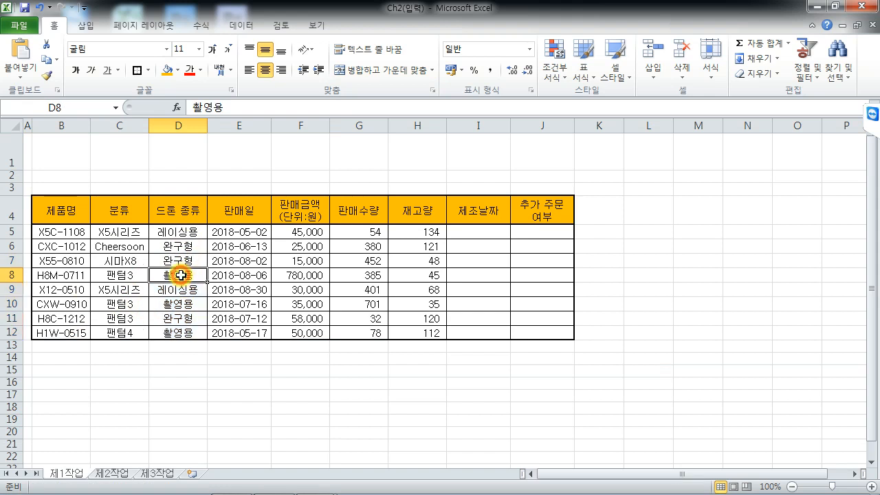
left_click_drag(181, 275, 181, 328)
left_click(190, 309)
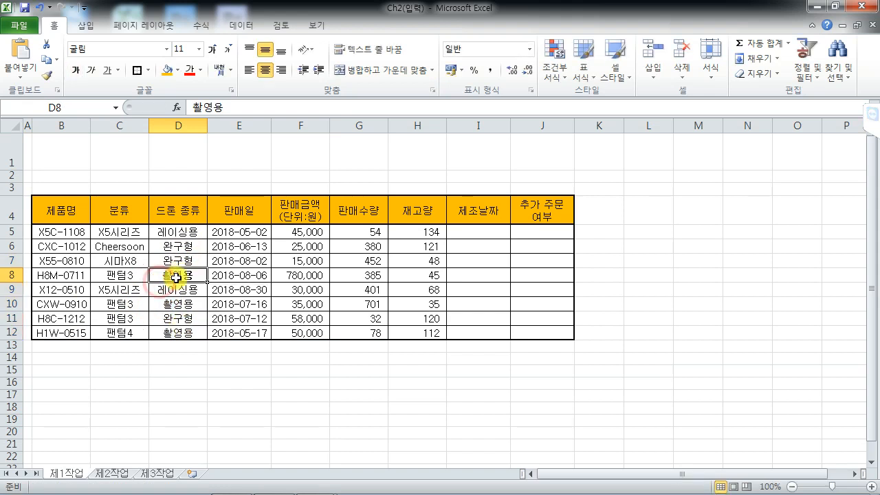
left_click_drag(177, 277, 185, 333)
left_click_drag(189, 272, 182, 260)
left_click(406, 287)
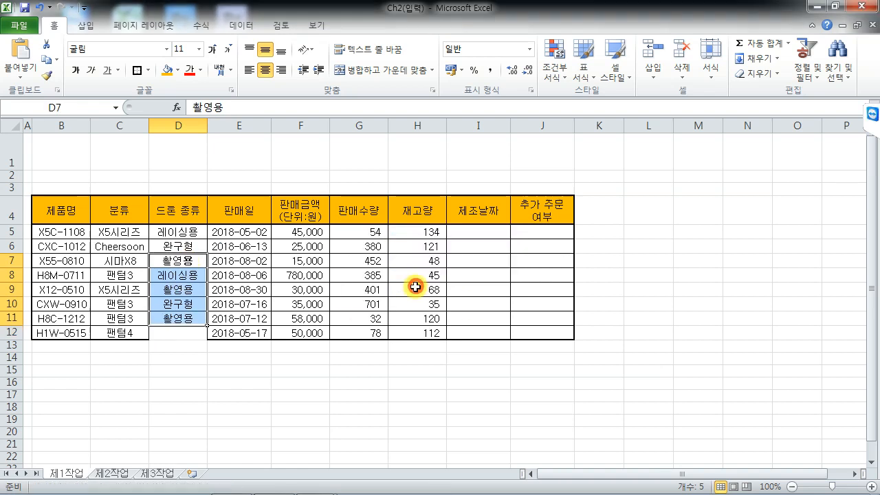
left_click(240, 408)
left_click(180, 262)
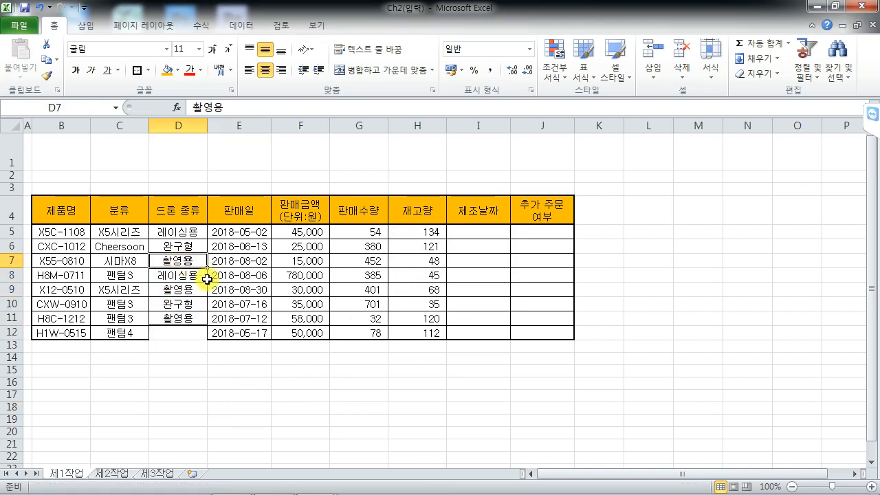
Move the entries in D7:D11 back down to D8:D12 and enter 완구형 in D7
left_click_drag(167, 261, 178, 318)
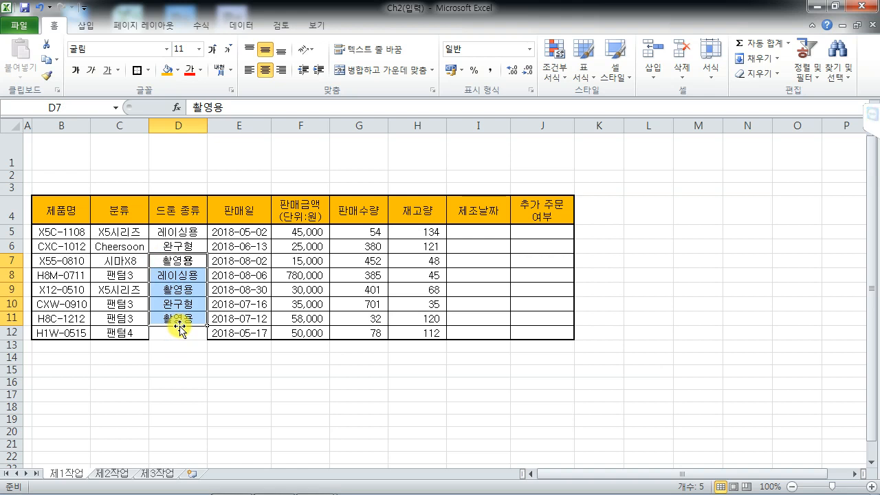
left_click_drag(179, 325, 178, 335)
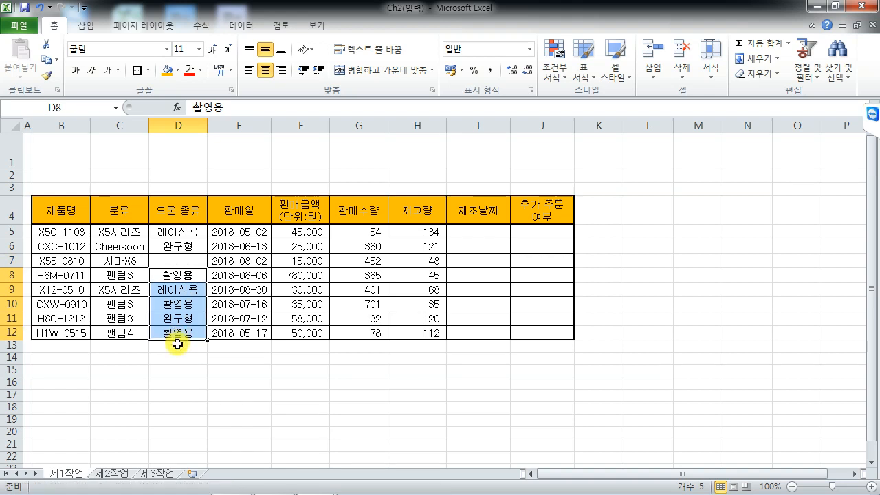
left_click(202, 261)
type("오")
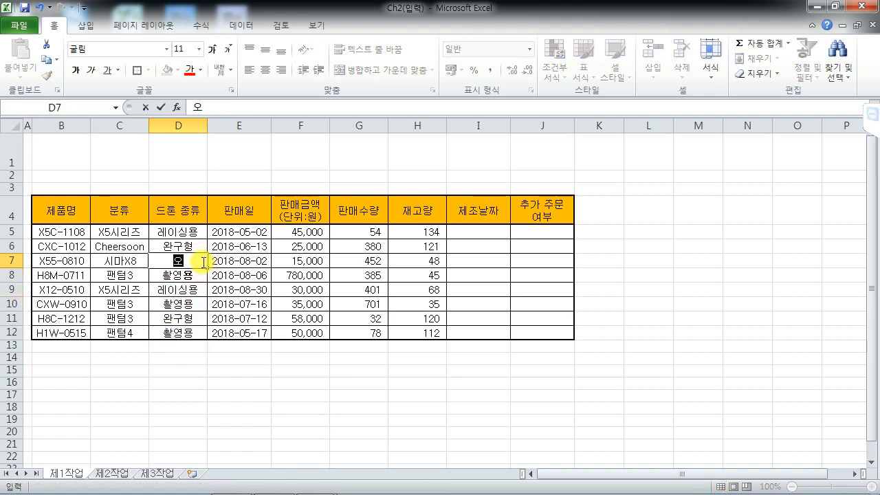
type("완구형")
key("Return")
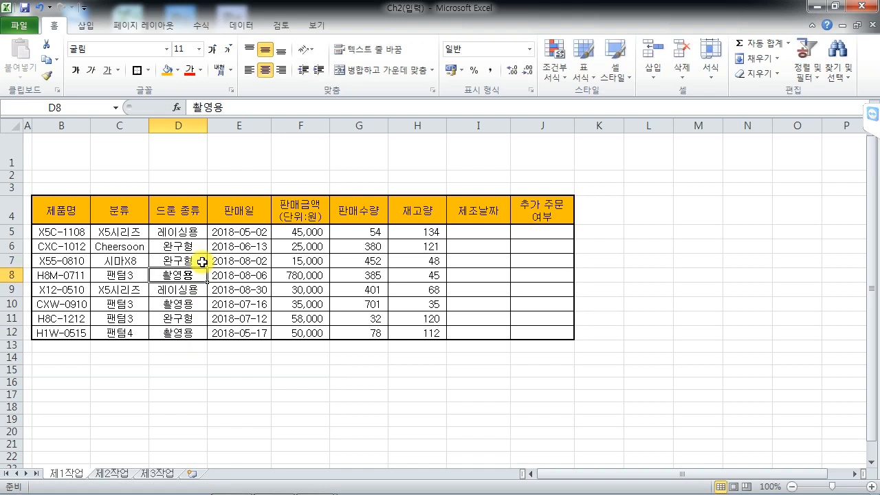
Delete the entire 판매일 column (column E)
left_click(239, 126)
right_click(258, 128)
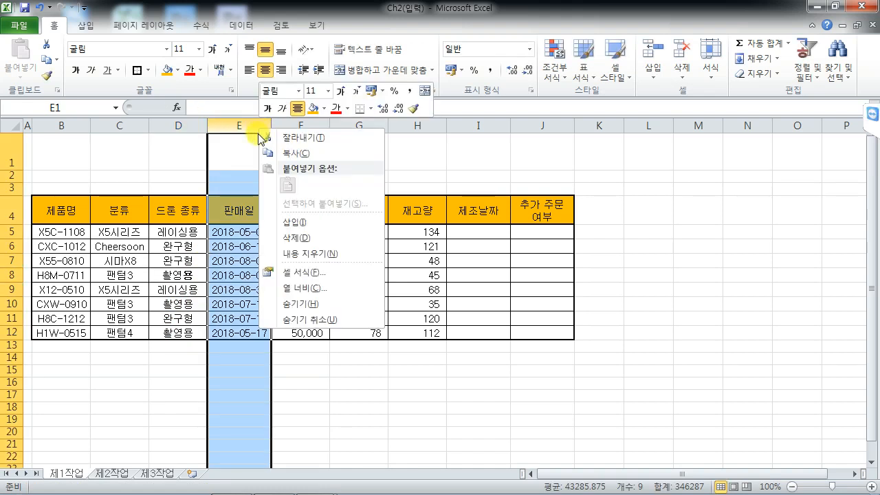
left_click(305, 236)
left_click(237, 205)
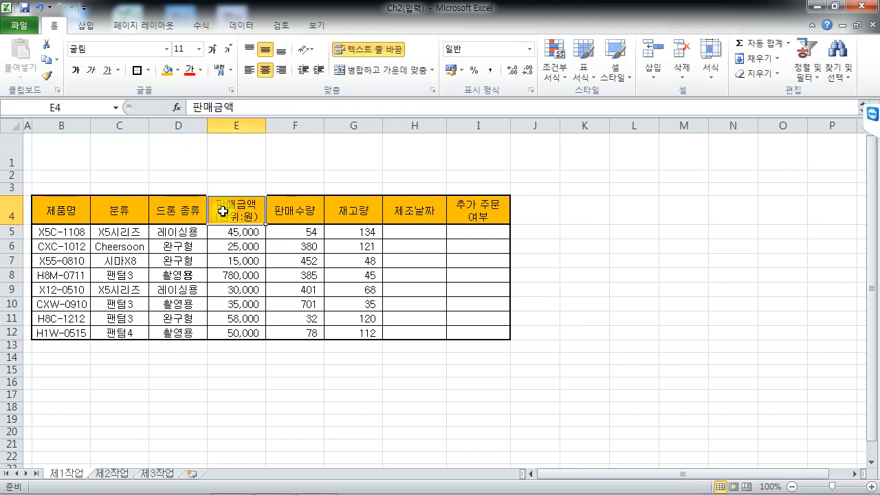
Try to move the block E4:I12 one column to the right to F4:J12, and undo the move
left_click_drag(249, 212, 497, 335)
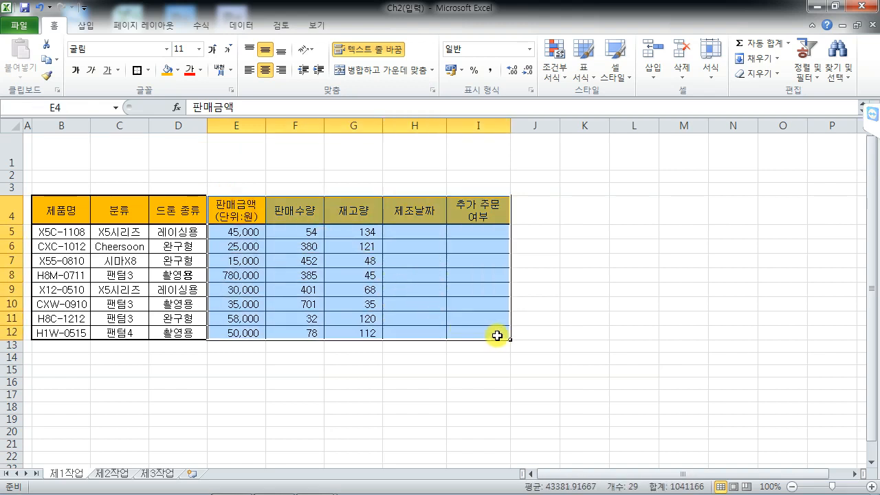
left_click_drag(512, 302, 555, 399)
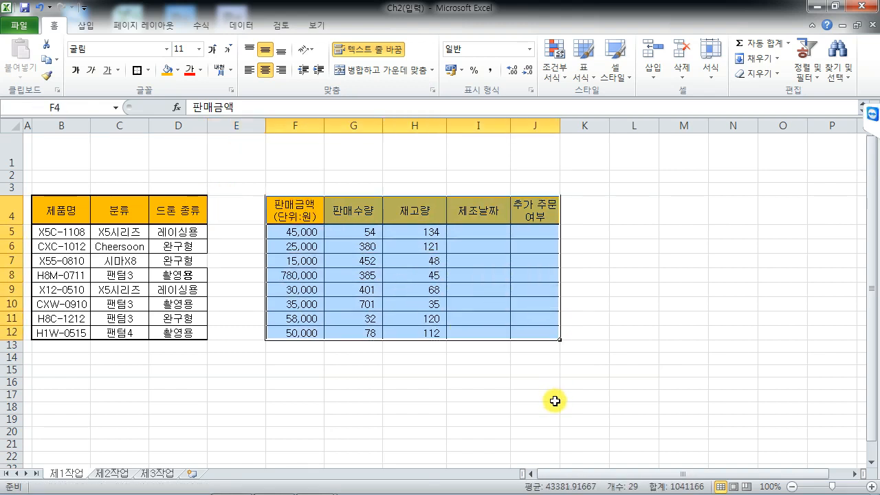
left_click(238, 213)
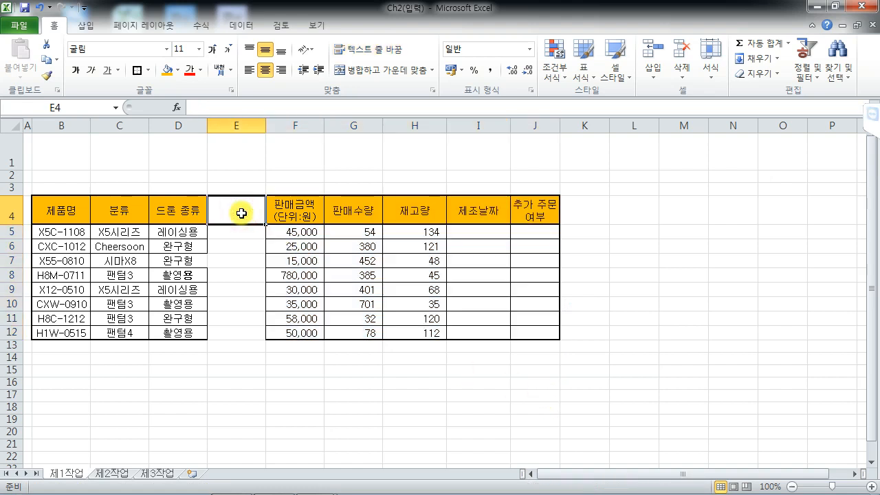
key("ctrl+z")
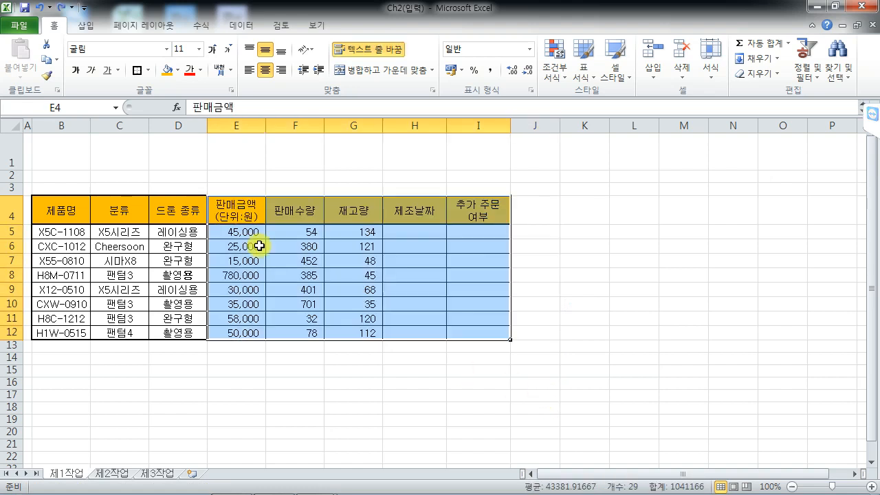
Insert a blank column before the 판매금액 column (column E)
left_click(237, 124)
right_click(237, 125)
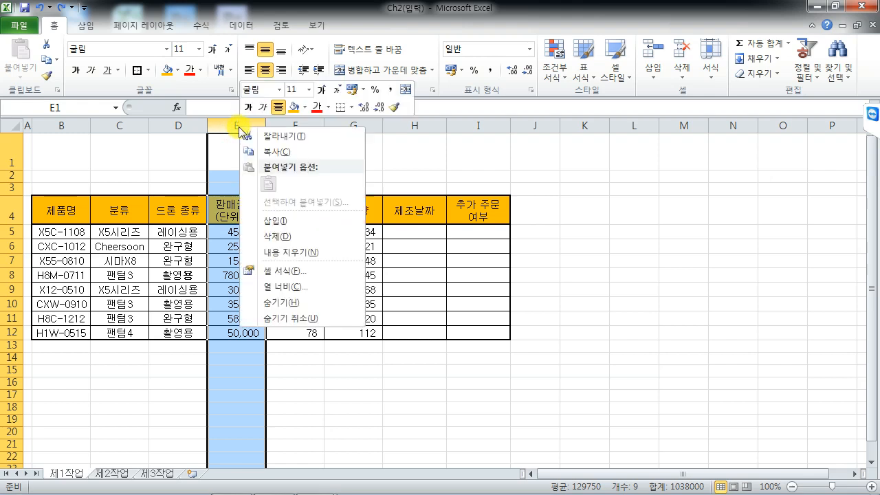
left_click(289, 218)
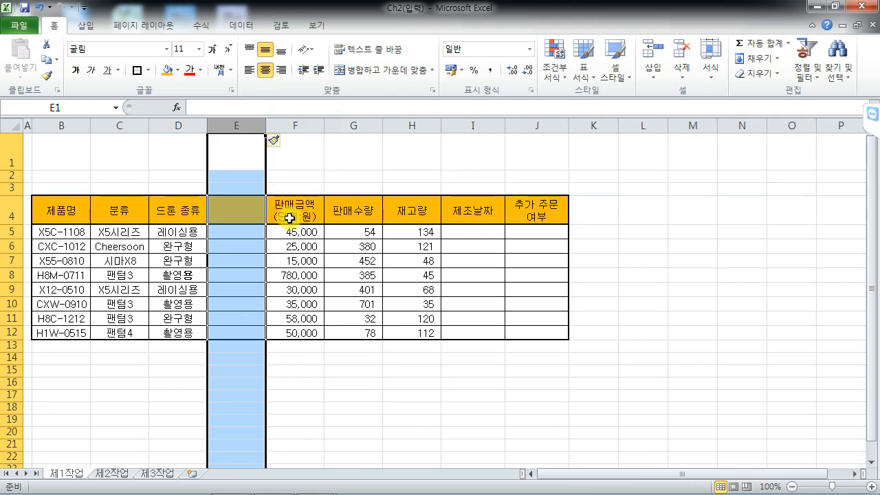
left_click(289, 220)
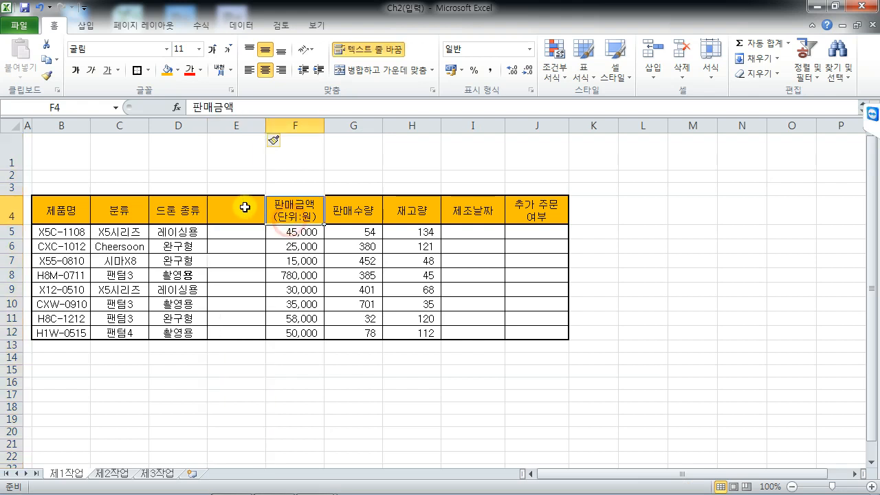
left_click(241, 204)
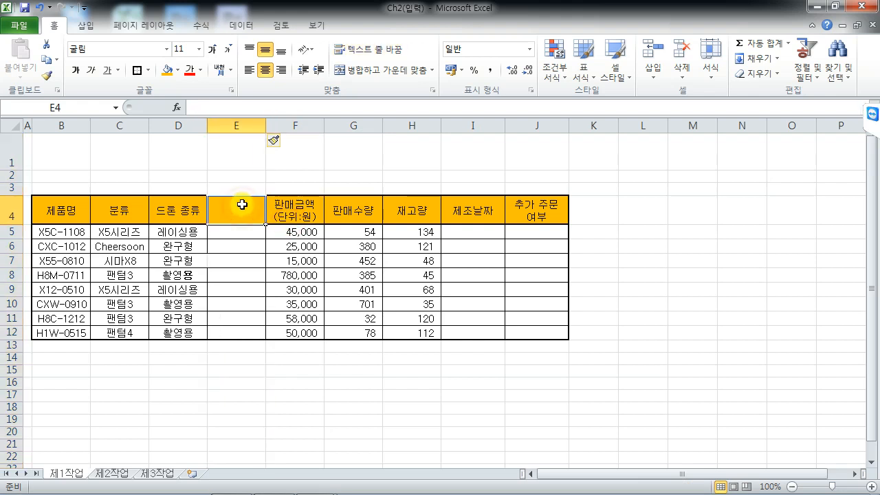
Undo the column insertion, the 판매일 column deletion, the drone-type edits and the deletion of rows 13 to 17
left_click(39, 8)
left_click(39, 8)
left_click(39, 8)
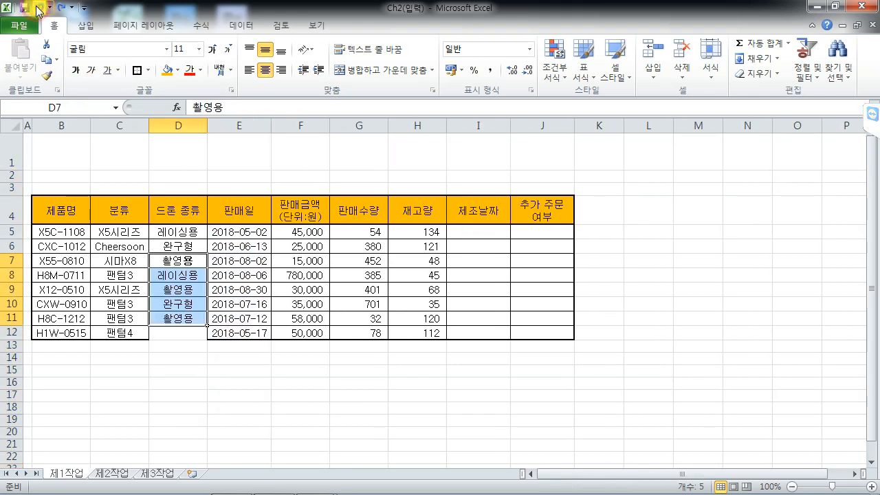
left_click(39, 8)
left_click(39, 8)
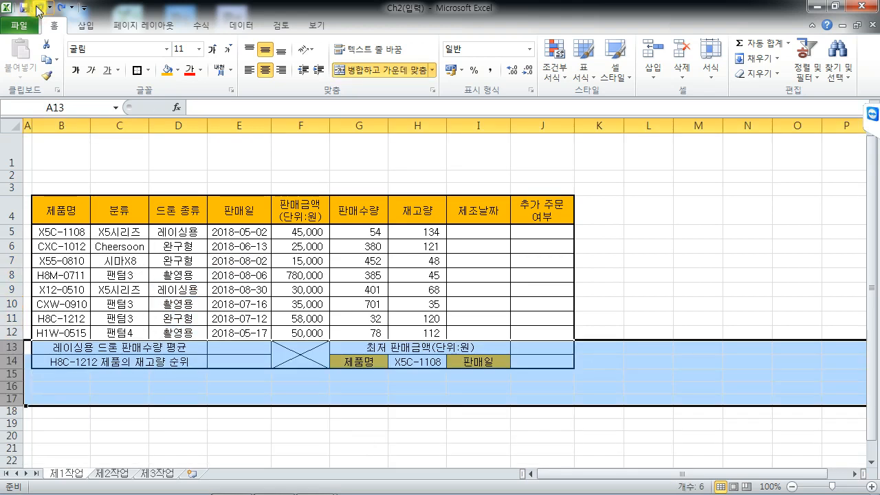
left_click(253, 306)
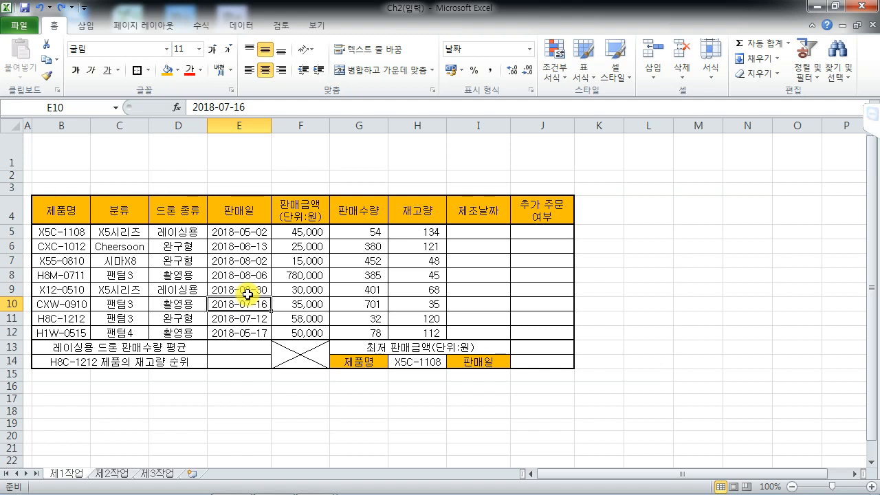
Review the product data from B4, the blank area in the rows above the table, and the full table range B4:J14
left_click(236, 260)
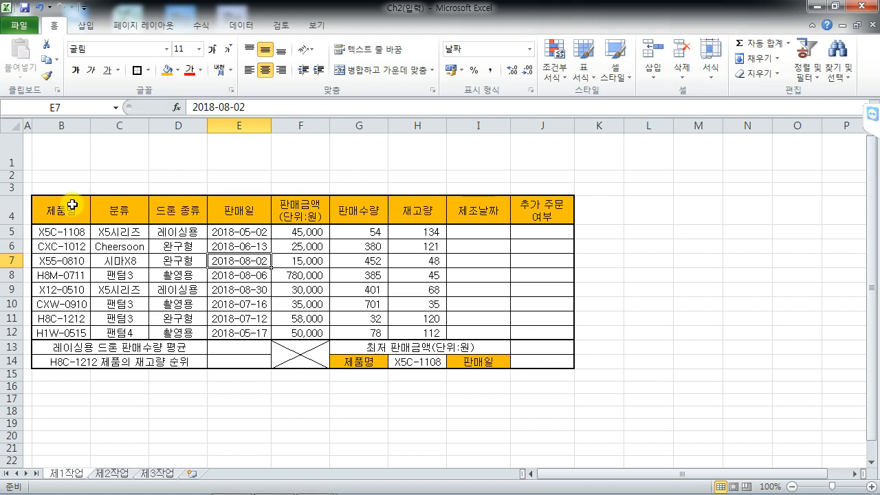
left_click_drag(72, 204, 456, 334)
left_click(420, 317)
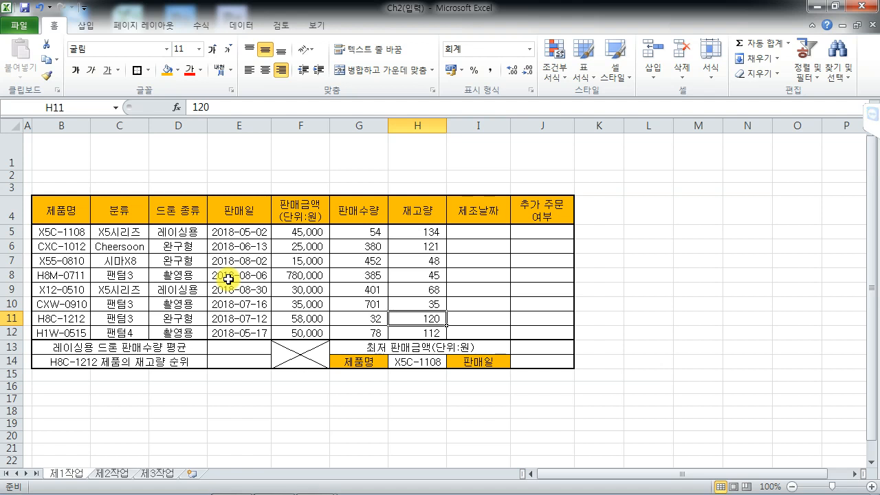
left_click(278, 276)
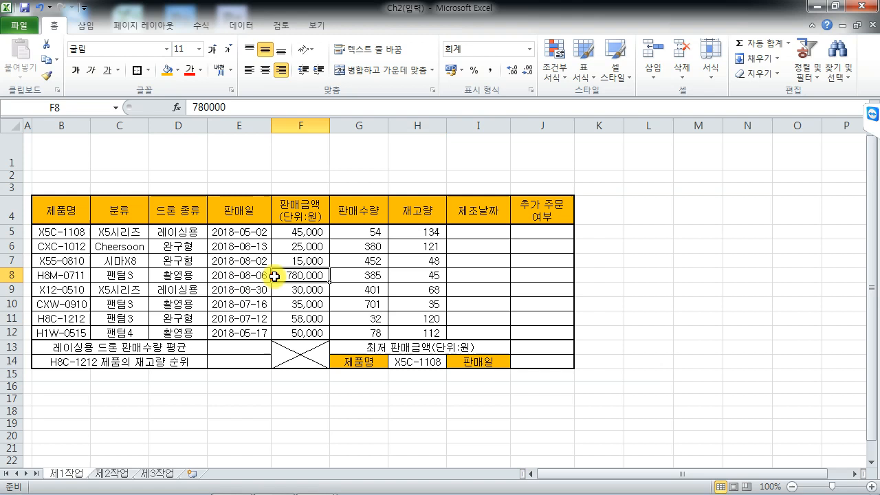
left_click(193, 274)
left_click_drag(65, 155, 398, 179)
left_click_drag(401, 147, 538, 177)
left_click(408, 360)
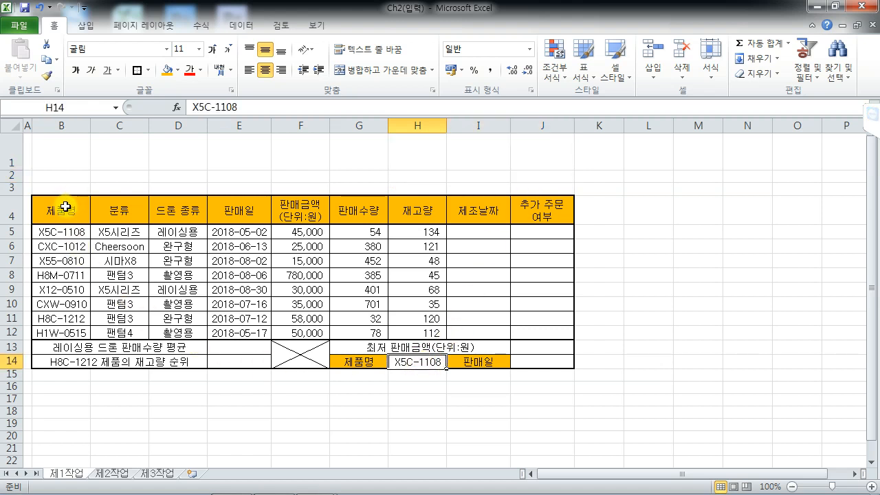
left_click_drag(64, 207, 550, 357)
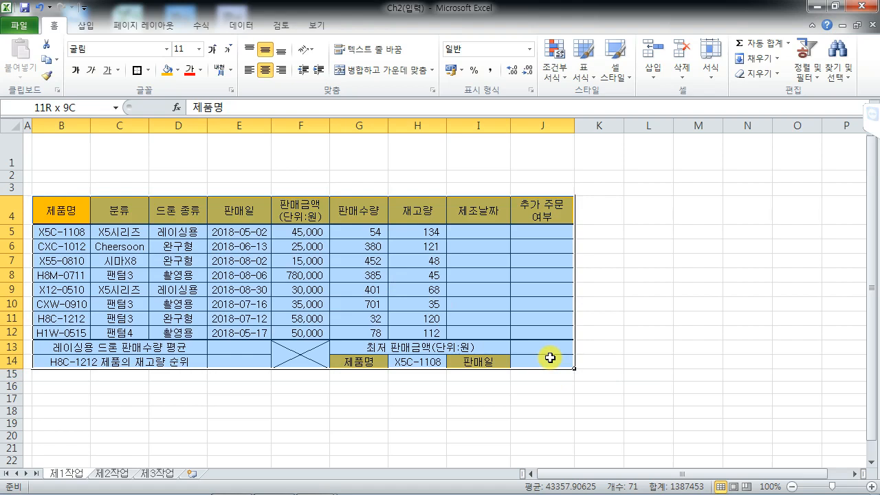